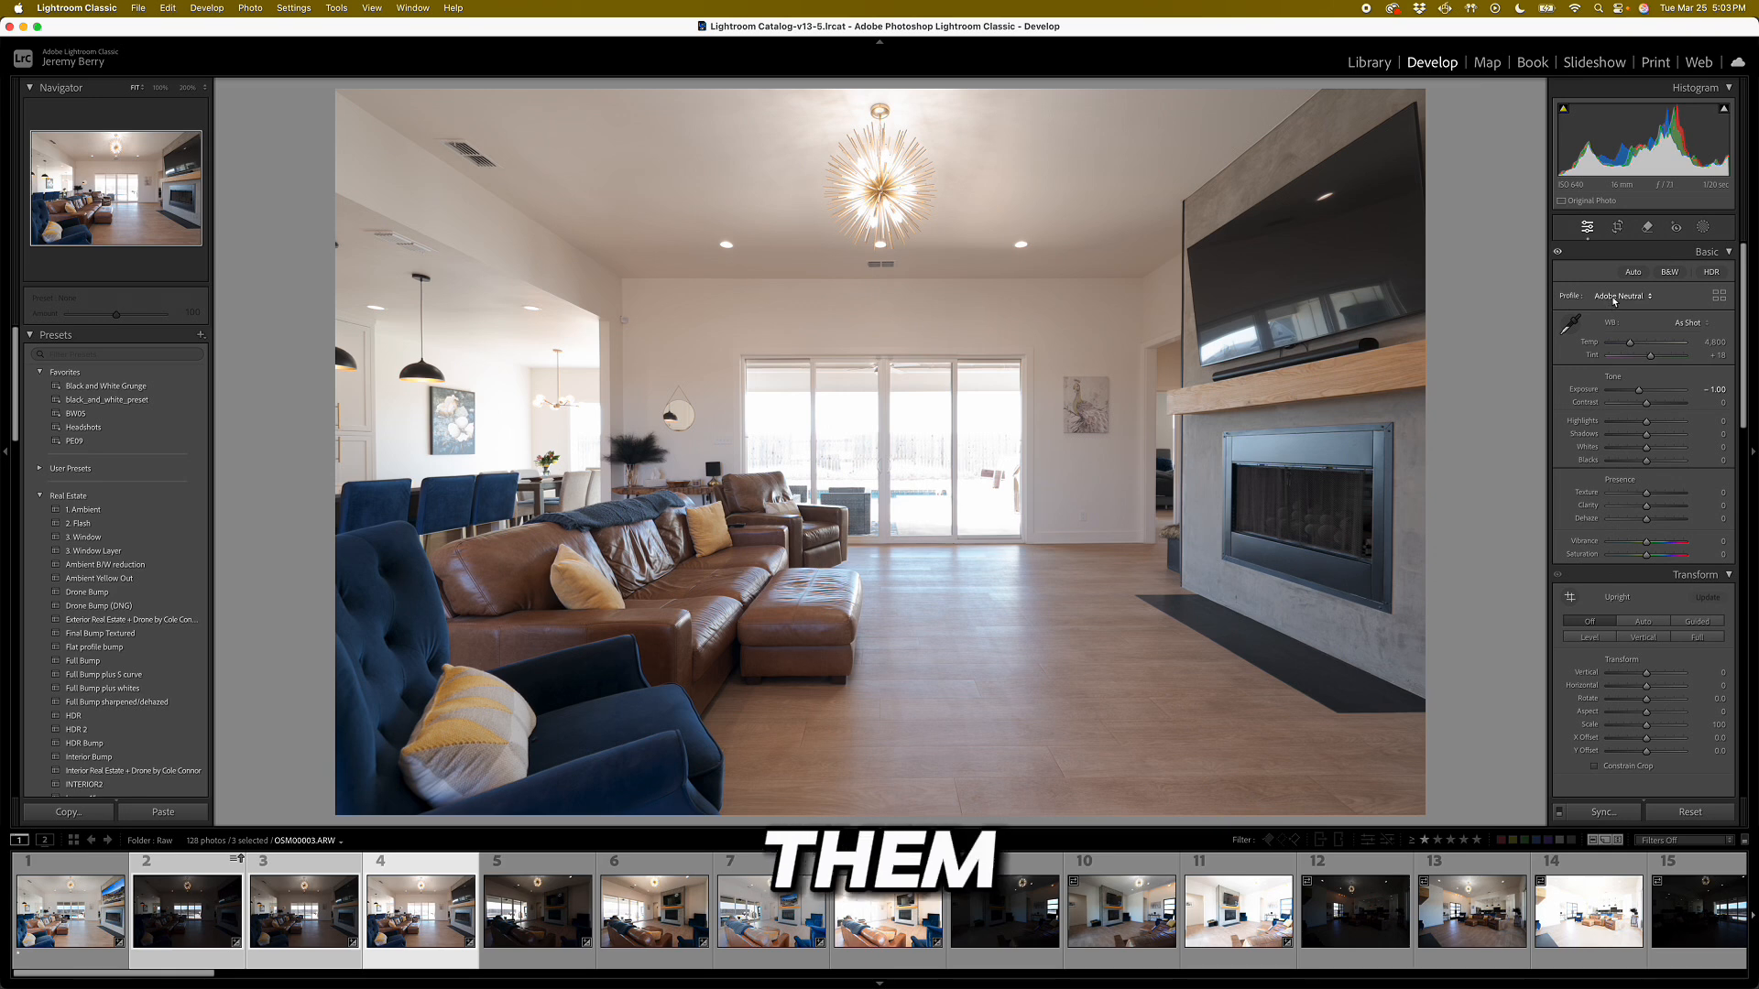
Set the profile of the selected bracketed living-room photos to Adobe Neutral.
{"action": "left_click", "coordinate": [1628, 297]}
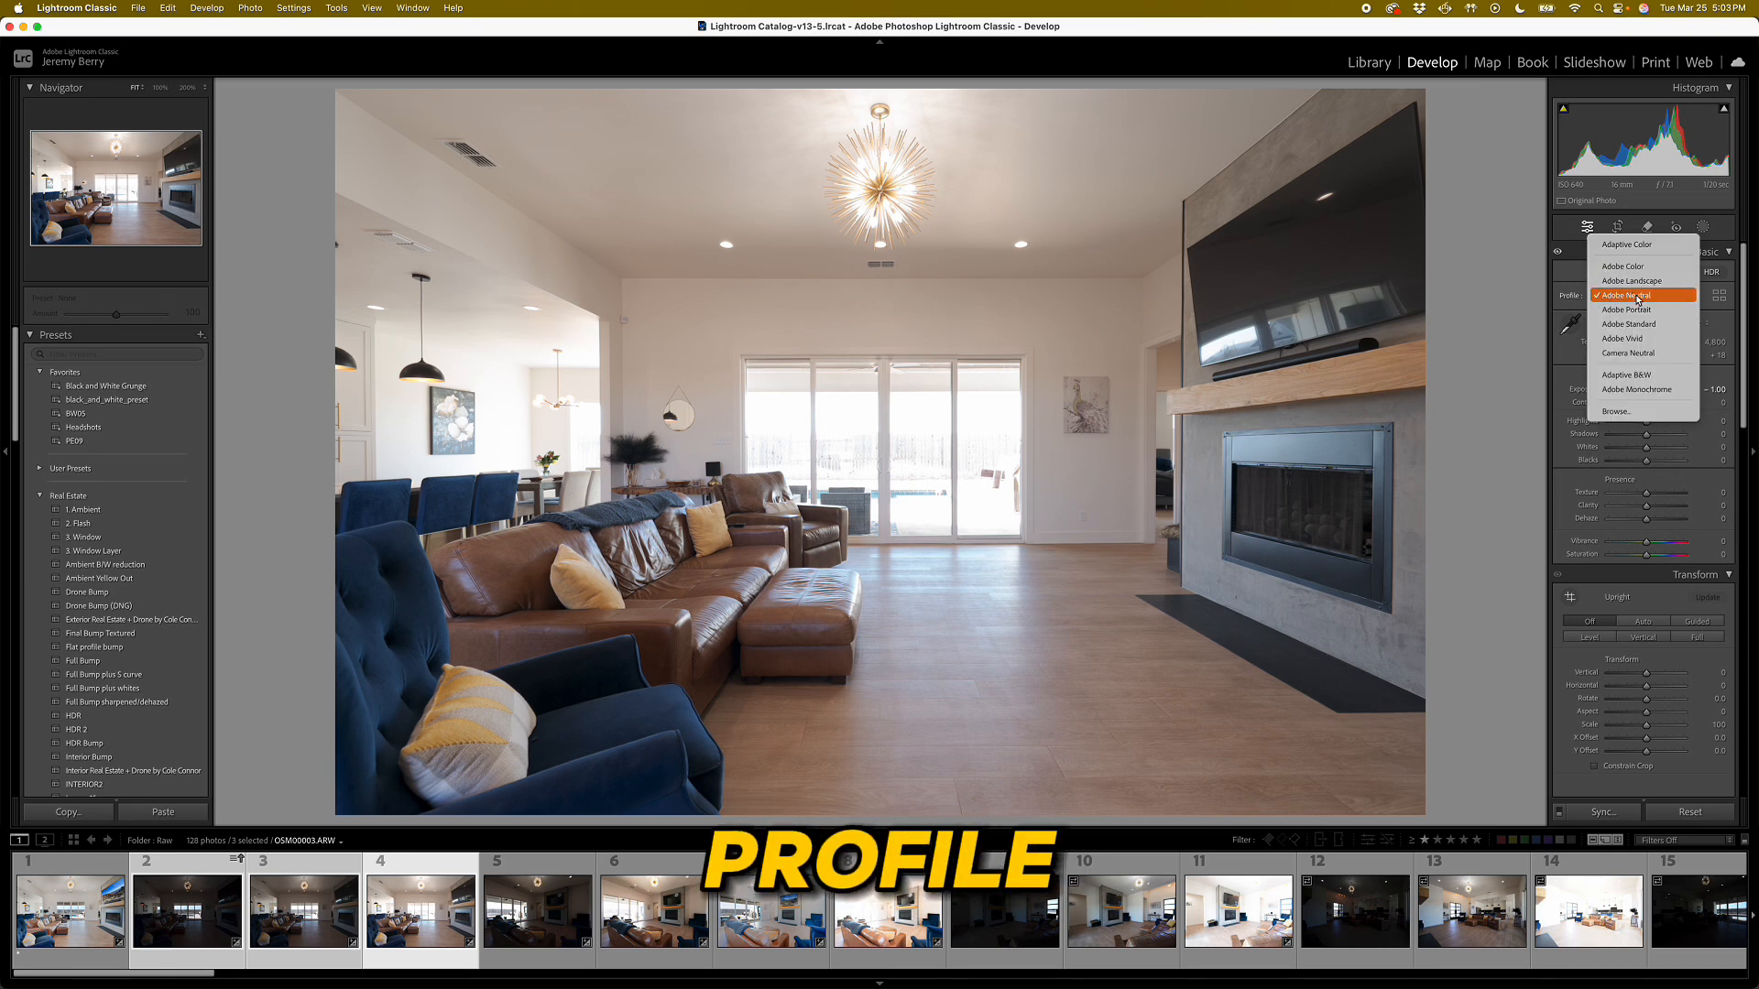
{"action": "left_click", "coordinate": [1638, 297]}
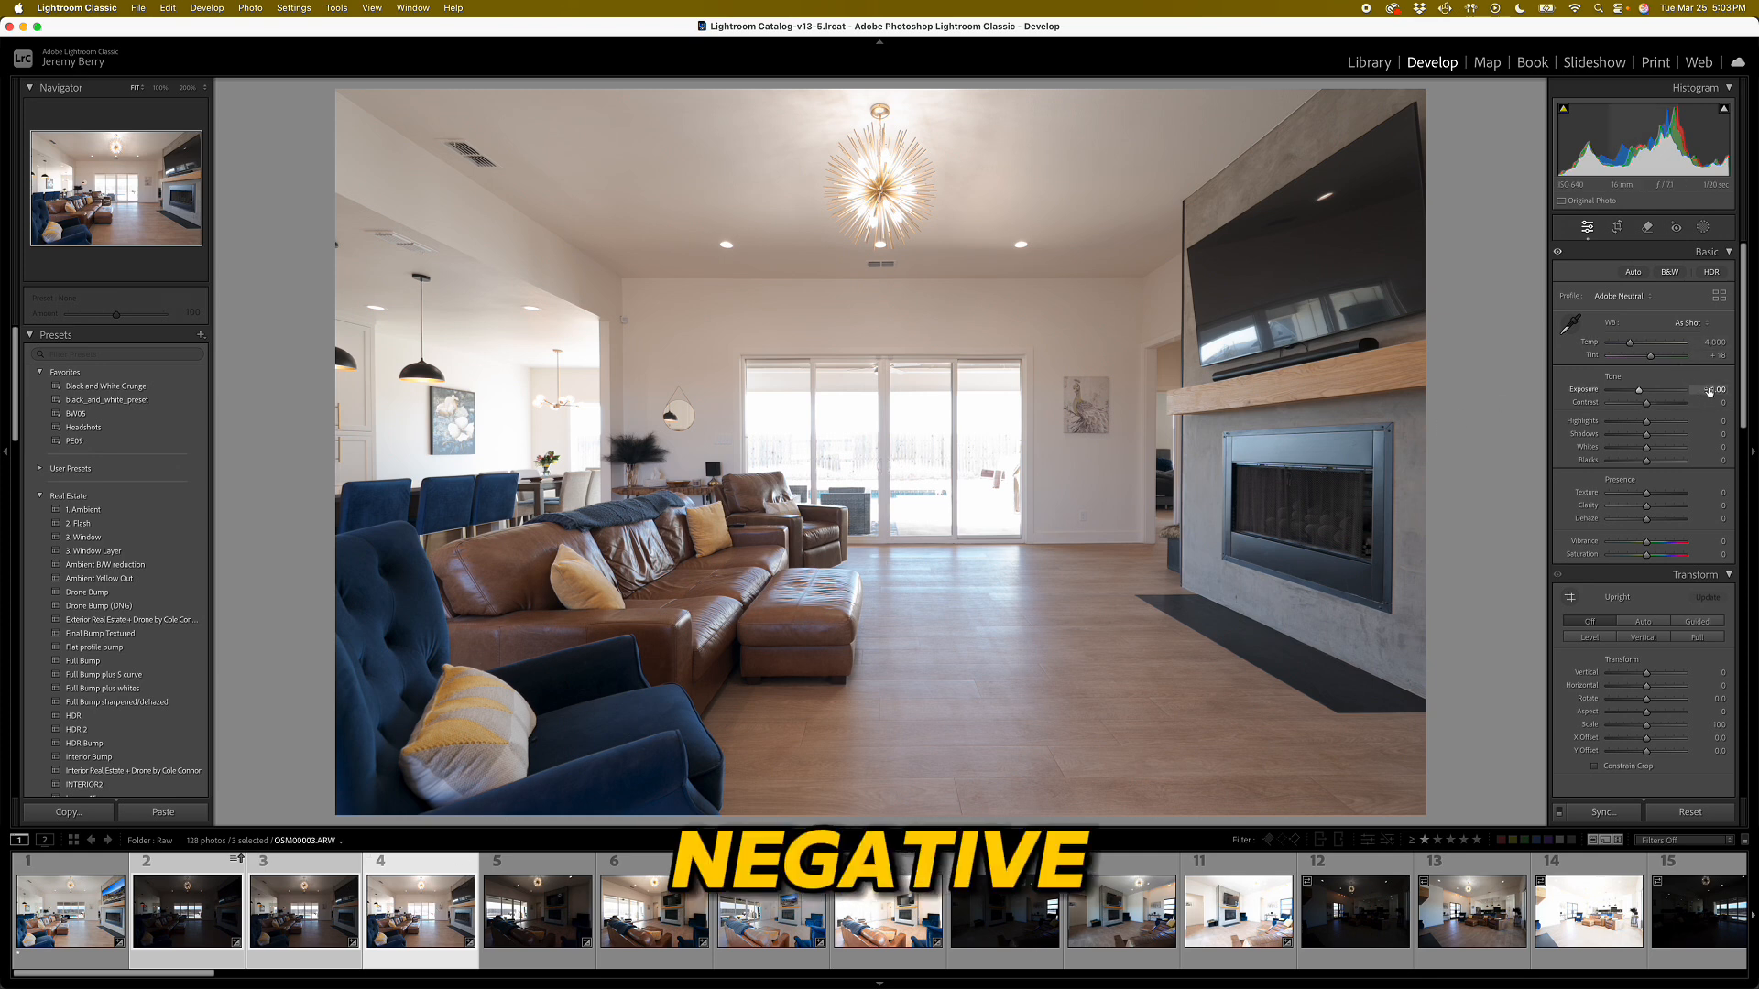
Compare the exposure settings and histograms of the three bracketed living-room shots in the Library grid.
{"action": "left_click", "coordinate": [1369, 64]}
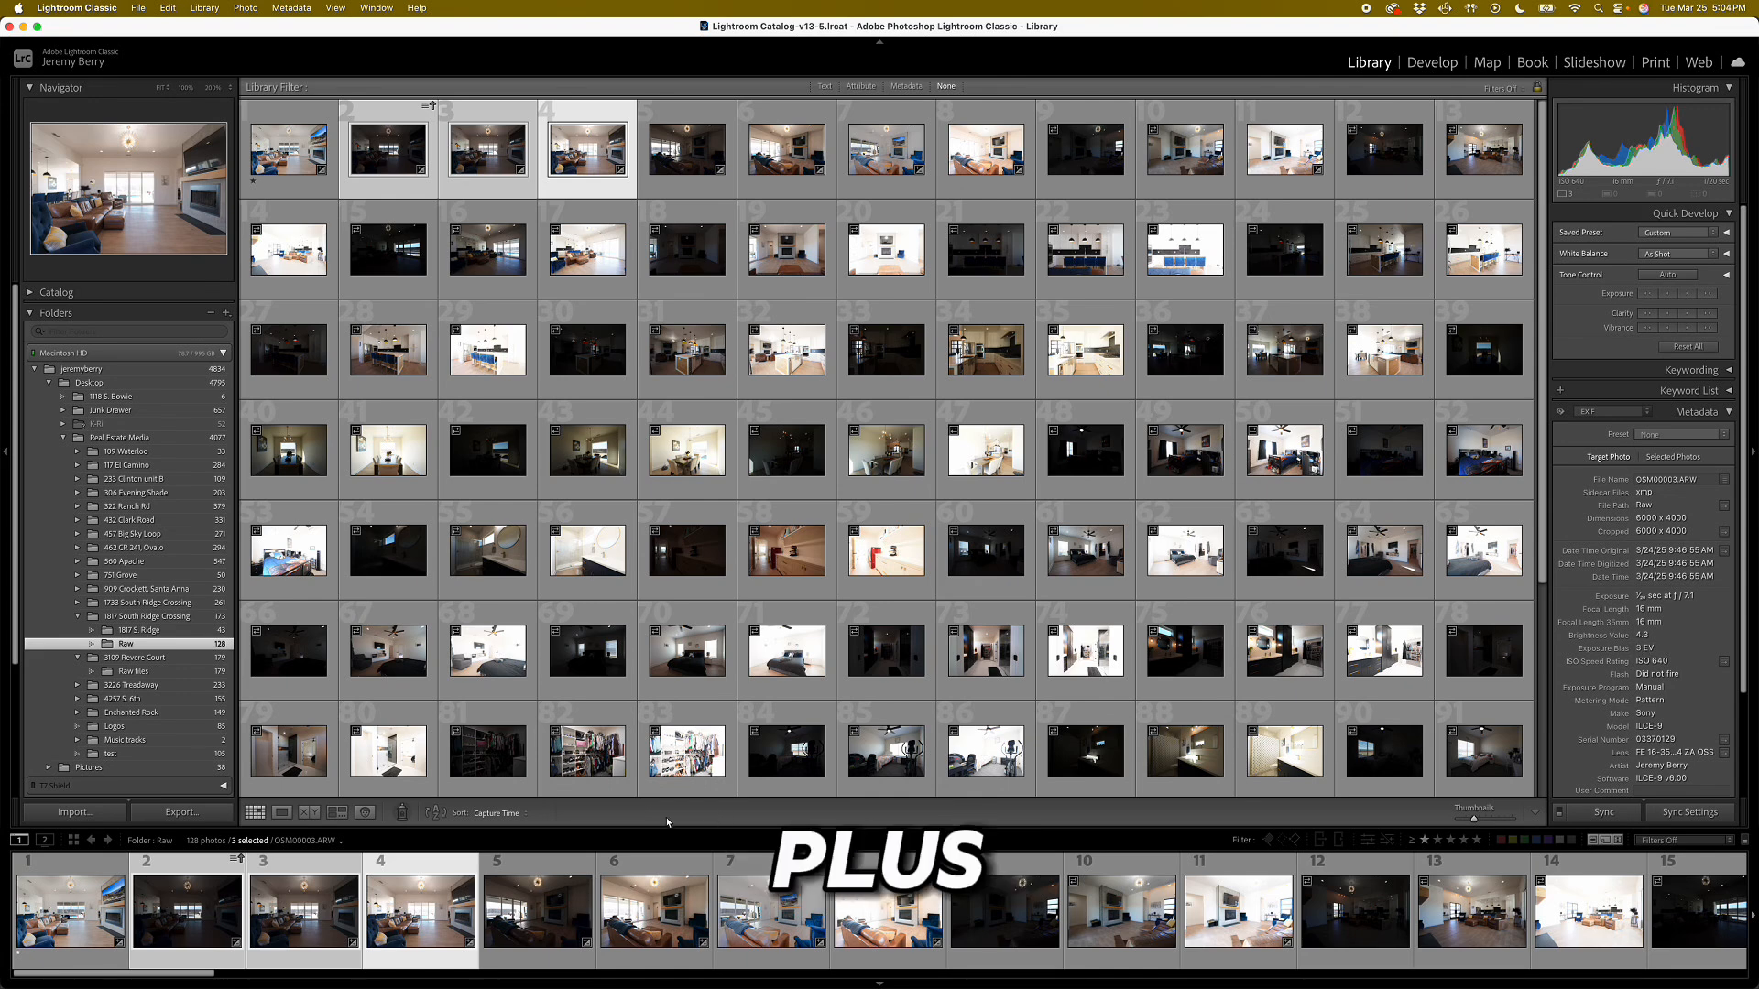
{"action": "left_click", "coordinate": [298, 902]}
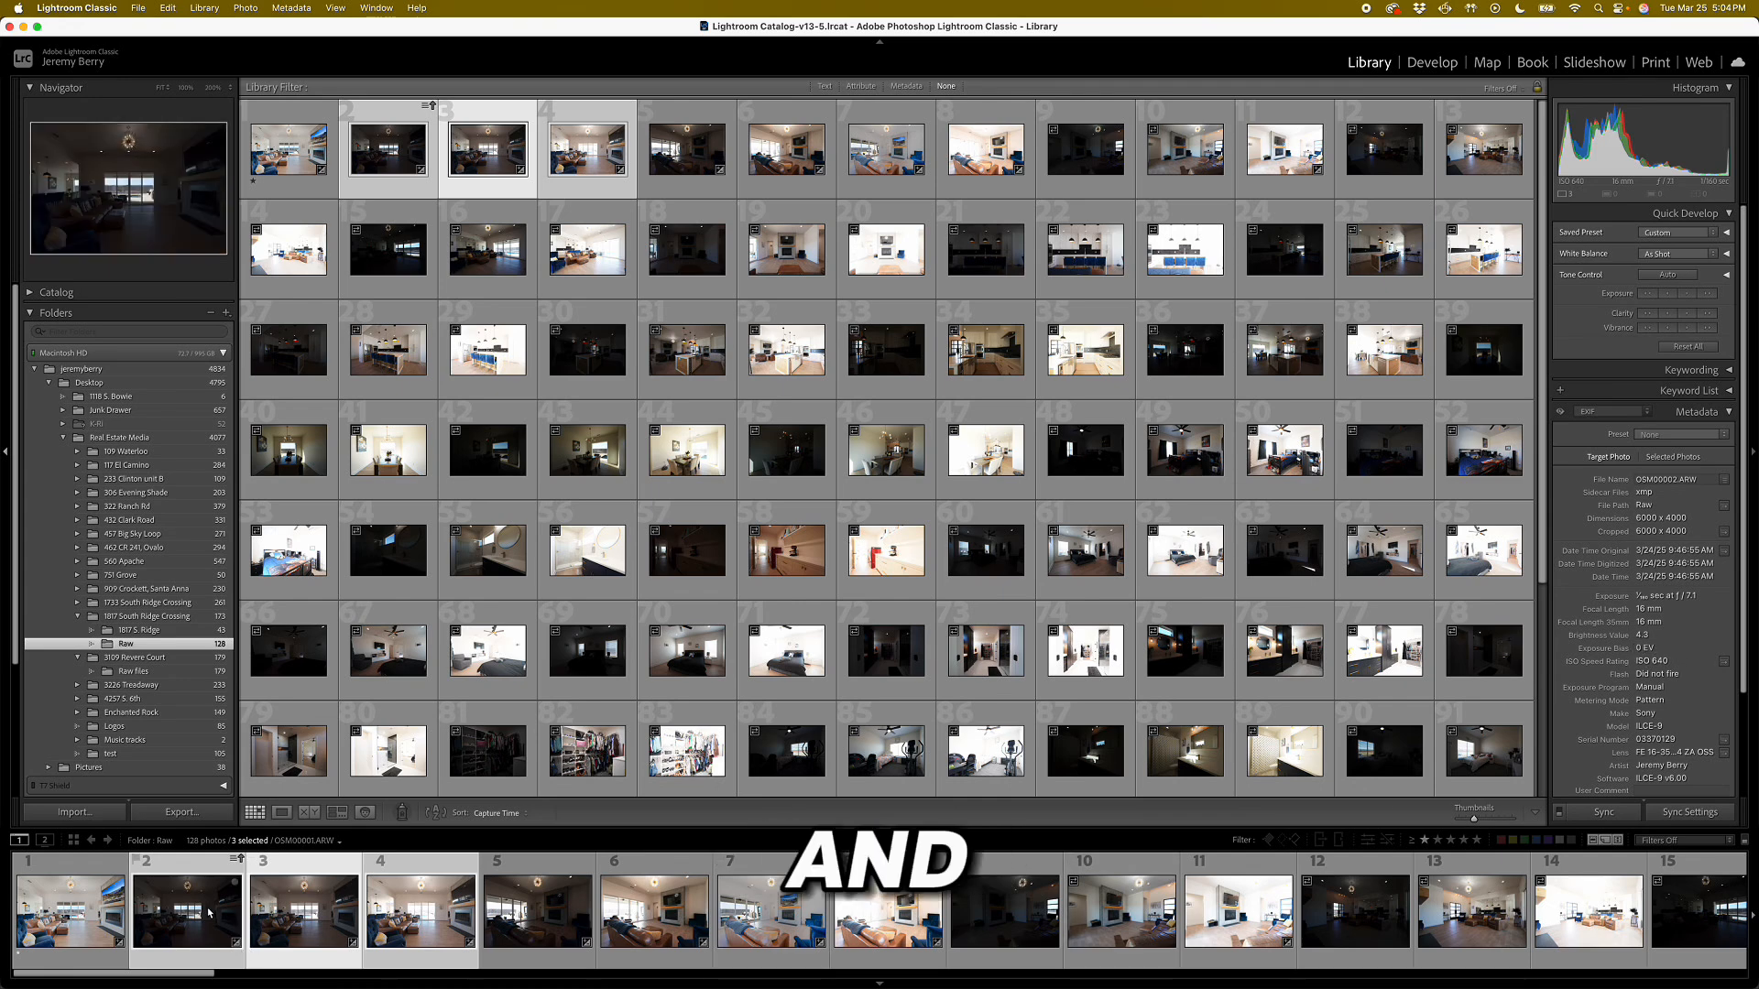
{"action": "key", "text": "super+Left"}
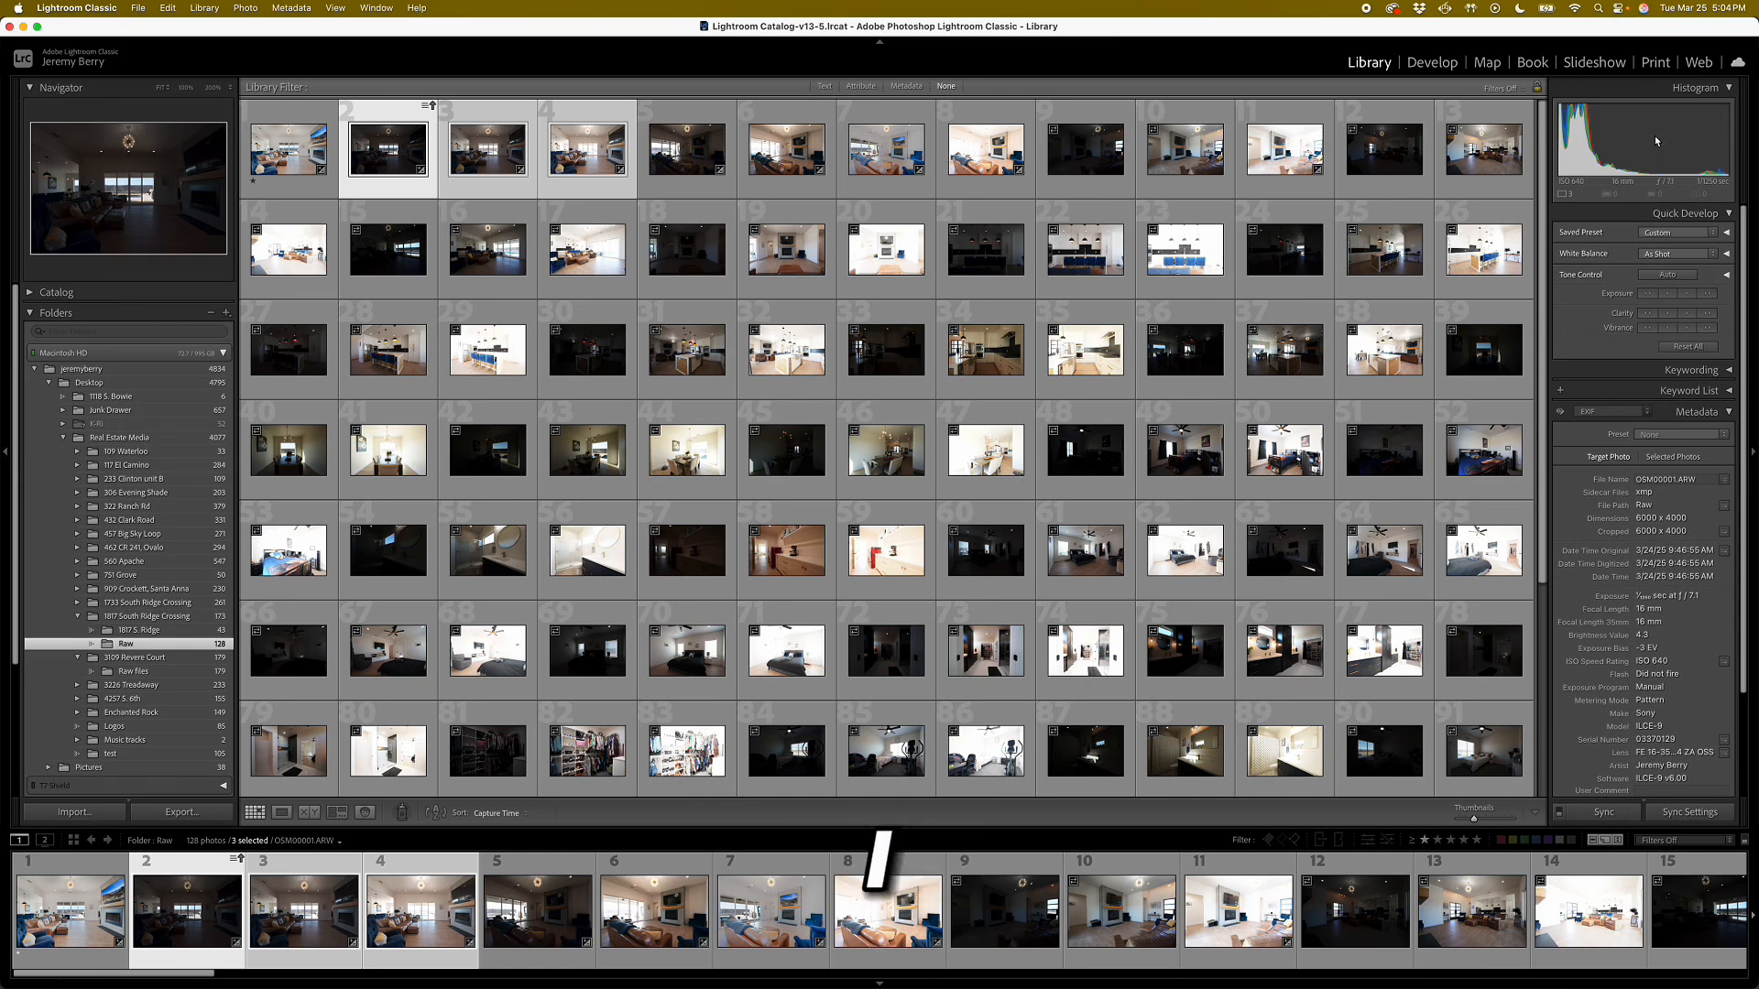
View the dark living-room exposure and the finished edit in Develop, and reselect the three bracketed exposures.
{"action": "left_click", "coordinate": [1410, 63]}
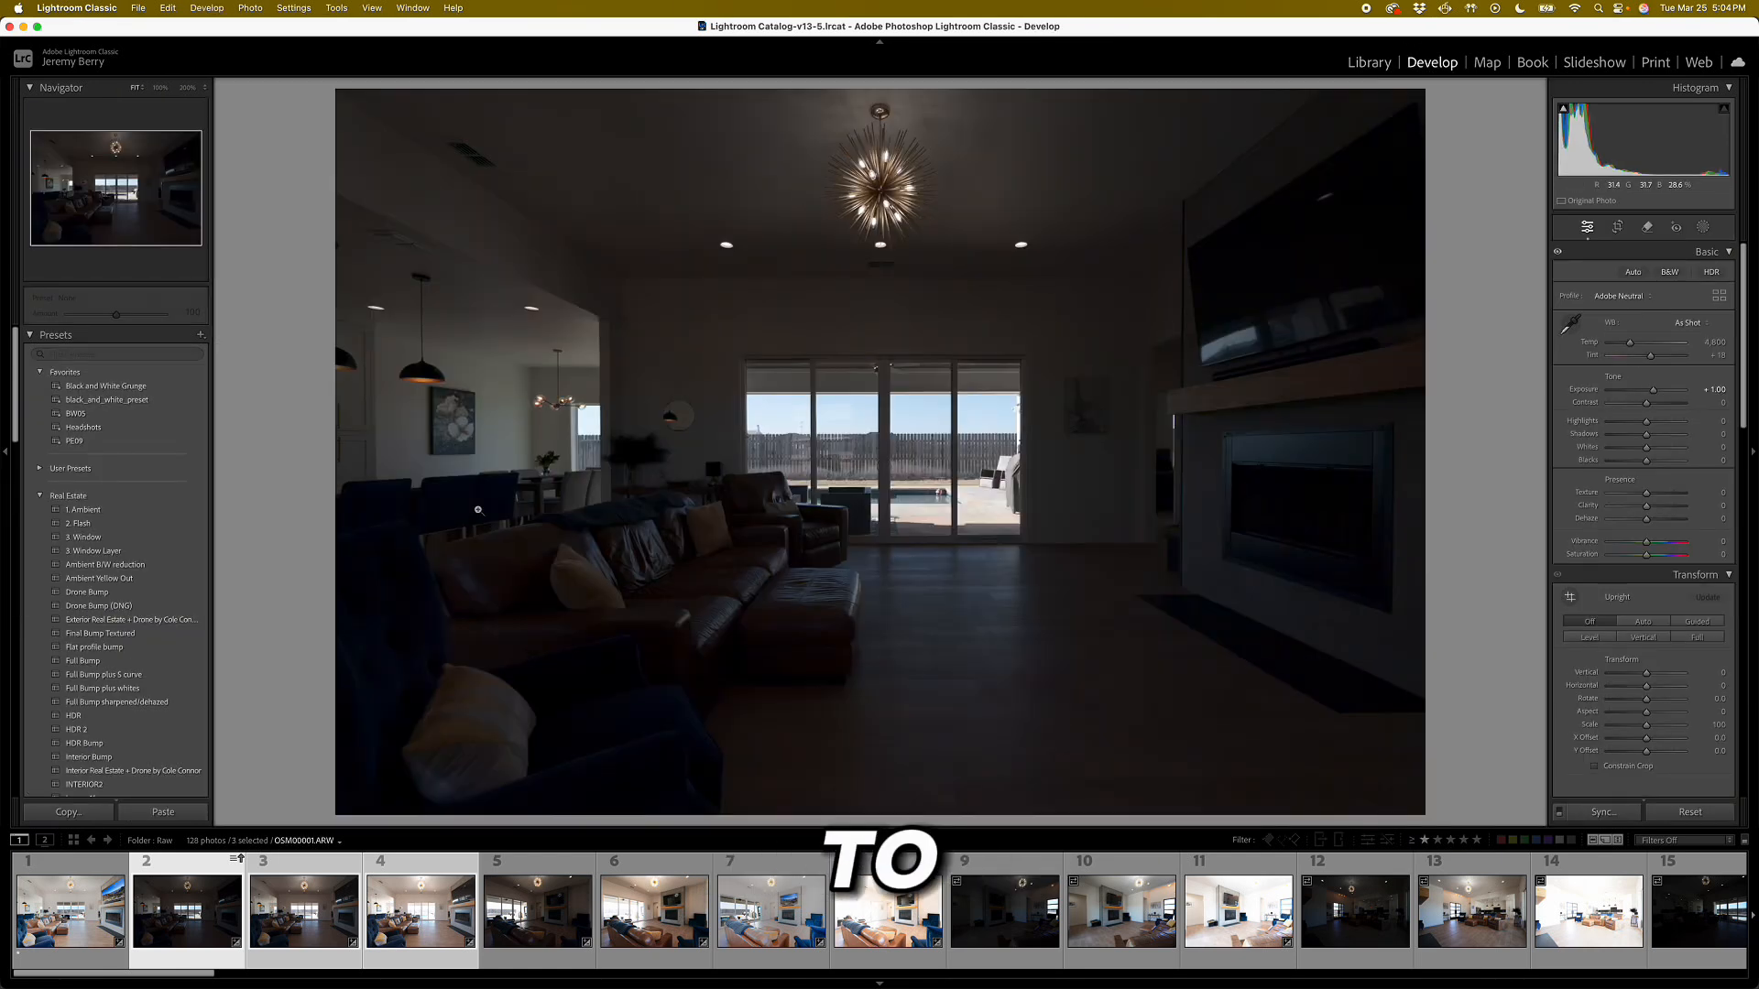
{"action": "left_click", "coordinate": [104, 923]}
{"action": "left_click", "coordinate": [178, 922]}
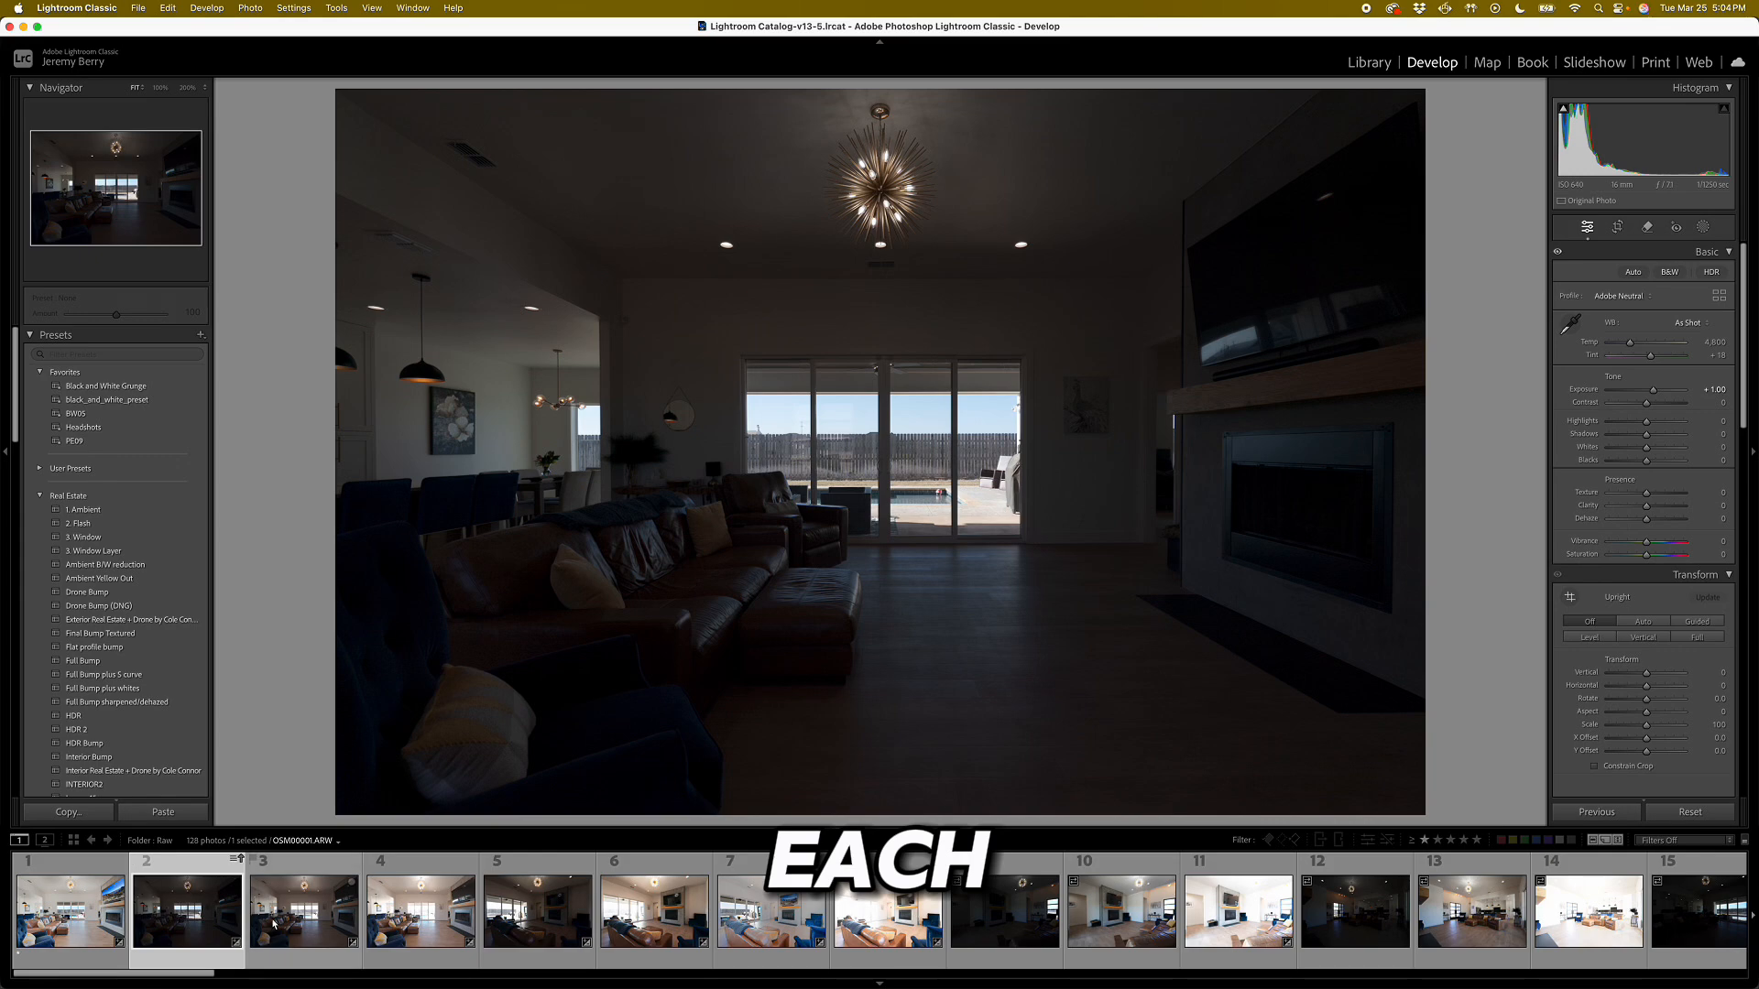
{"action": "left_click", "coordinate": [42, 923]}
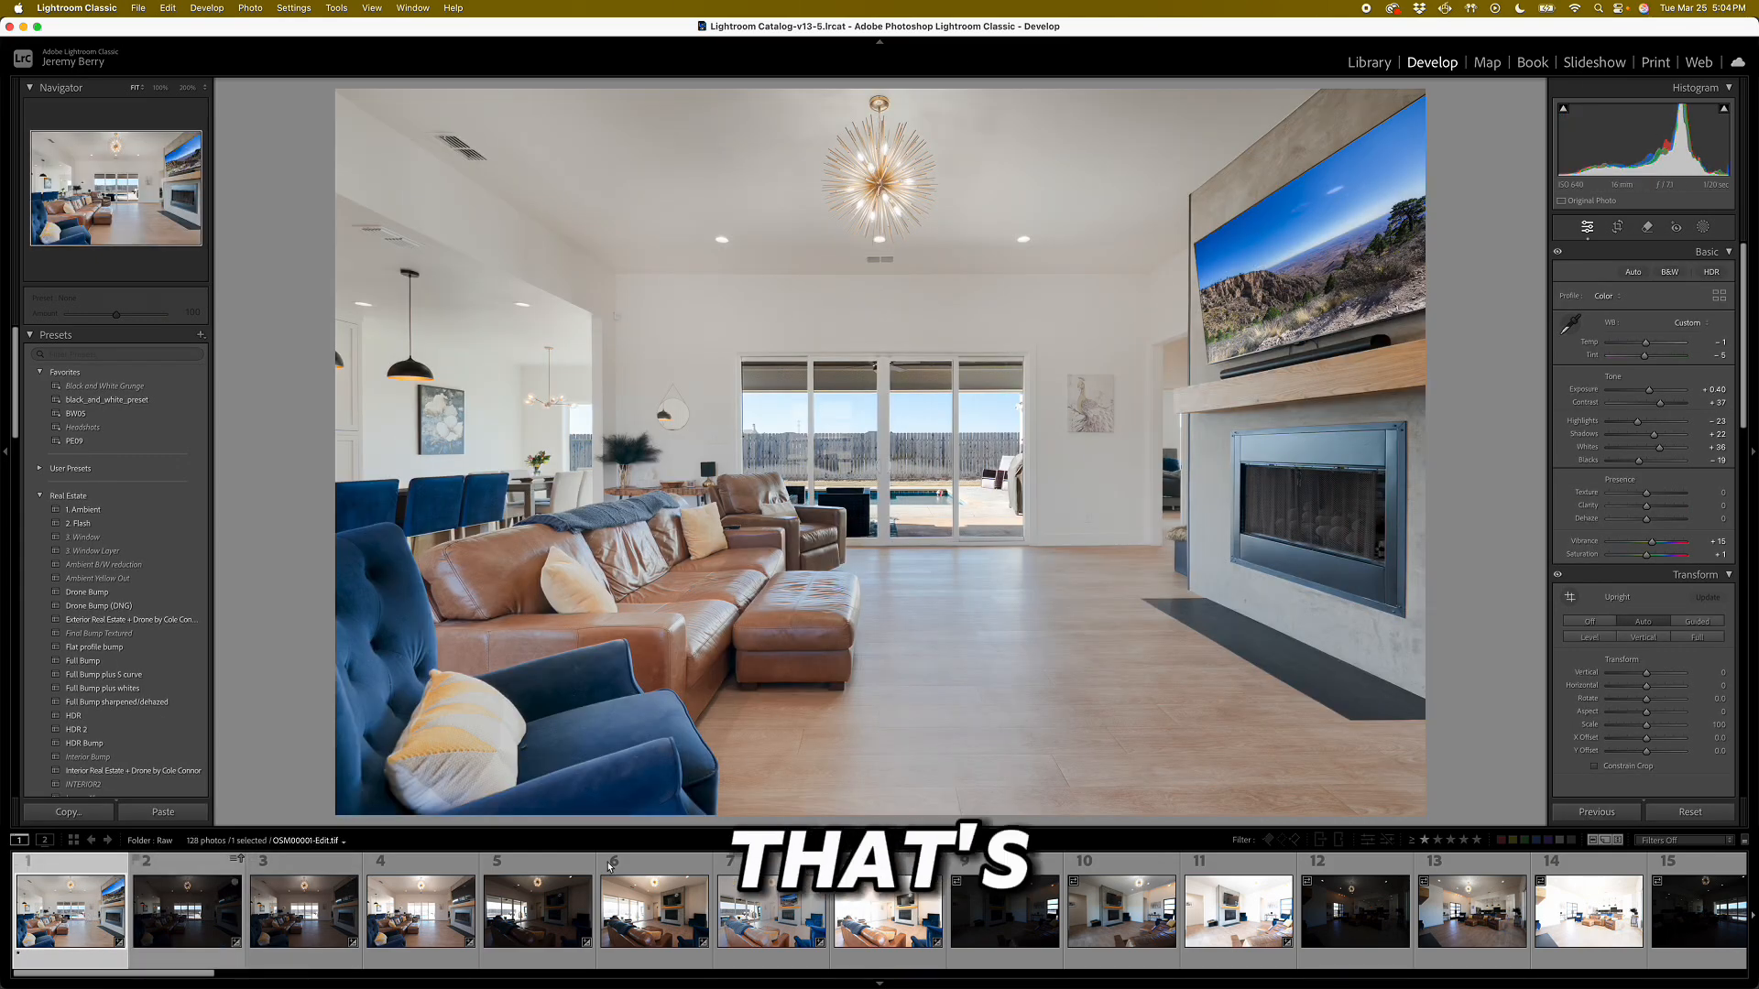
{"action": "left_click", "coordinate": [233, 933]}
{"action": "left_click", "coordinate": [403, 927], "text": "shift"}
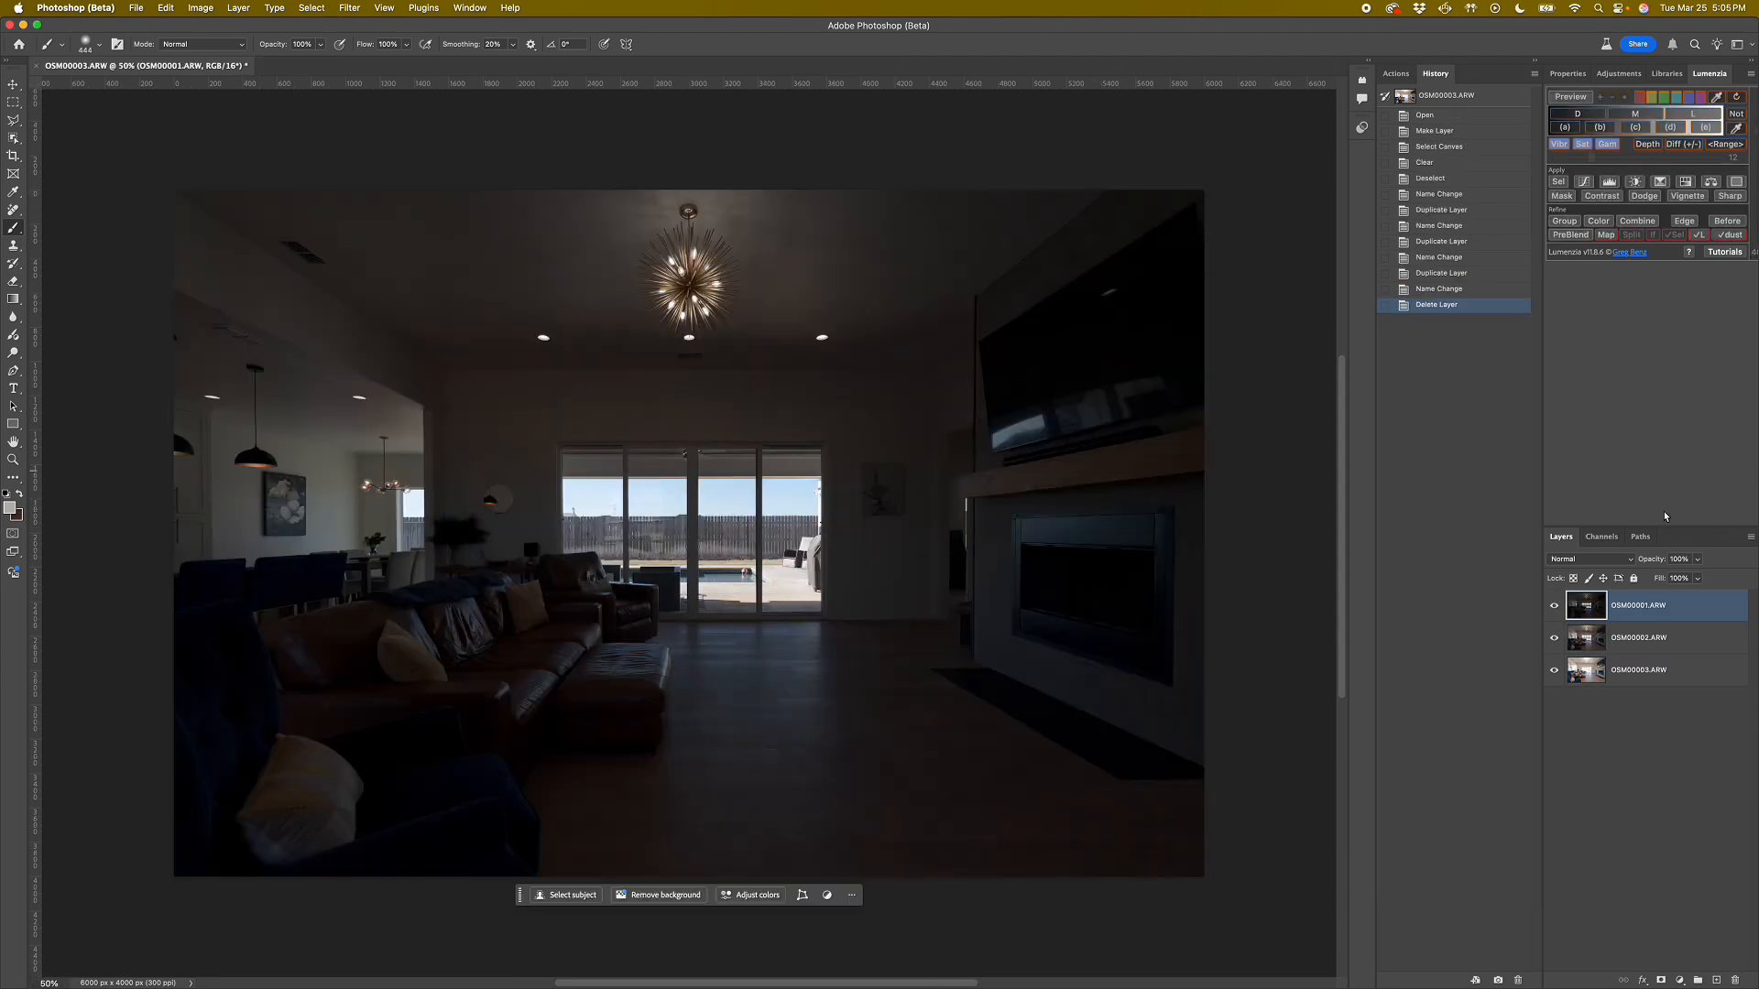
Compare the three stacked exposures in Photoshop by hiding and showing the OSM00001.ARW and OSM00002.ARW layers.
{"action": "left_click", "coordinate": [1554, 609]}
{"action": "left_click", "coordinate": [1553, 640]}
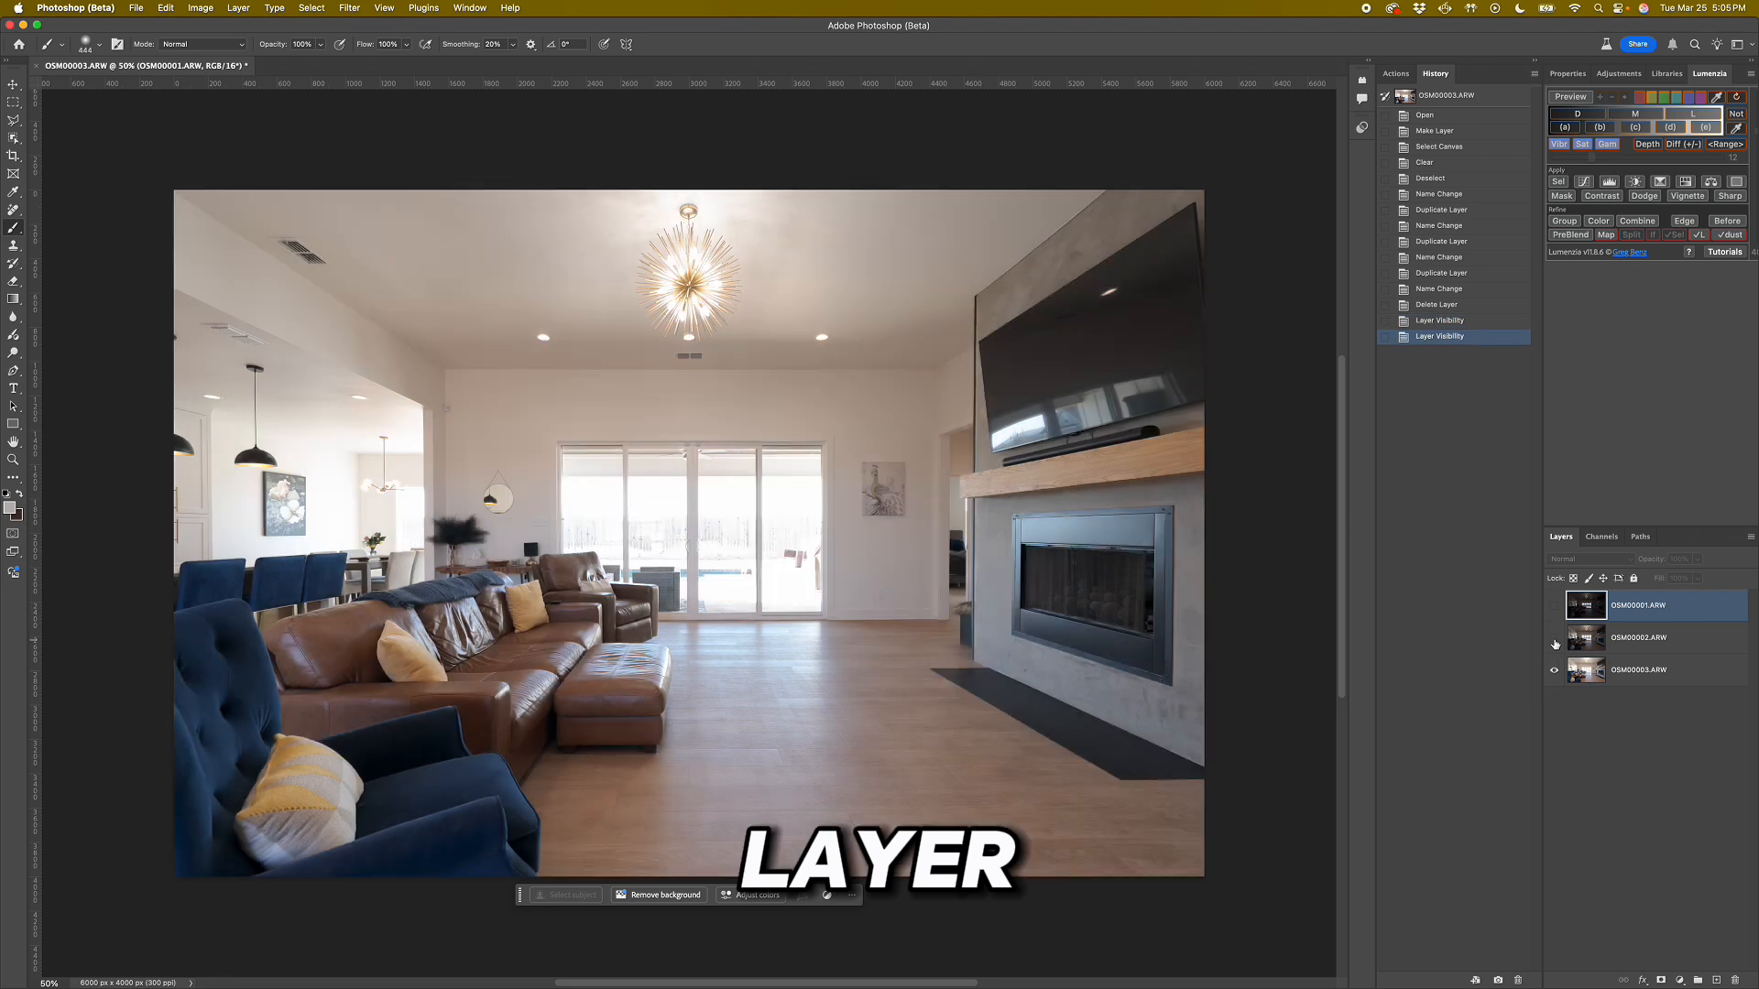
{"action": "left_click", "coordinate": [1553, 639]}
{"action": "left_click", "coordinate": [1554, 607]}
Rename the OSM00001.ARW layer as "Dark Layer (lights)" and the OSM00002.ARW layer as "Base".
{"action": "double_click", "coordinate": [1626, 606]}
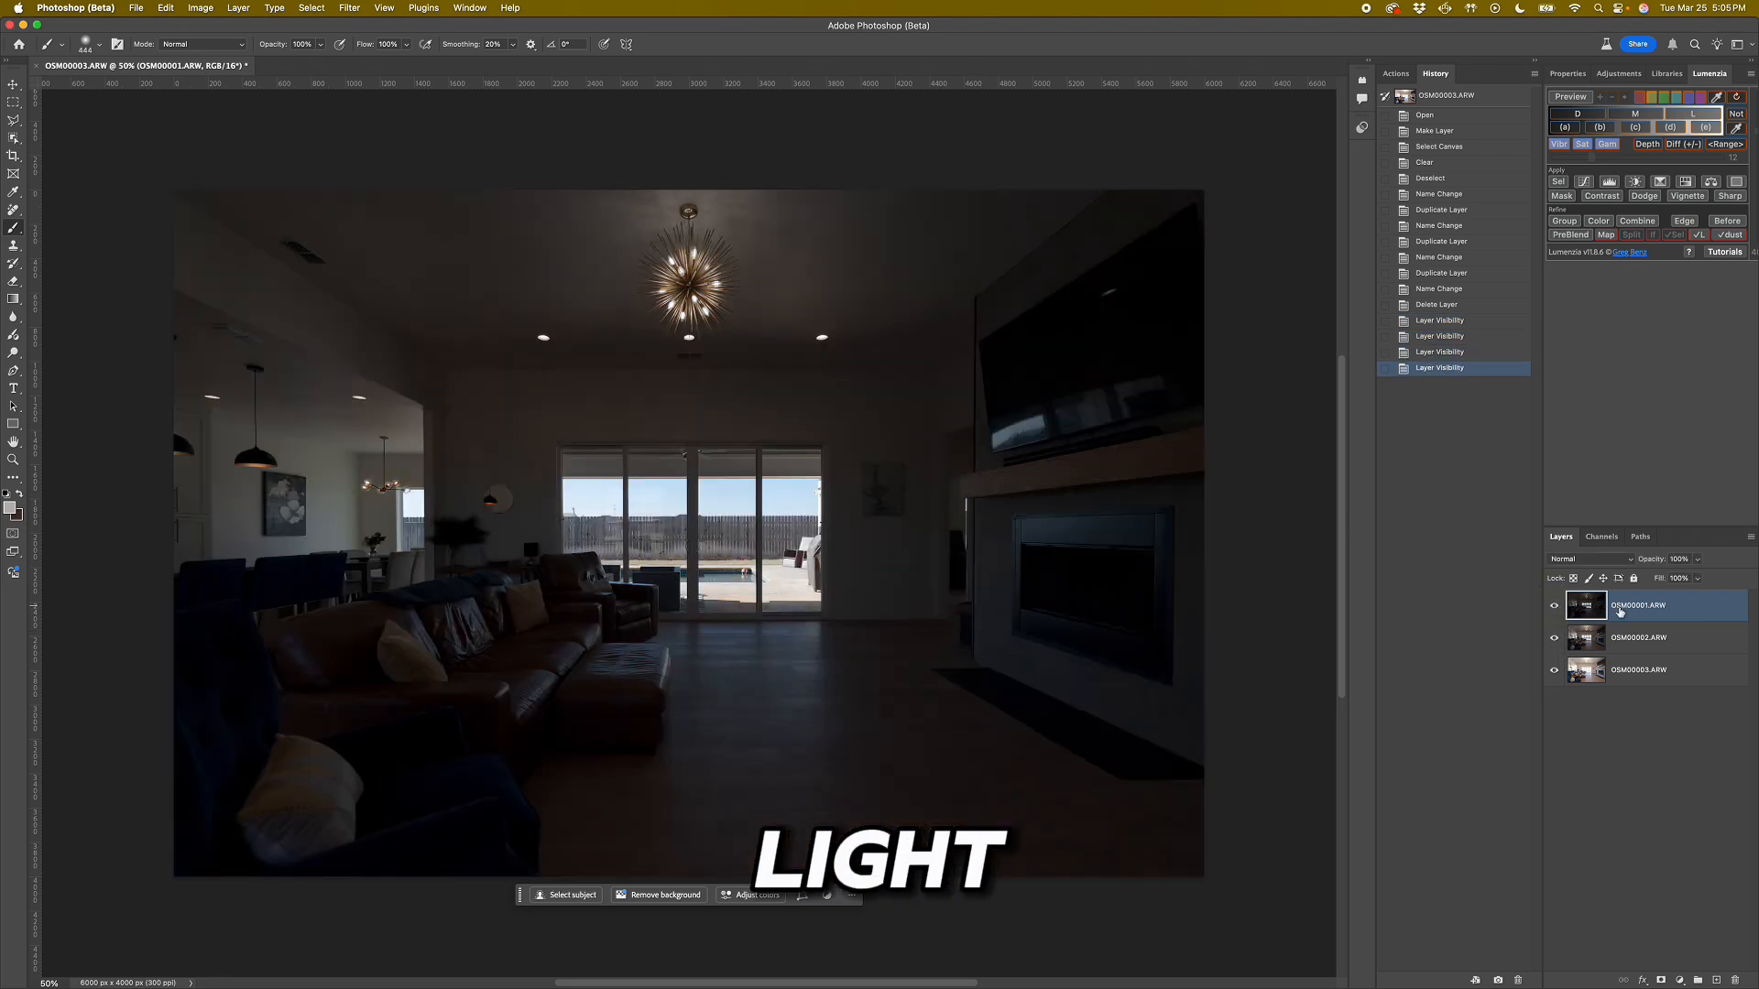
{"action": "type", "text": "Dark Layer"}
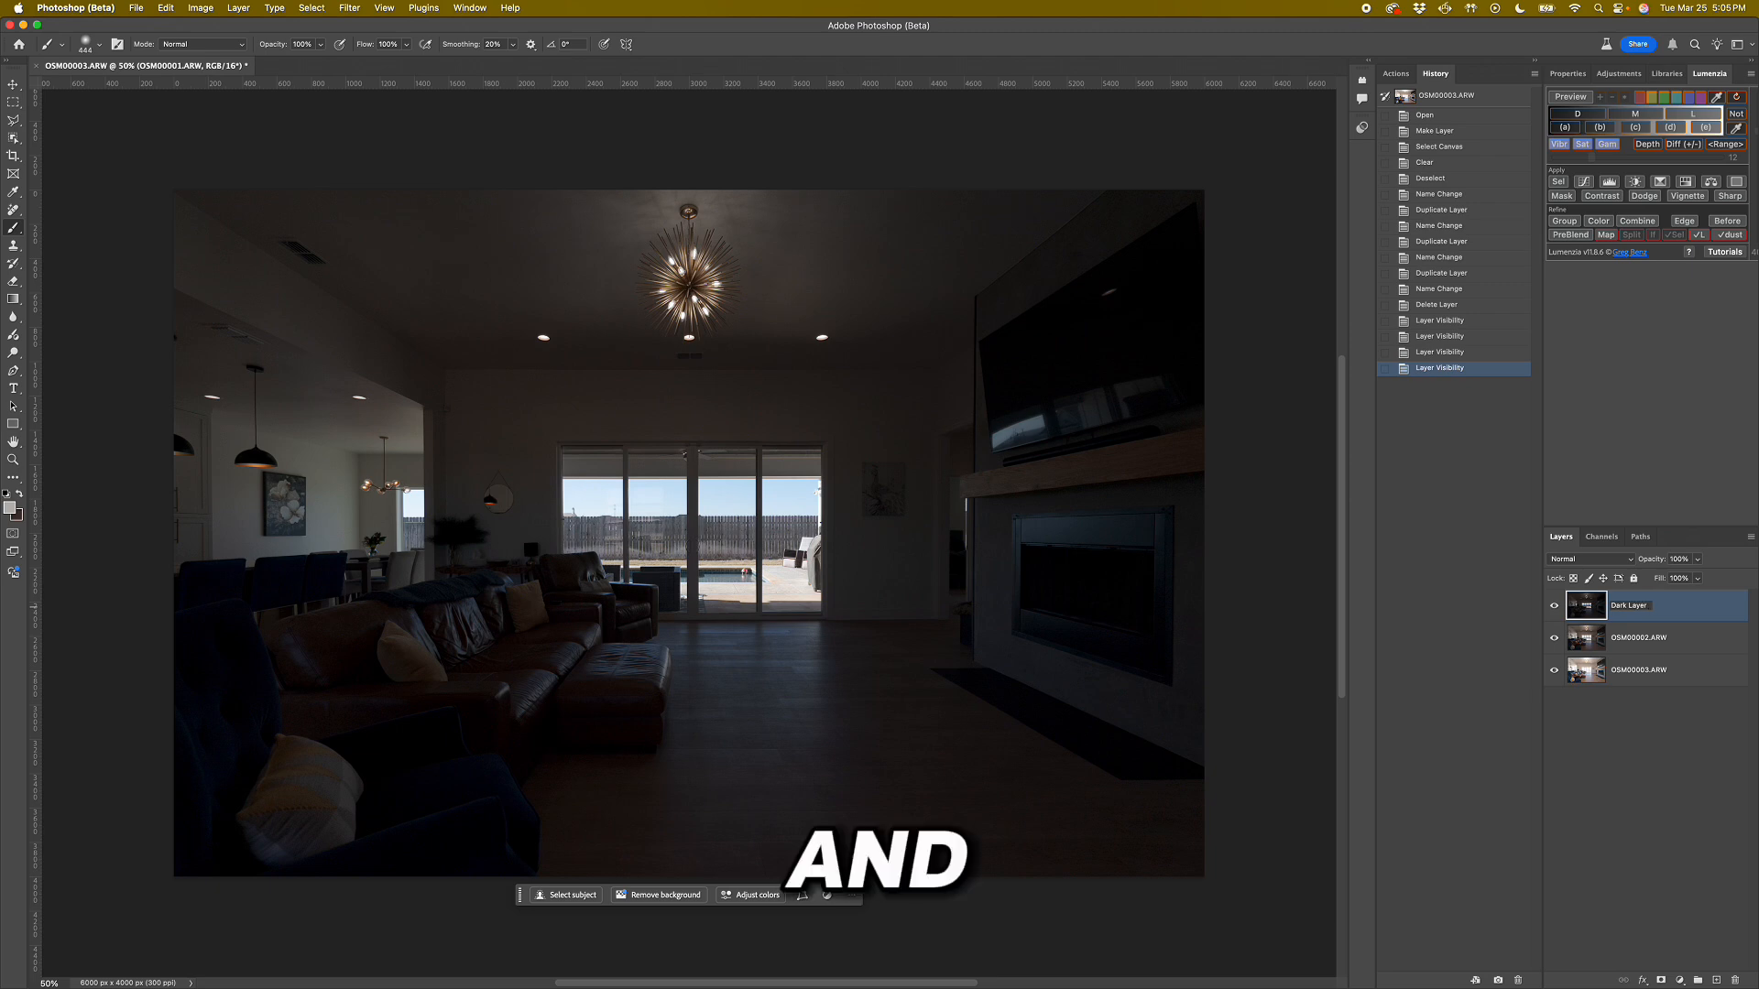
{"action": "type", "text": " ("}
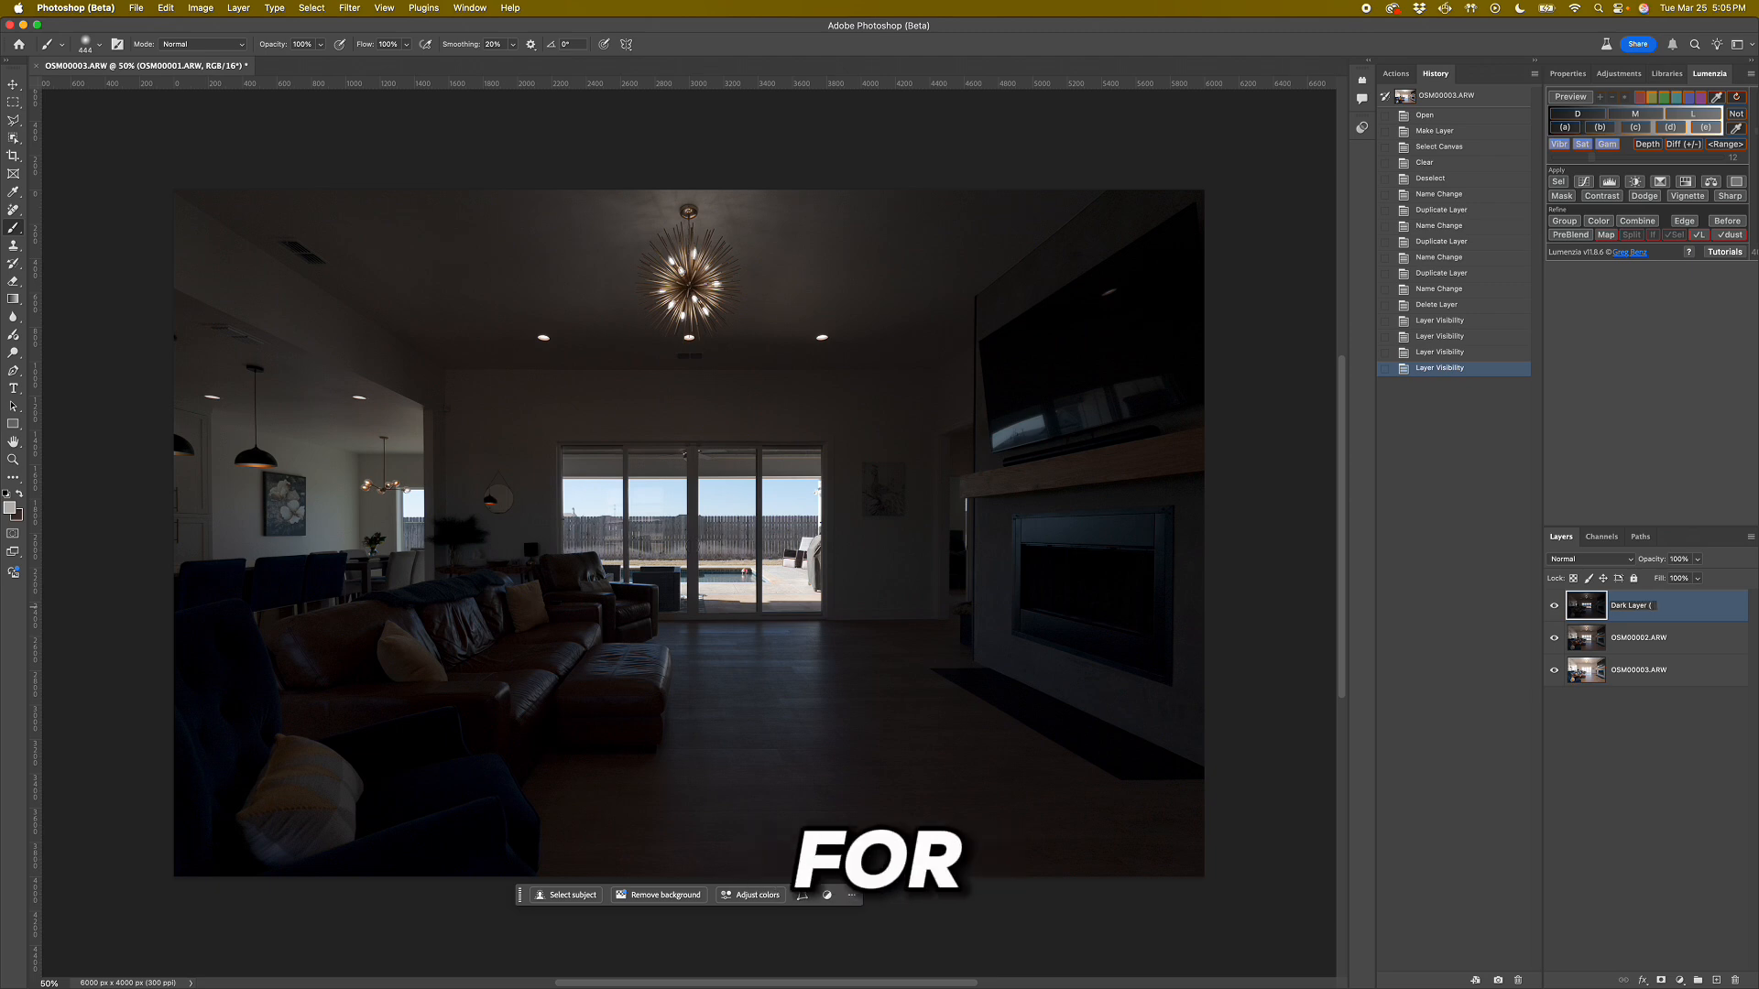
{"action": "type", "text": "lights"}
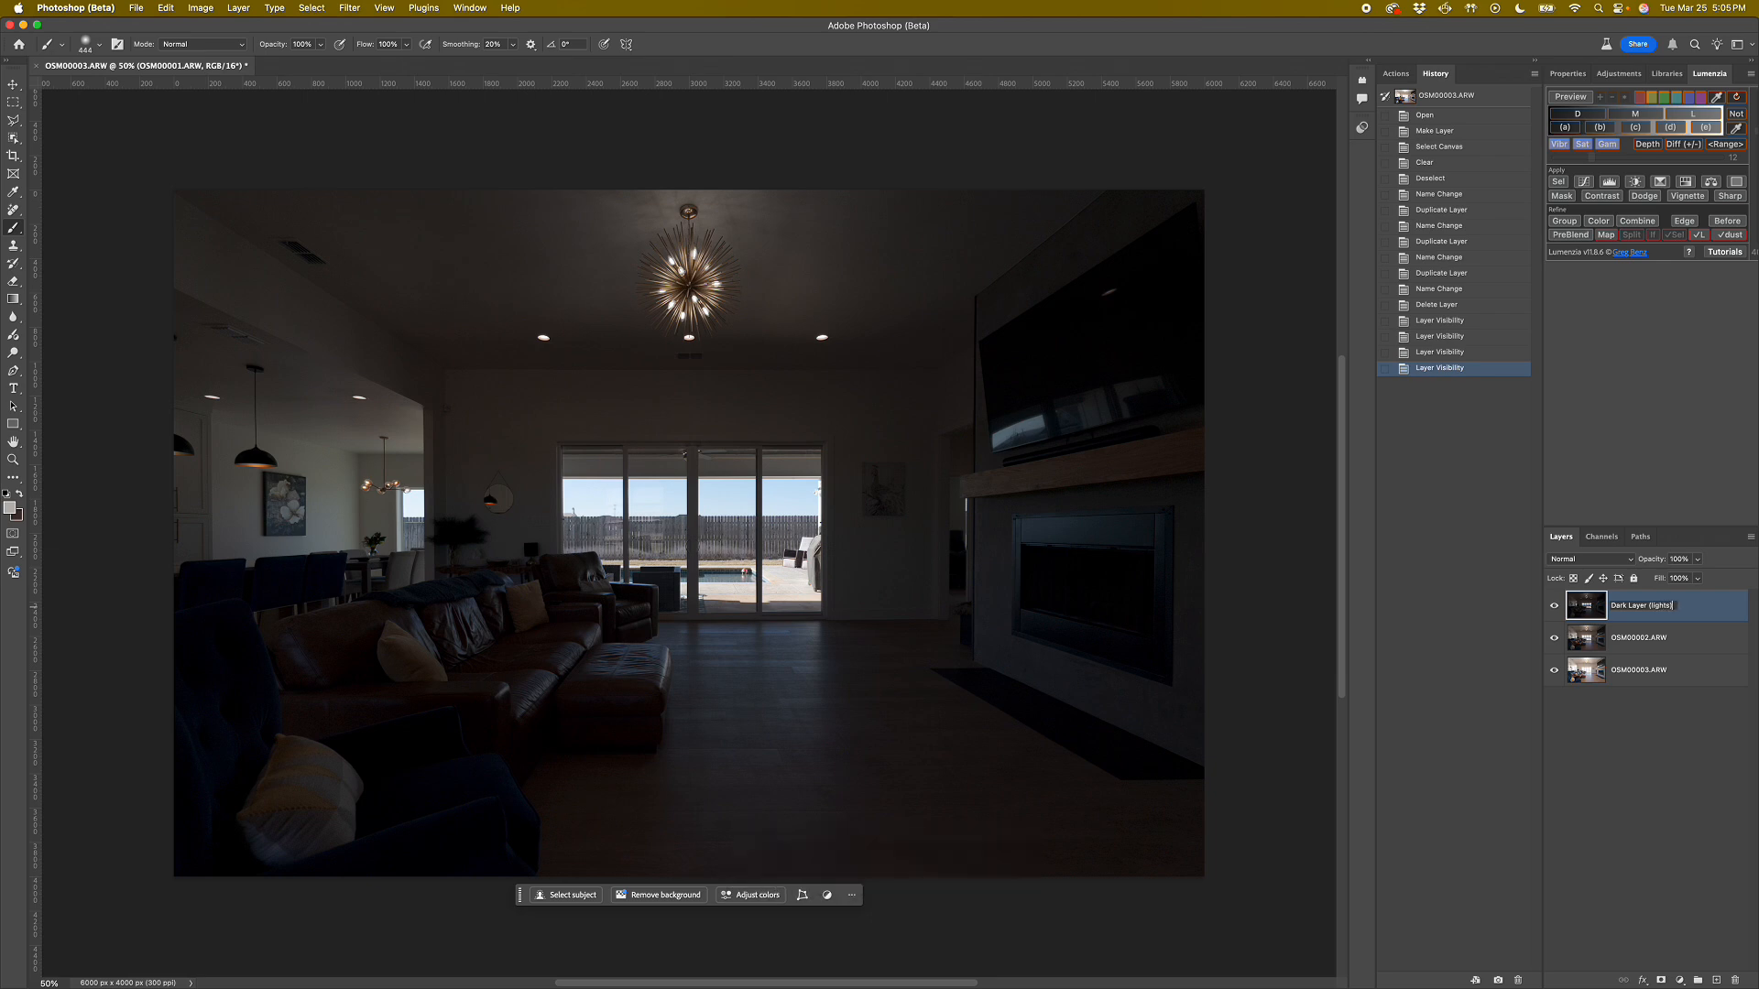
{"action": "key", "text": "Tab"}
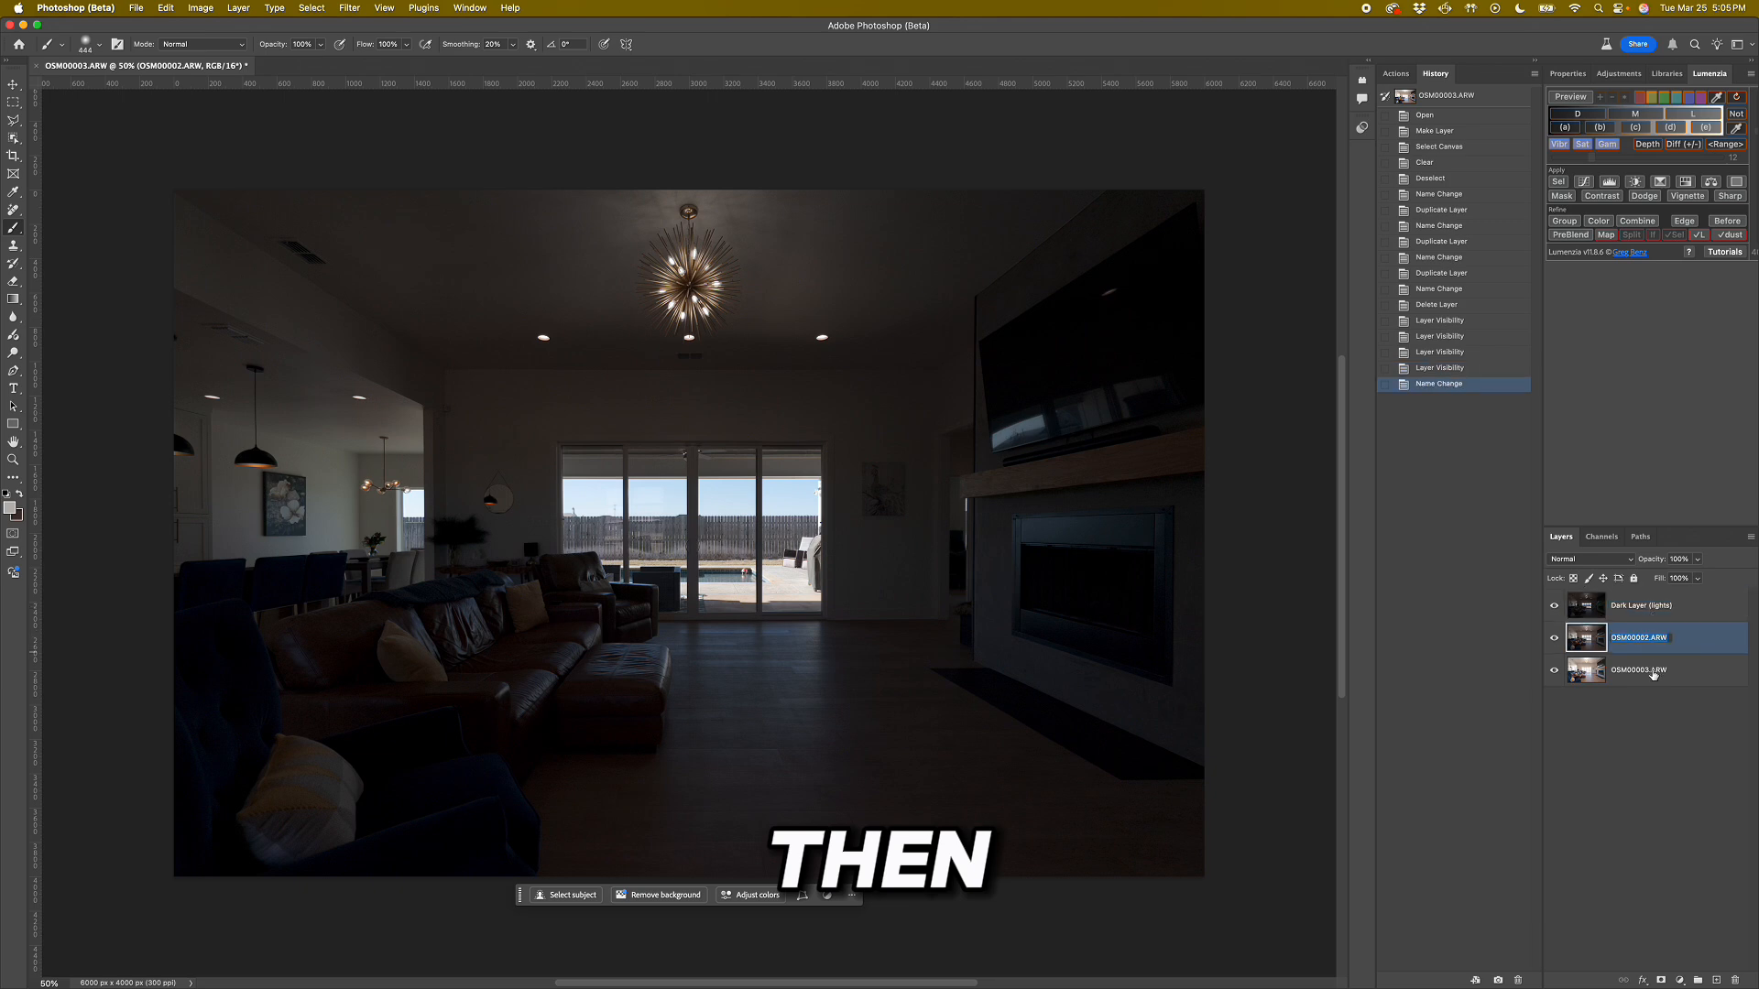
{"action": "type", "text": "Base"}
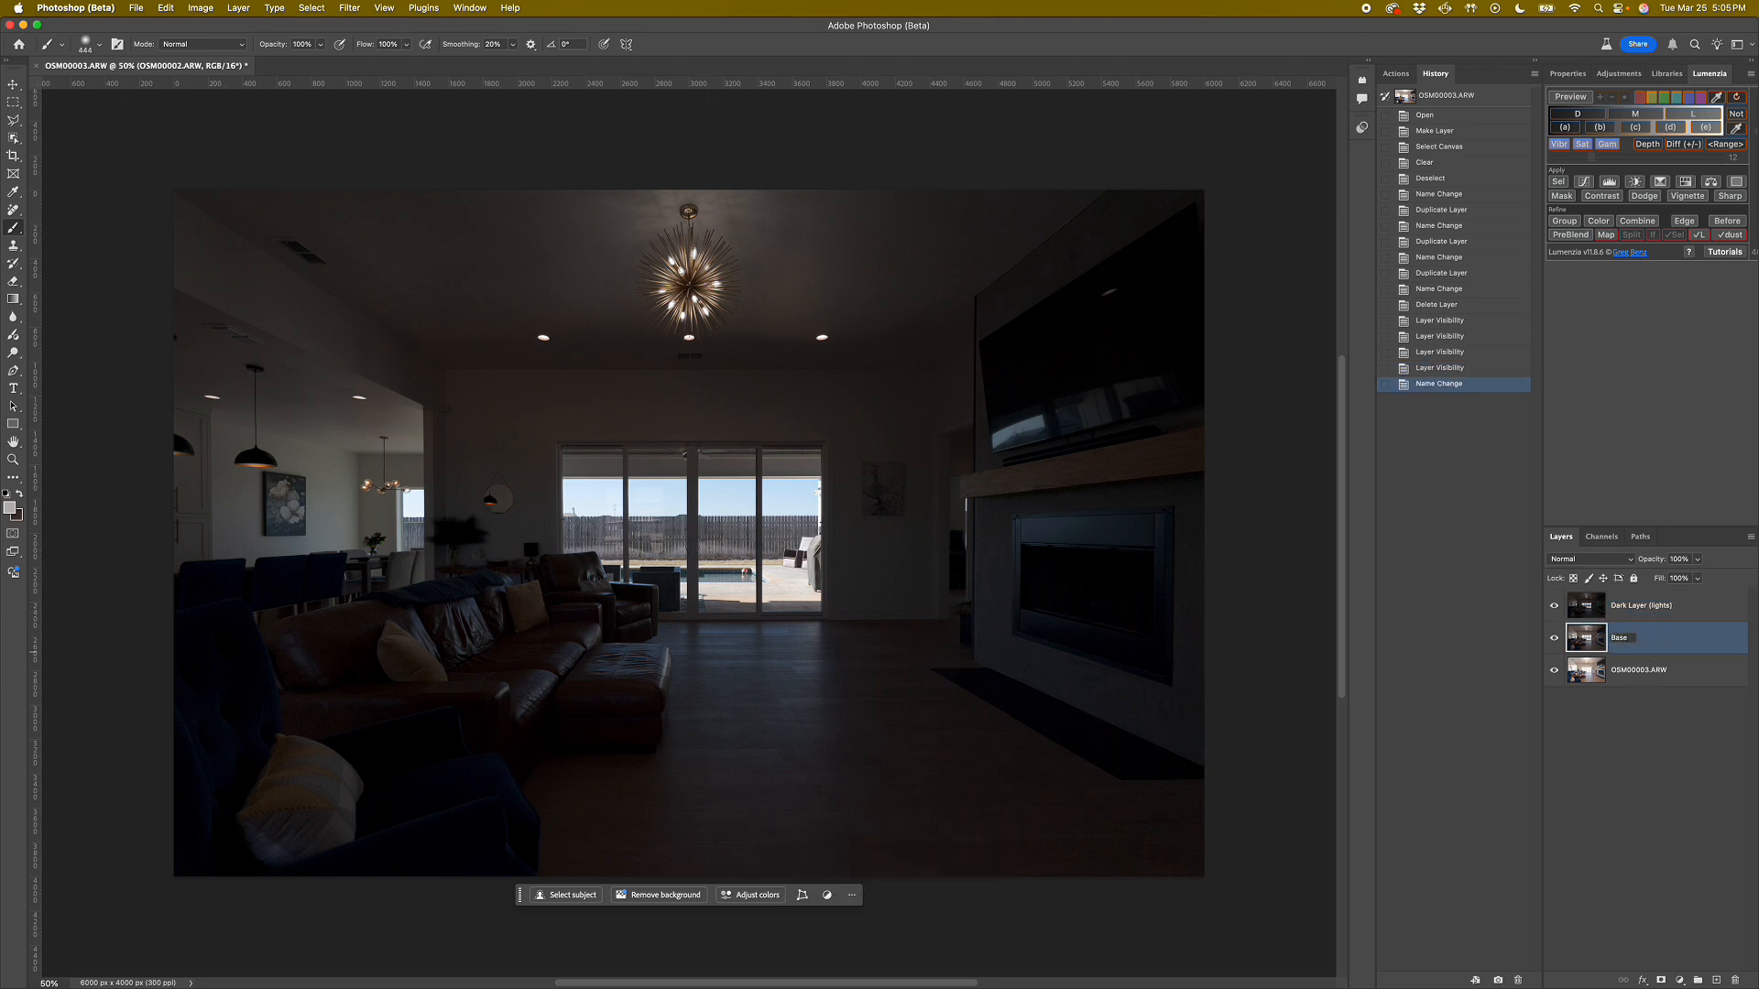
{"action": "key", "text": "Tab"}
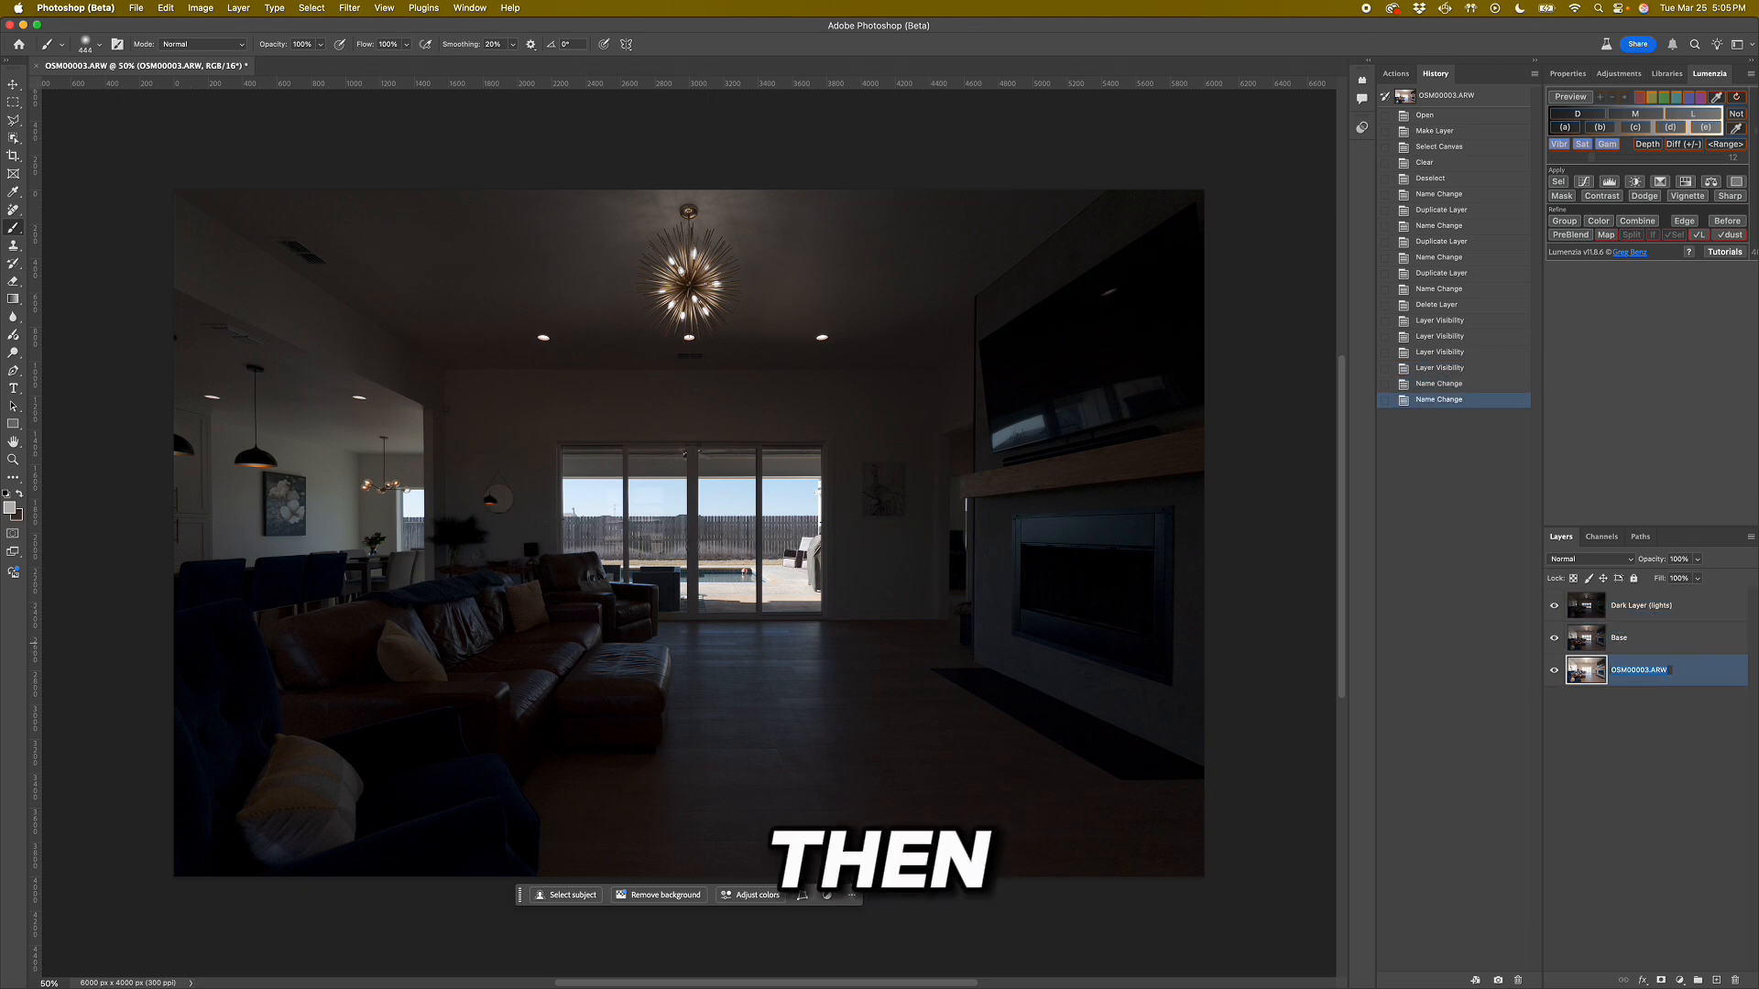
Rename the OSM00003.ARW layer as "Light (shadows)" and move it directly above the Base layer.
{"action": "type", "text": "Ligh"}
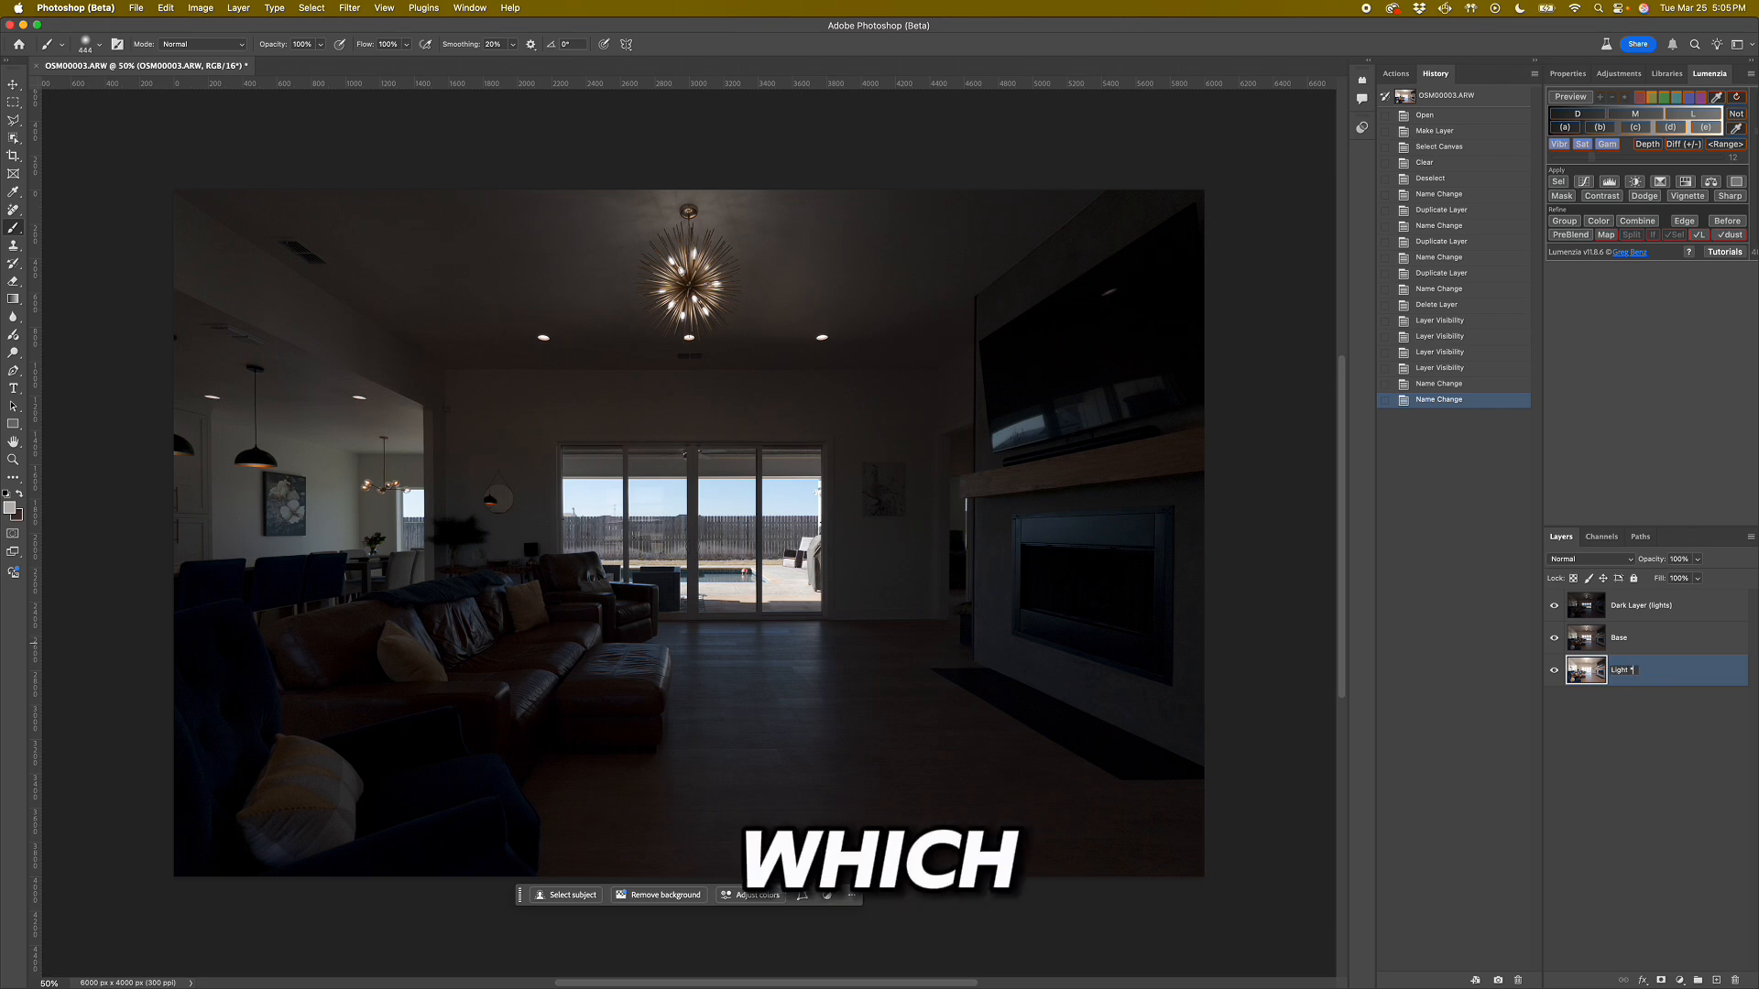
{"action": "type", "text": "t (sha"}
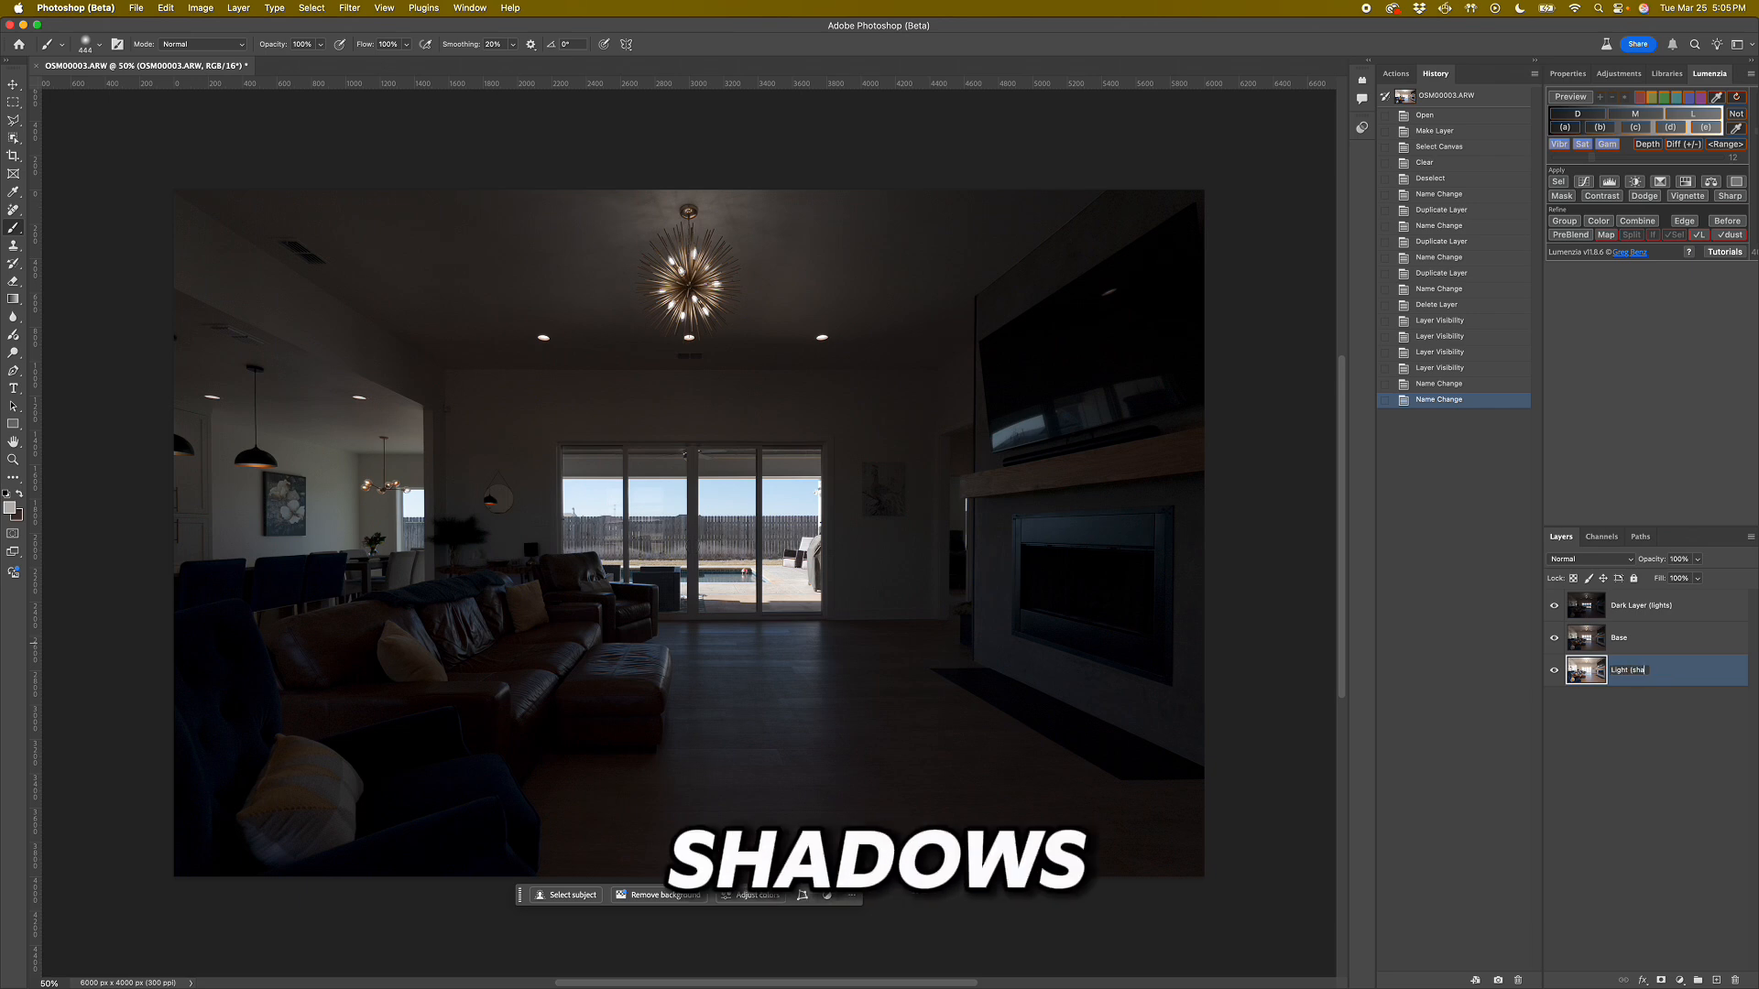
{"action": "type", "text": "dows)"}
{"action": "key", "text": "Return"}
{"action": "left_click_drag", "start_coordinate": [1653, 670], "coordinate": [1632, 639]}
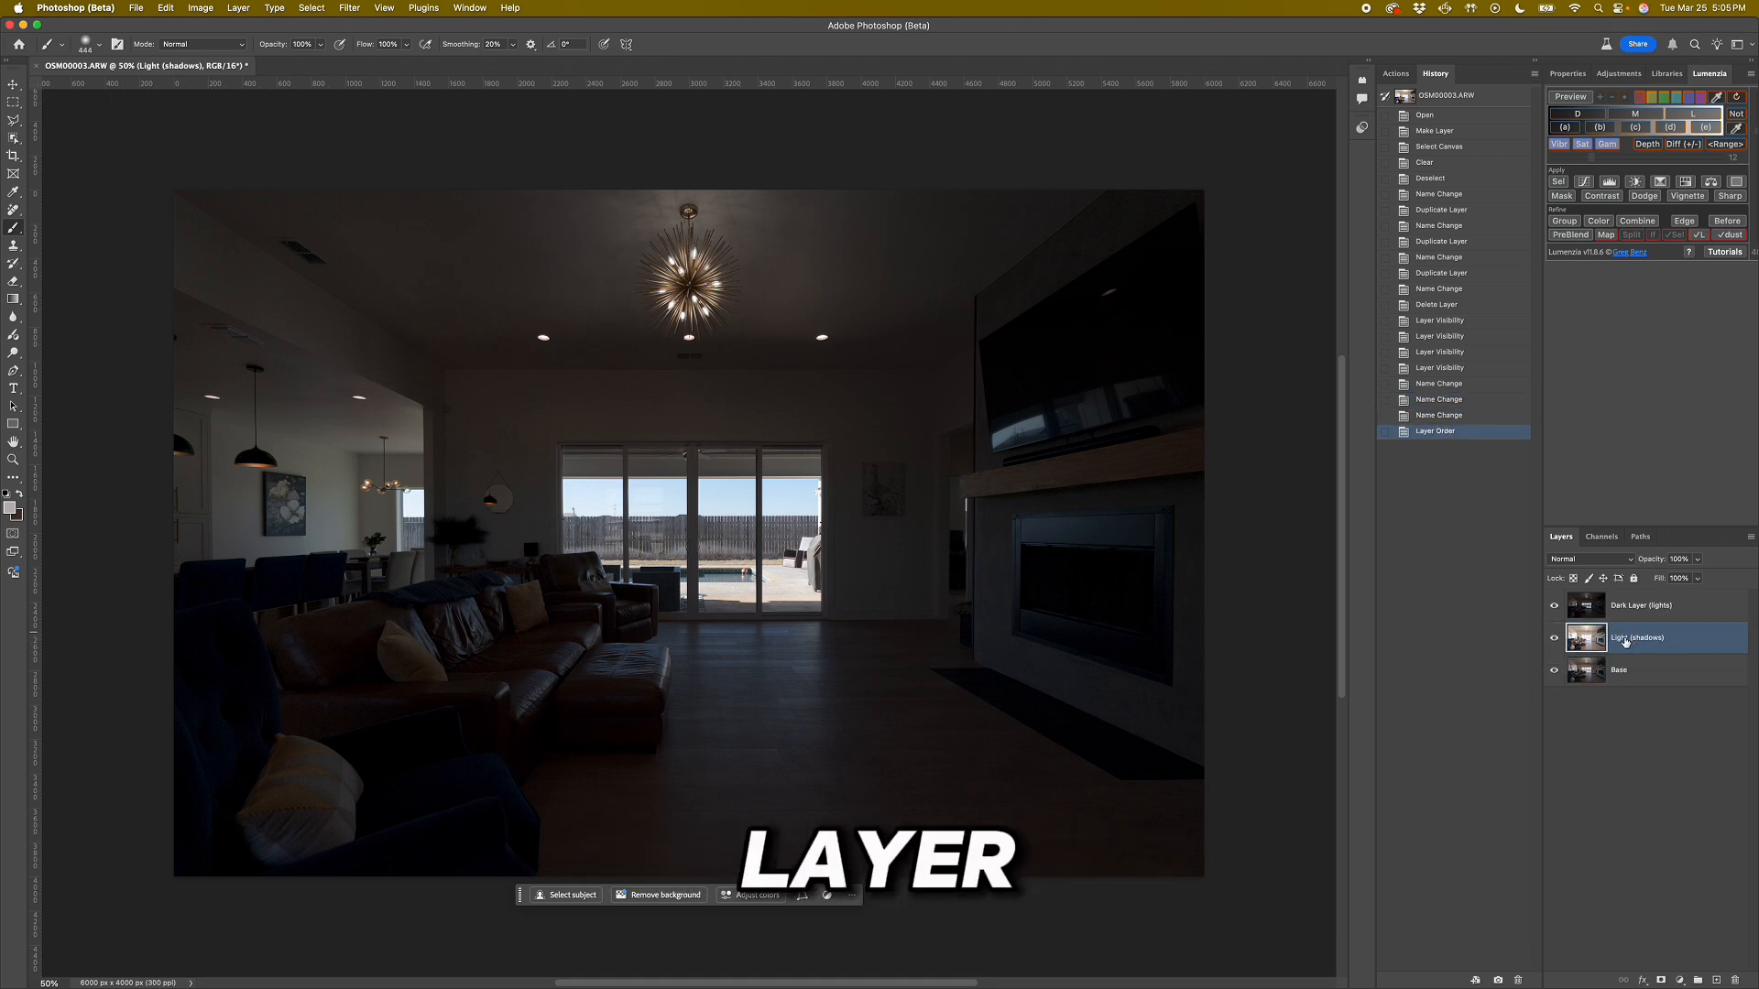
Mask the Dark Layer (lights) layer with a Lumenzia lights (L) luminosity selection.
{"action": "left_click", "coordinate": [1586, 603]}
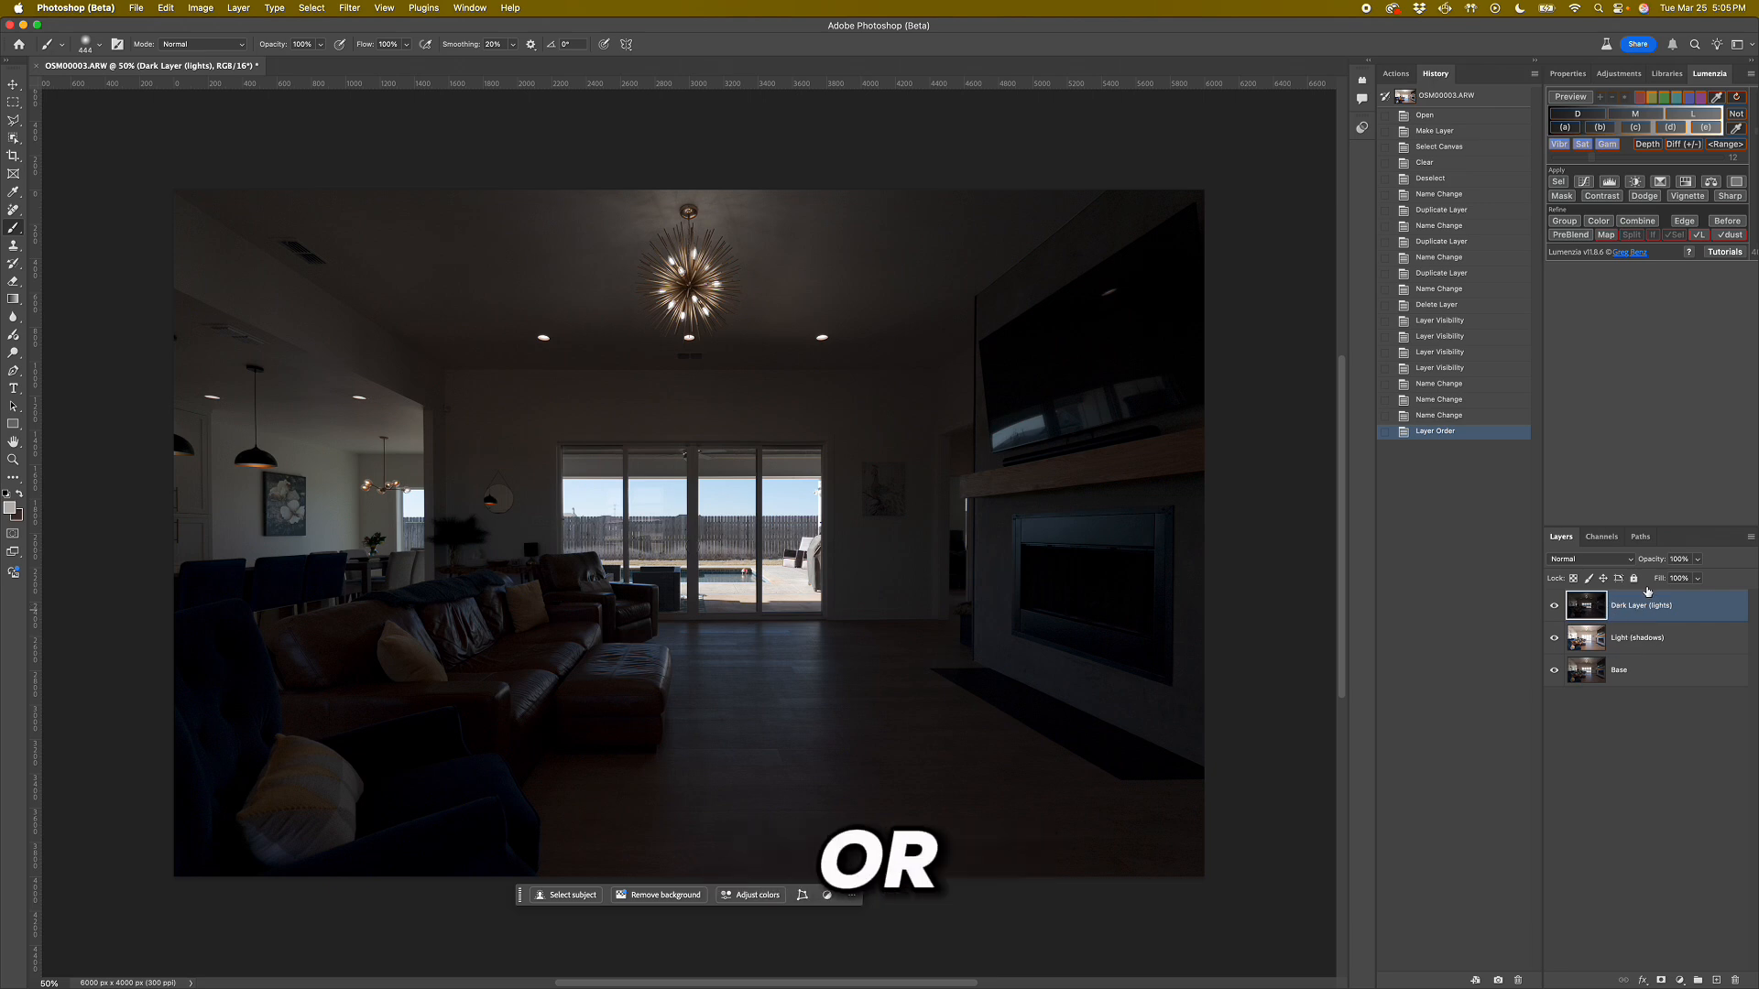
{"action": "left_click", "coordinate": [1695, 118]}
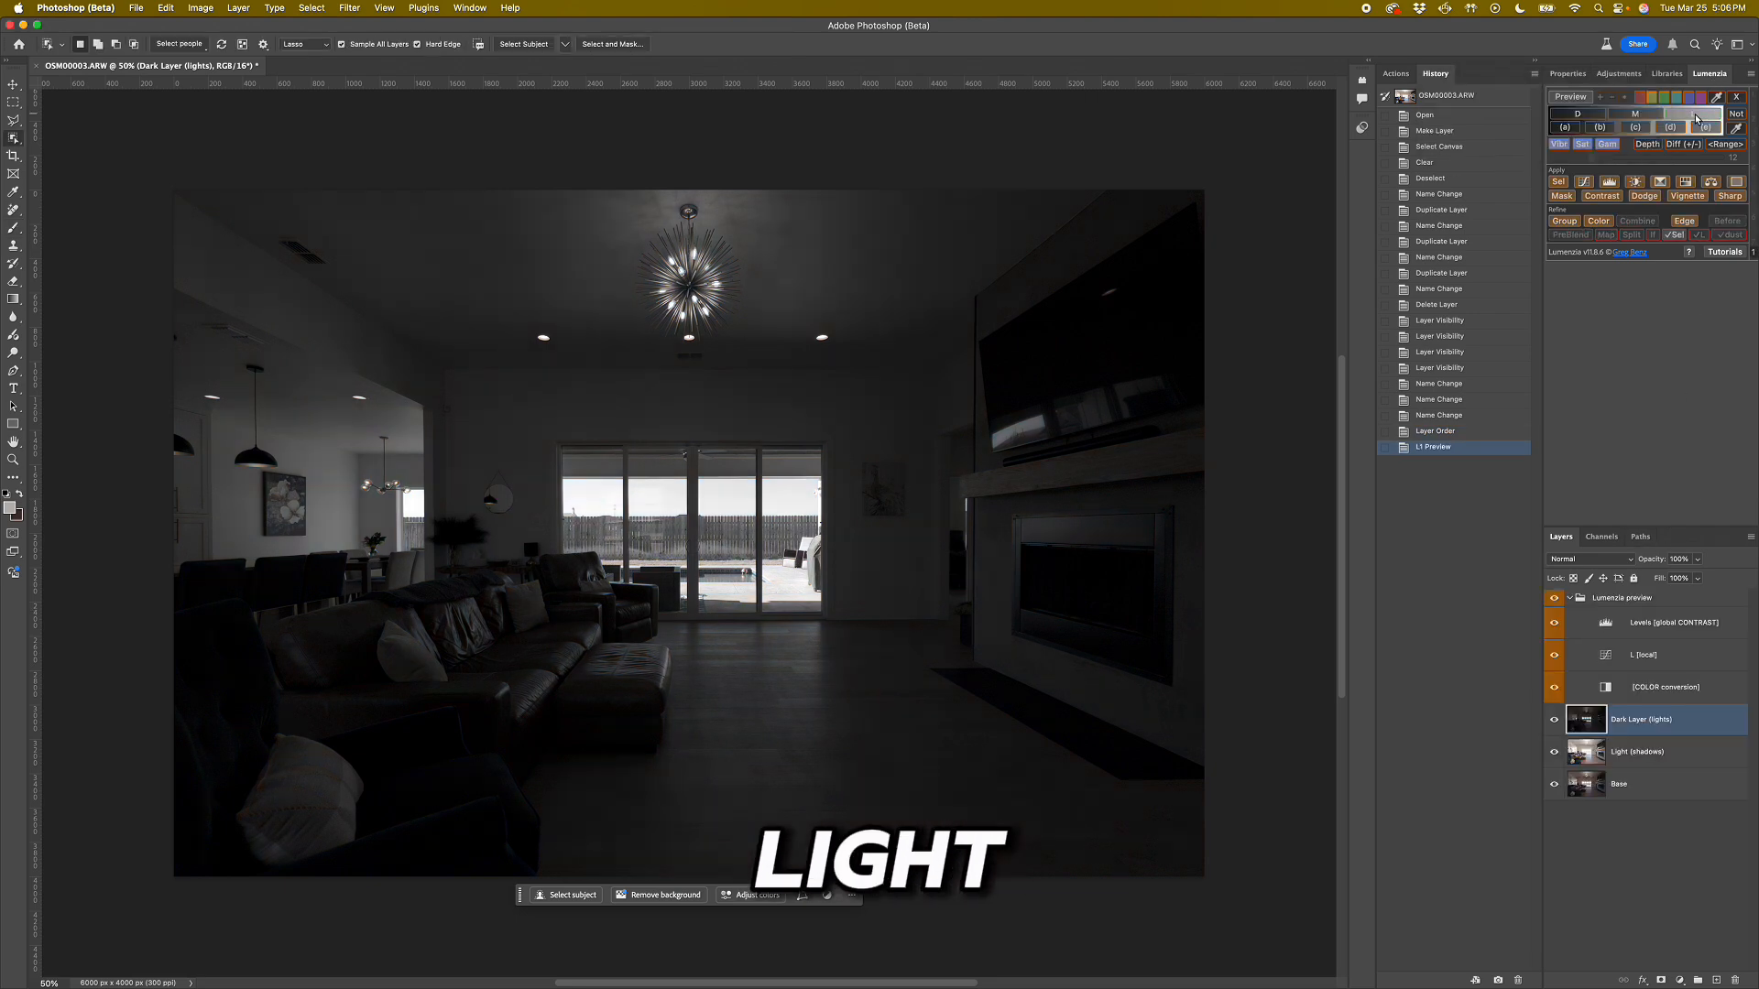
{"action": "left_click", "coordinate": [1559, 182]}
{"action": "key", "text": "b"}
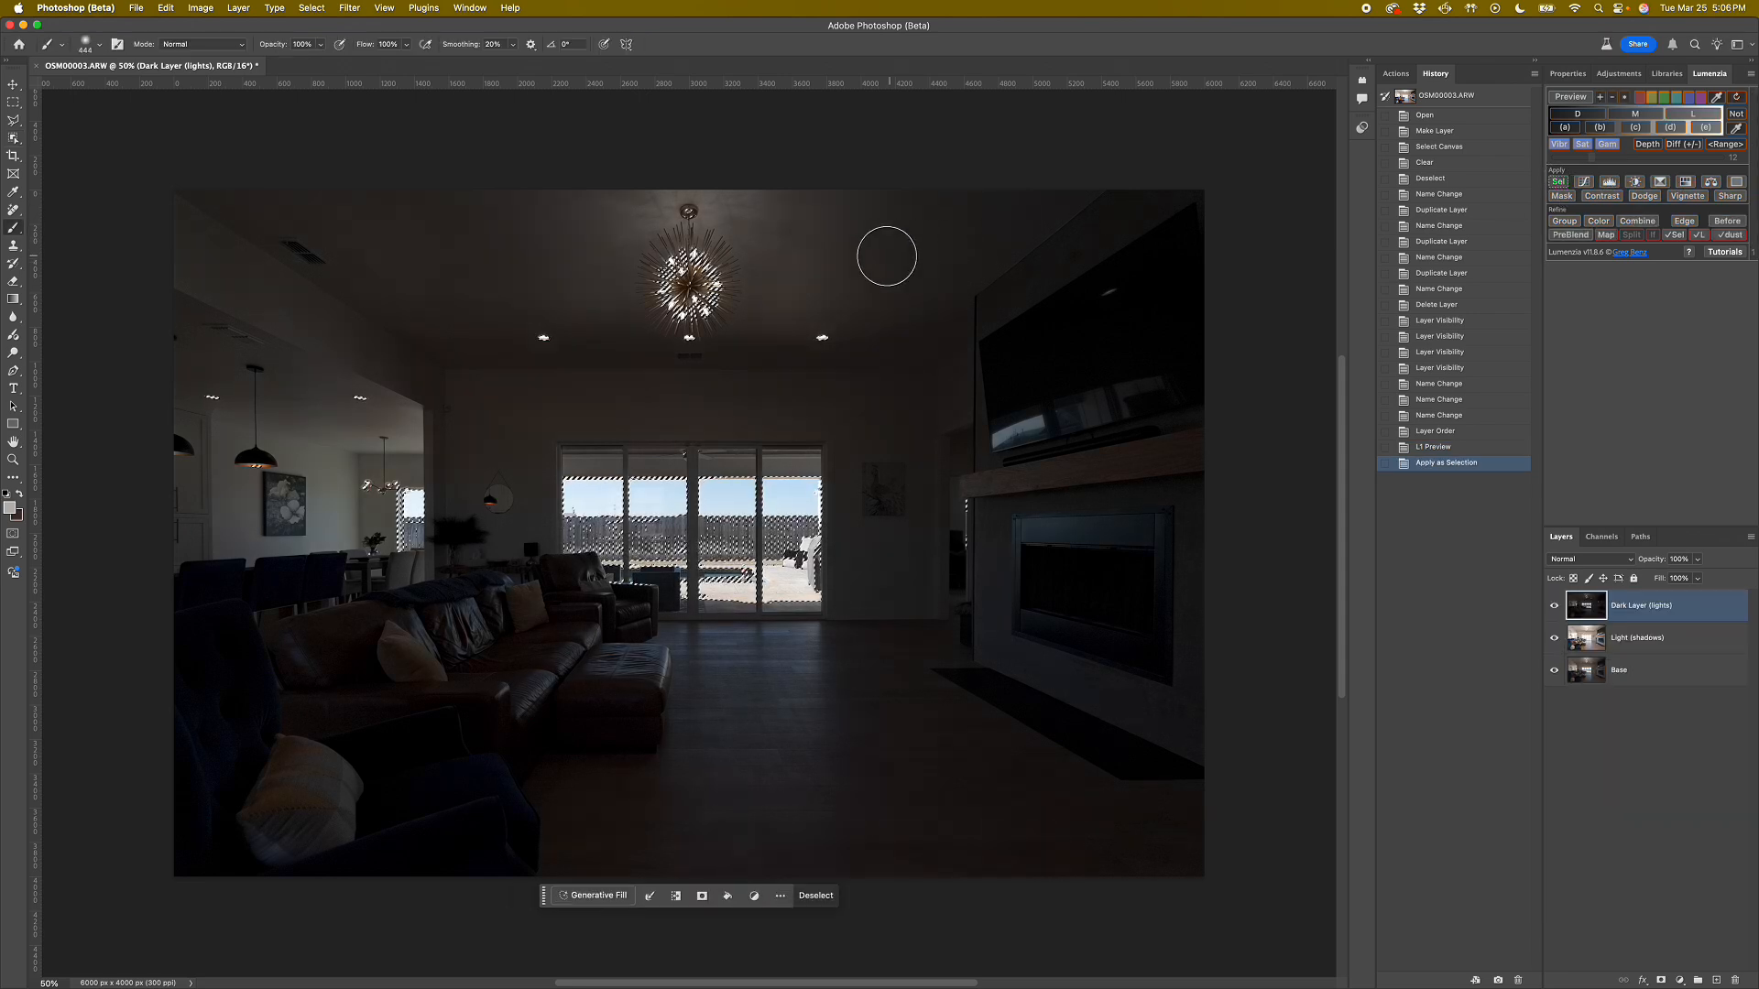
{"action": "left_click", "coordinate": [1561, 196]}
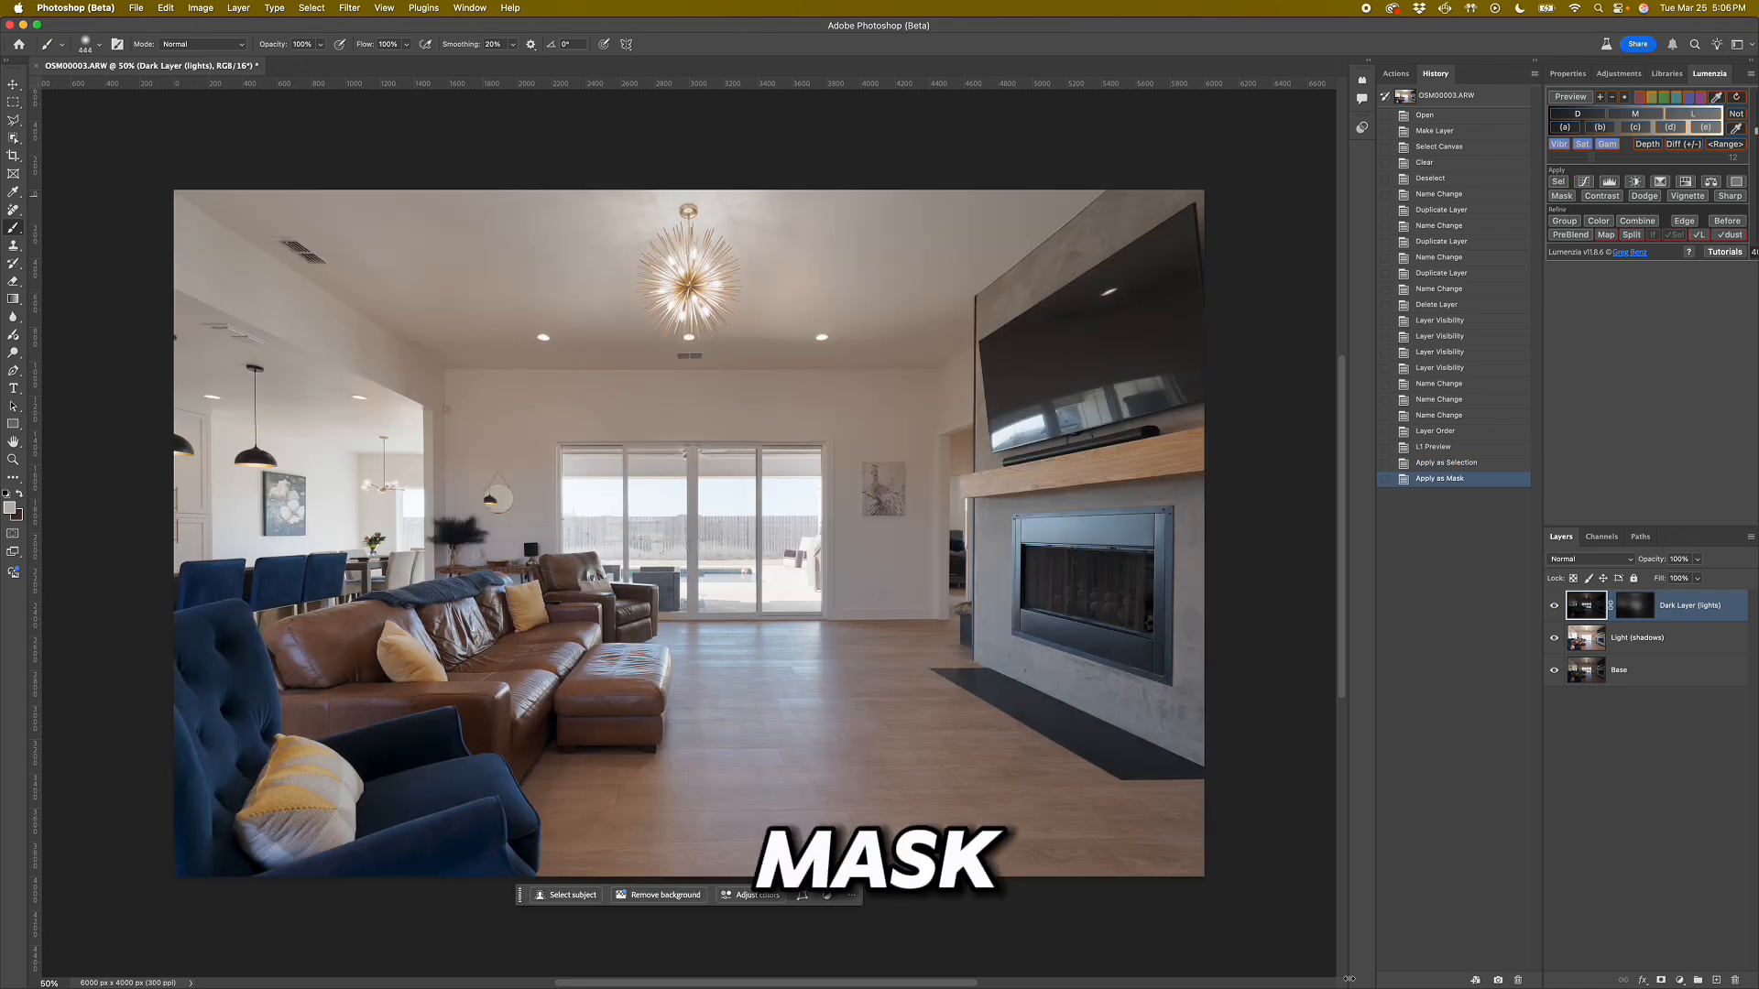
Mask the Light (shadows) layer with a Lumenzia darks (D) luminosity selection.
{"action": "left_click", "coordinate": [1591, 641]}
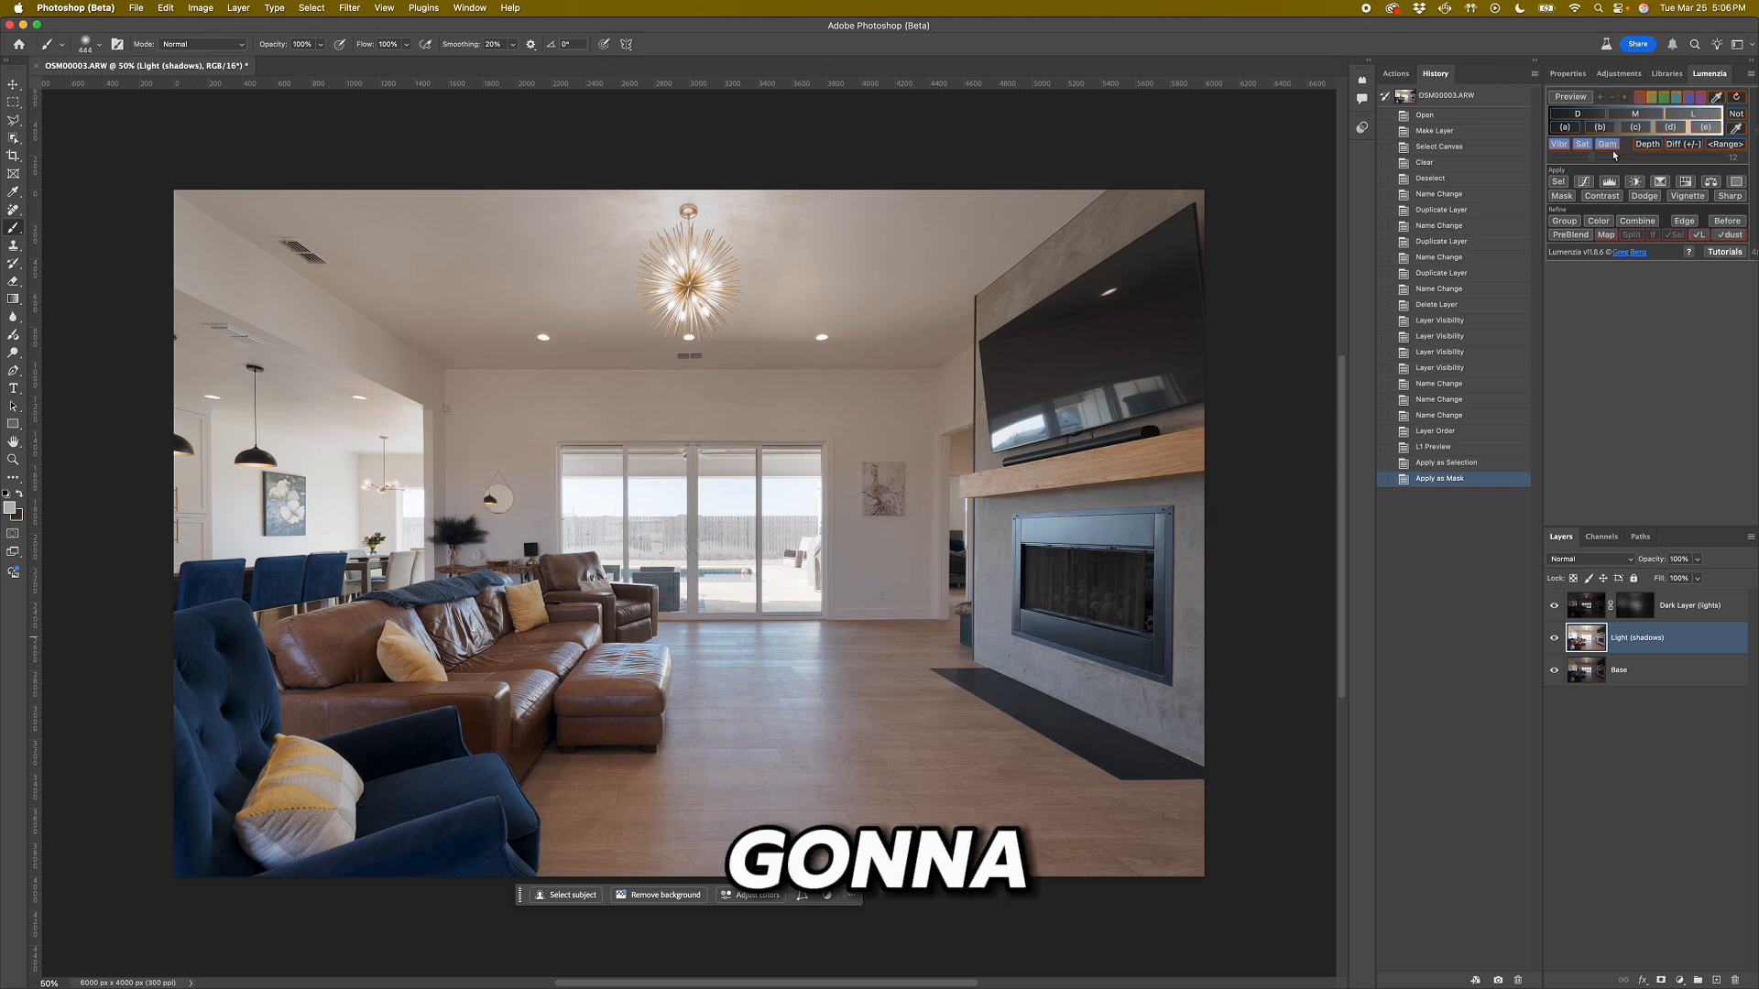
{"action": "left_click", "coordinate": [1571, 117]}
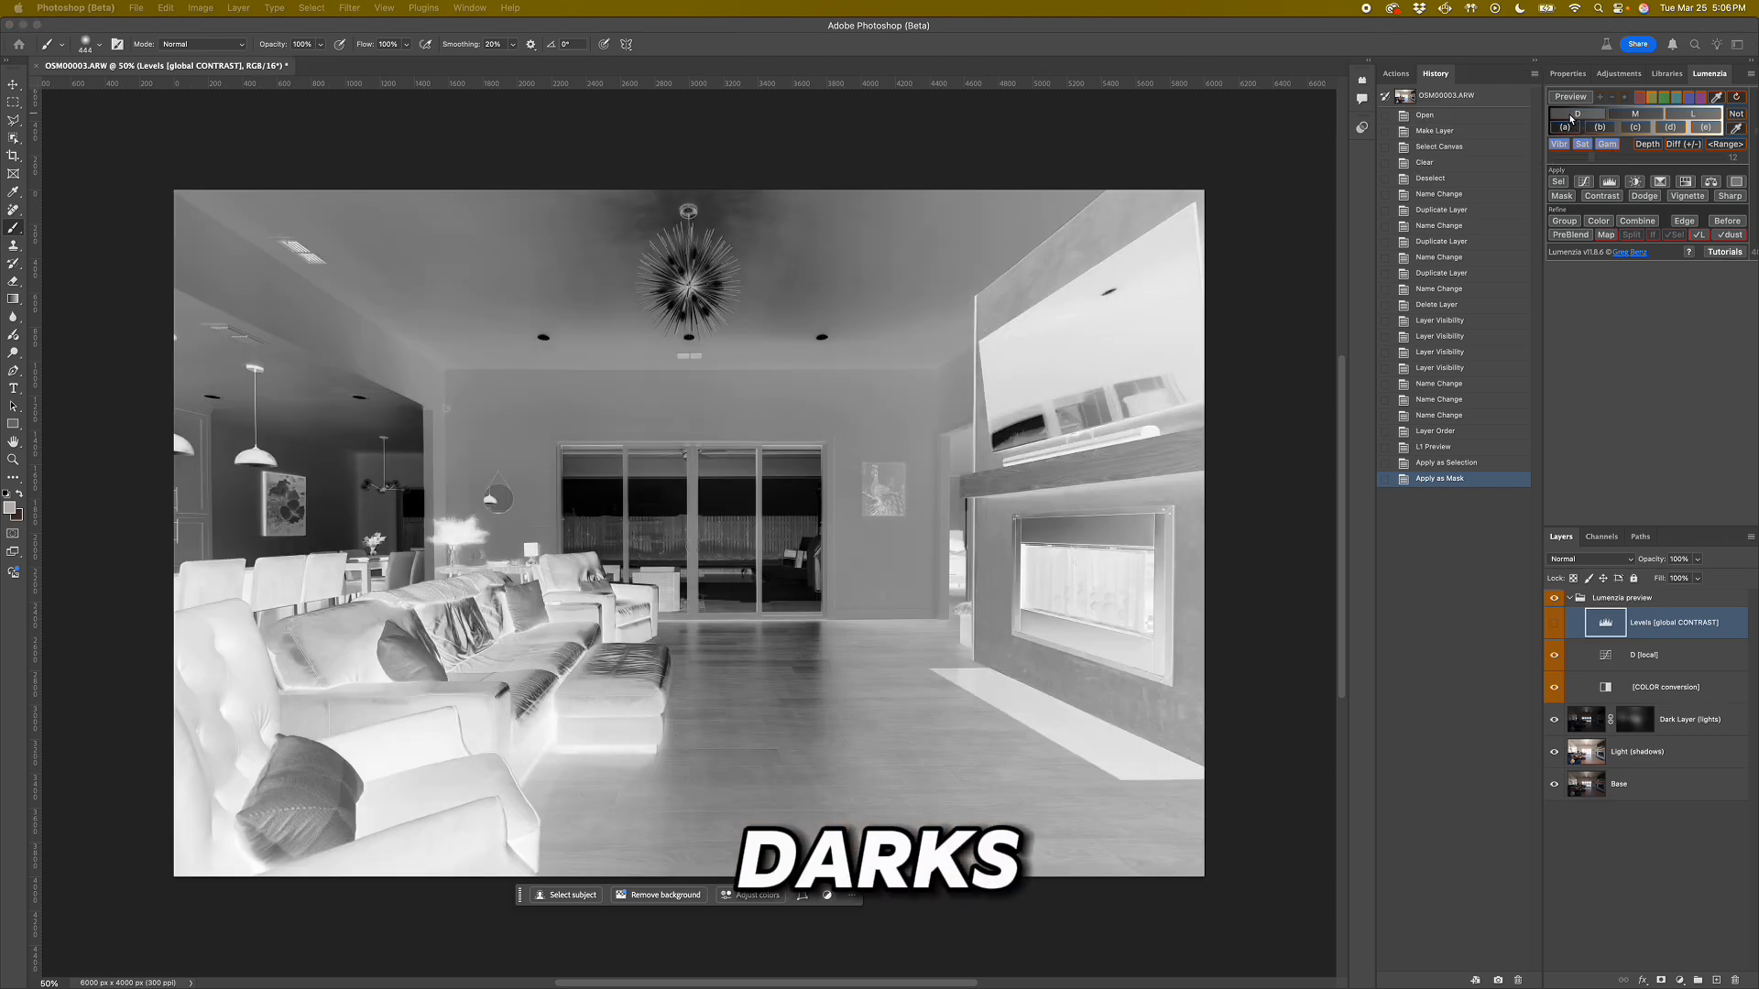
{"action": "left_click", "coordinate": [1557, 182]}
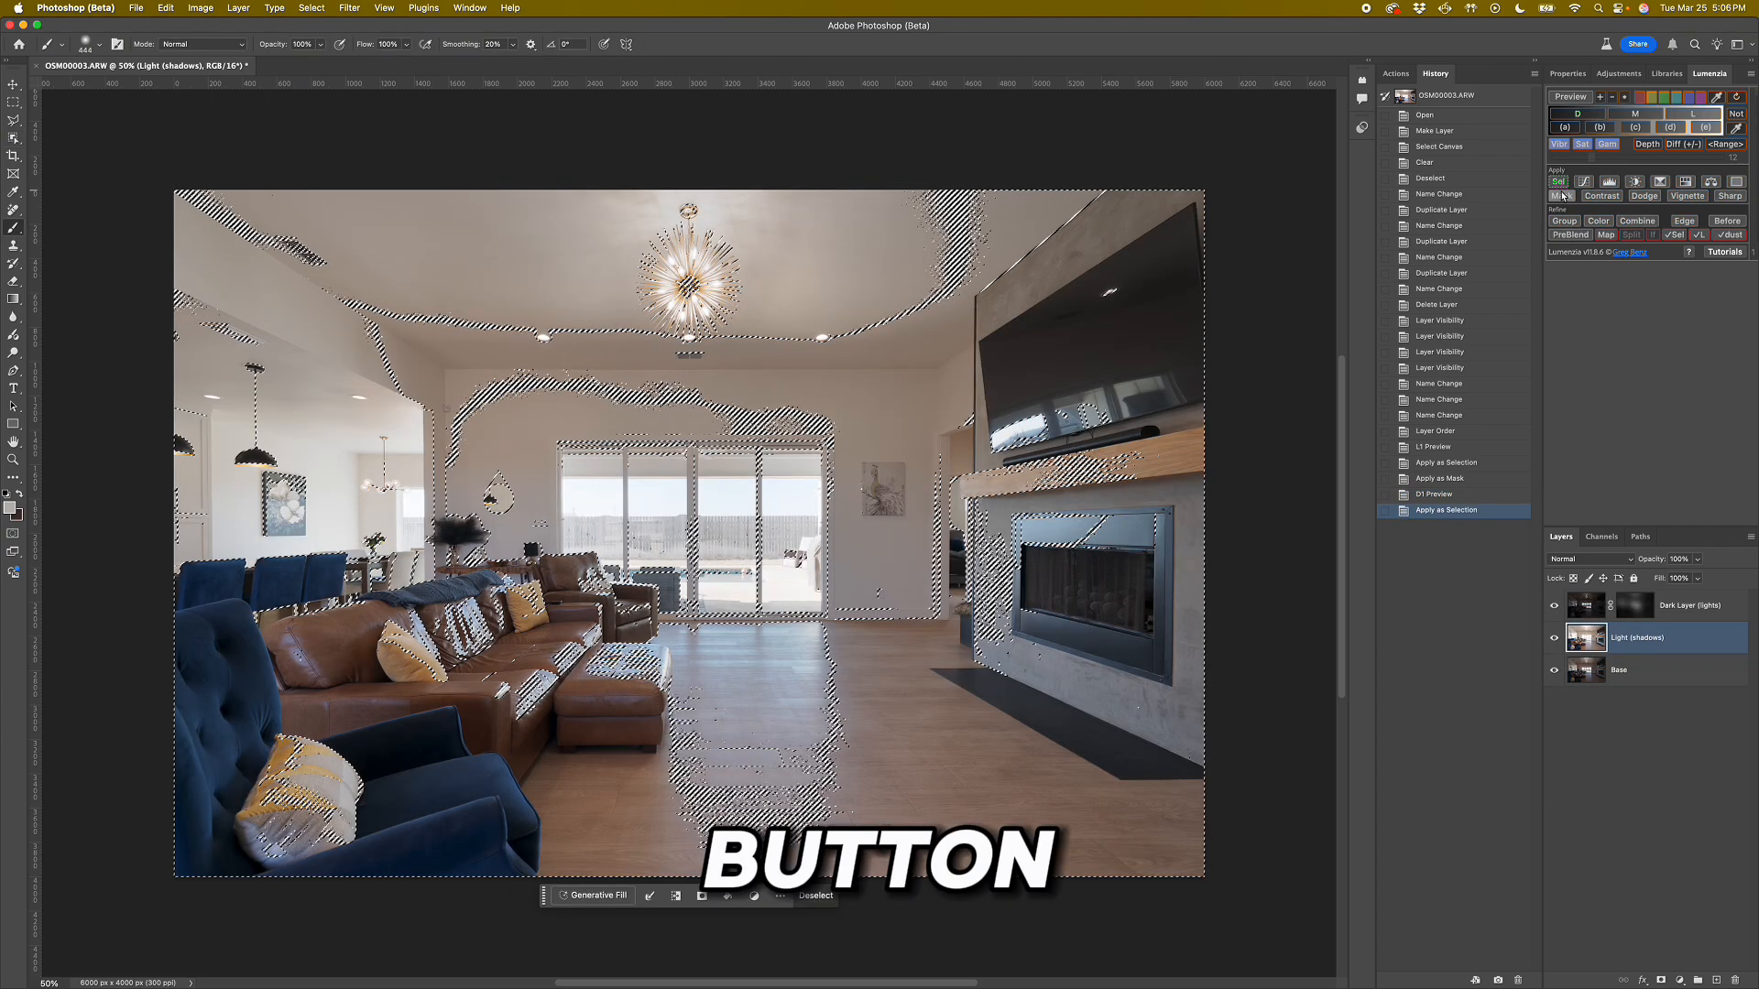
{"action": "left_click", "coordinate": [1561, 196]}
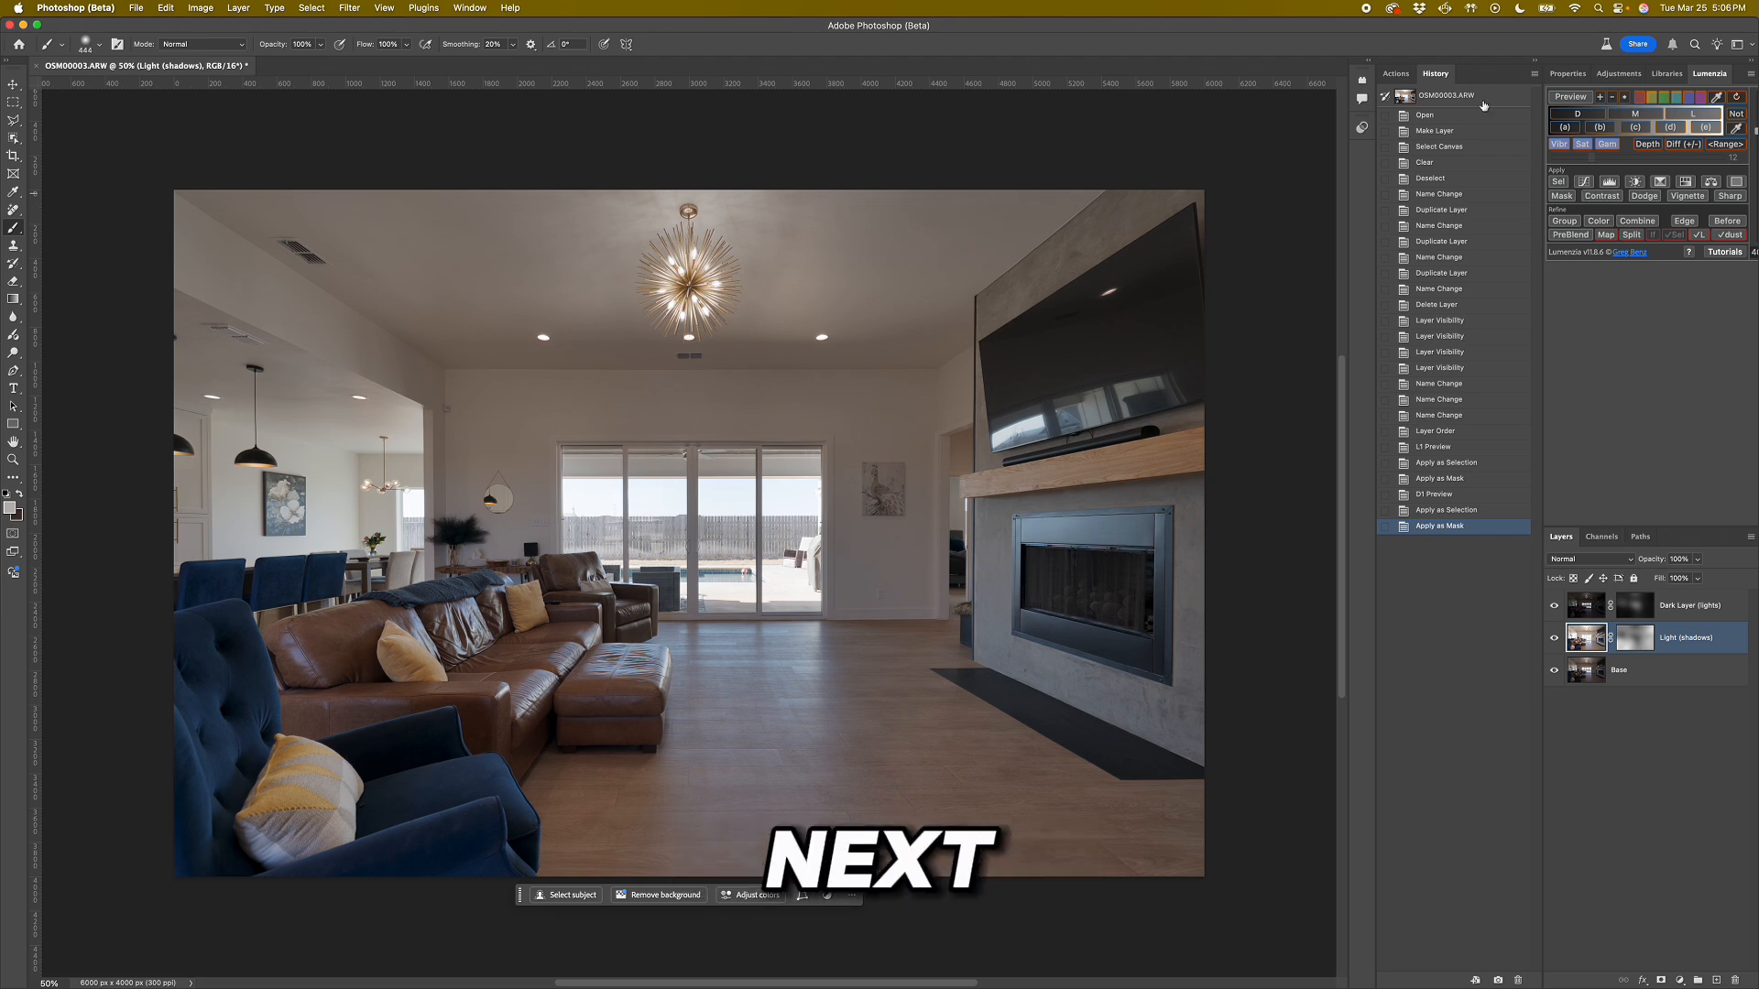
Run the Color Cast action and replace the colour sampled from the ceiling, with saturation -56 and lightness +25.
{"action": "left_click", "coordinate": [1396, 74]}
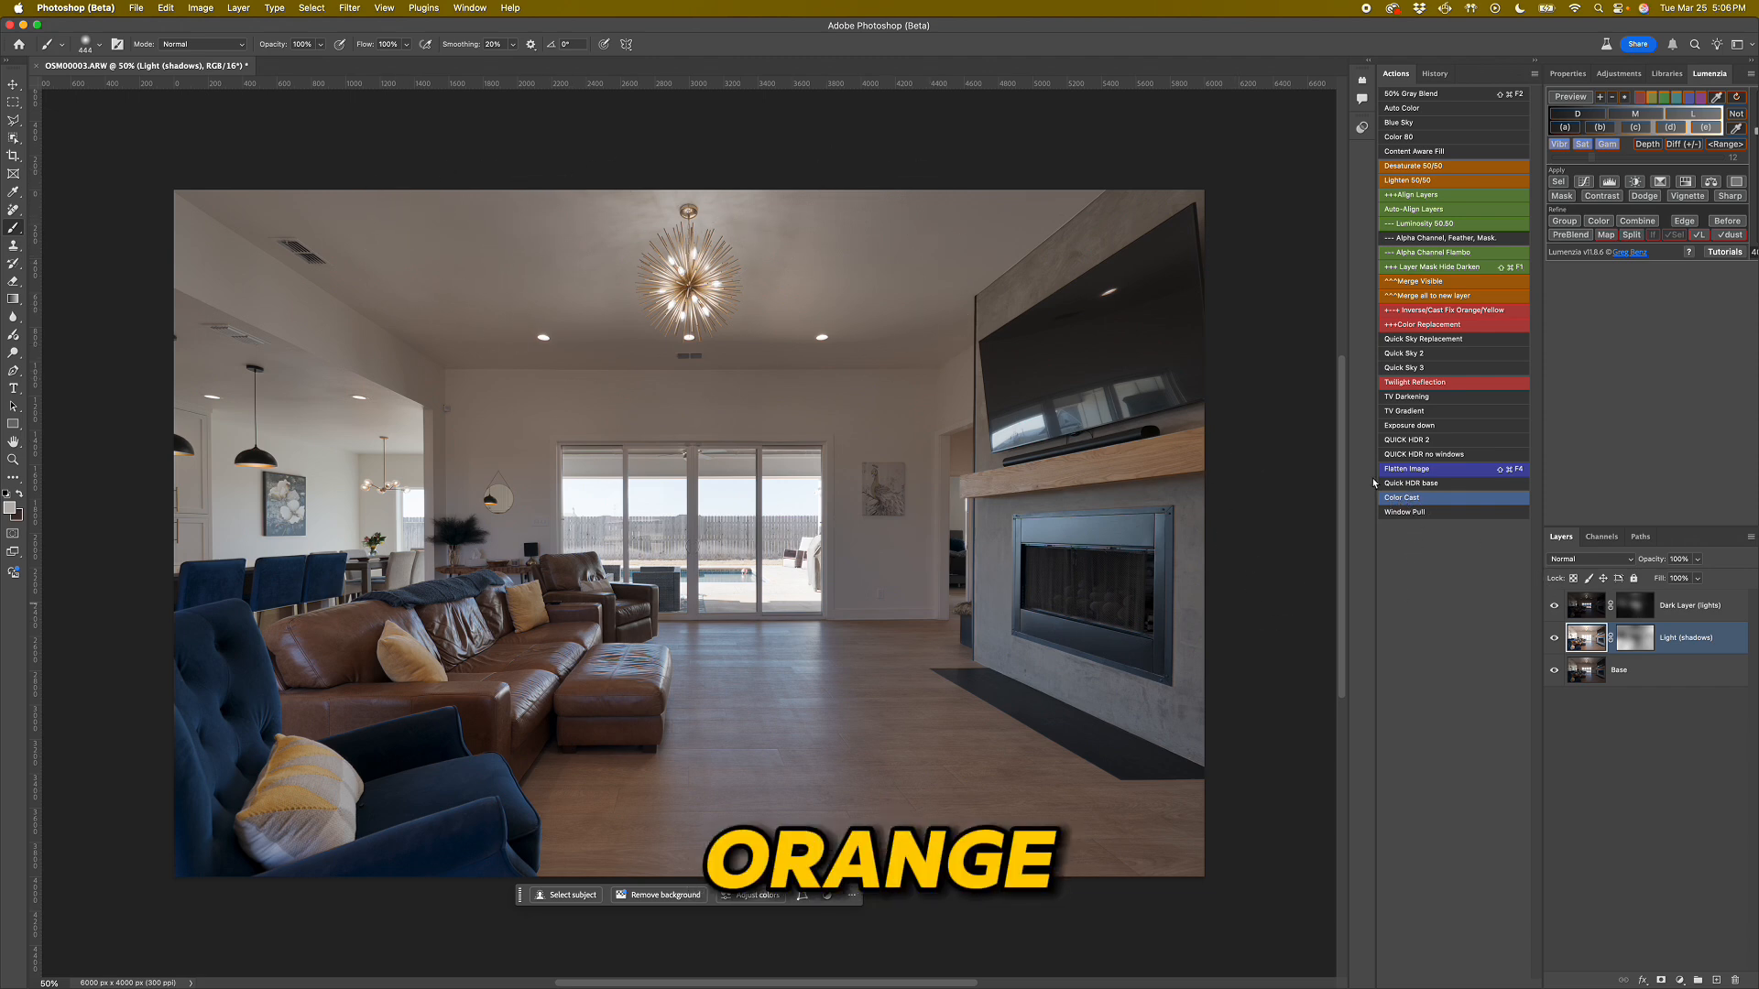
{"action": "left_click", "coordinate": [1419, 498]}
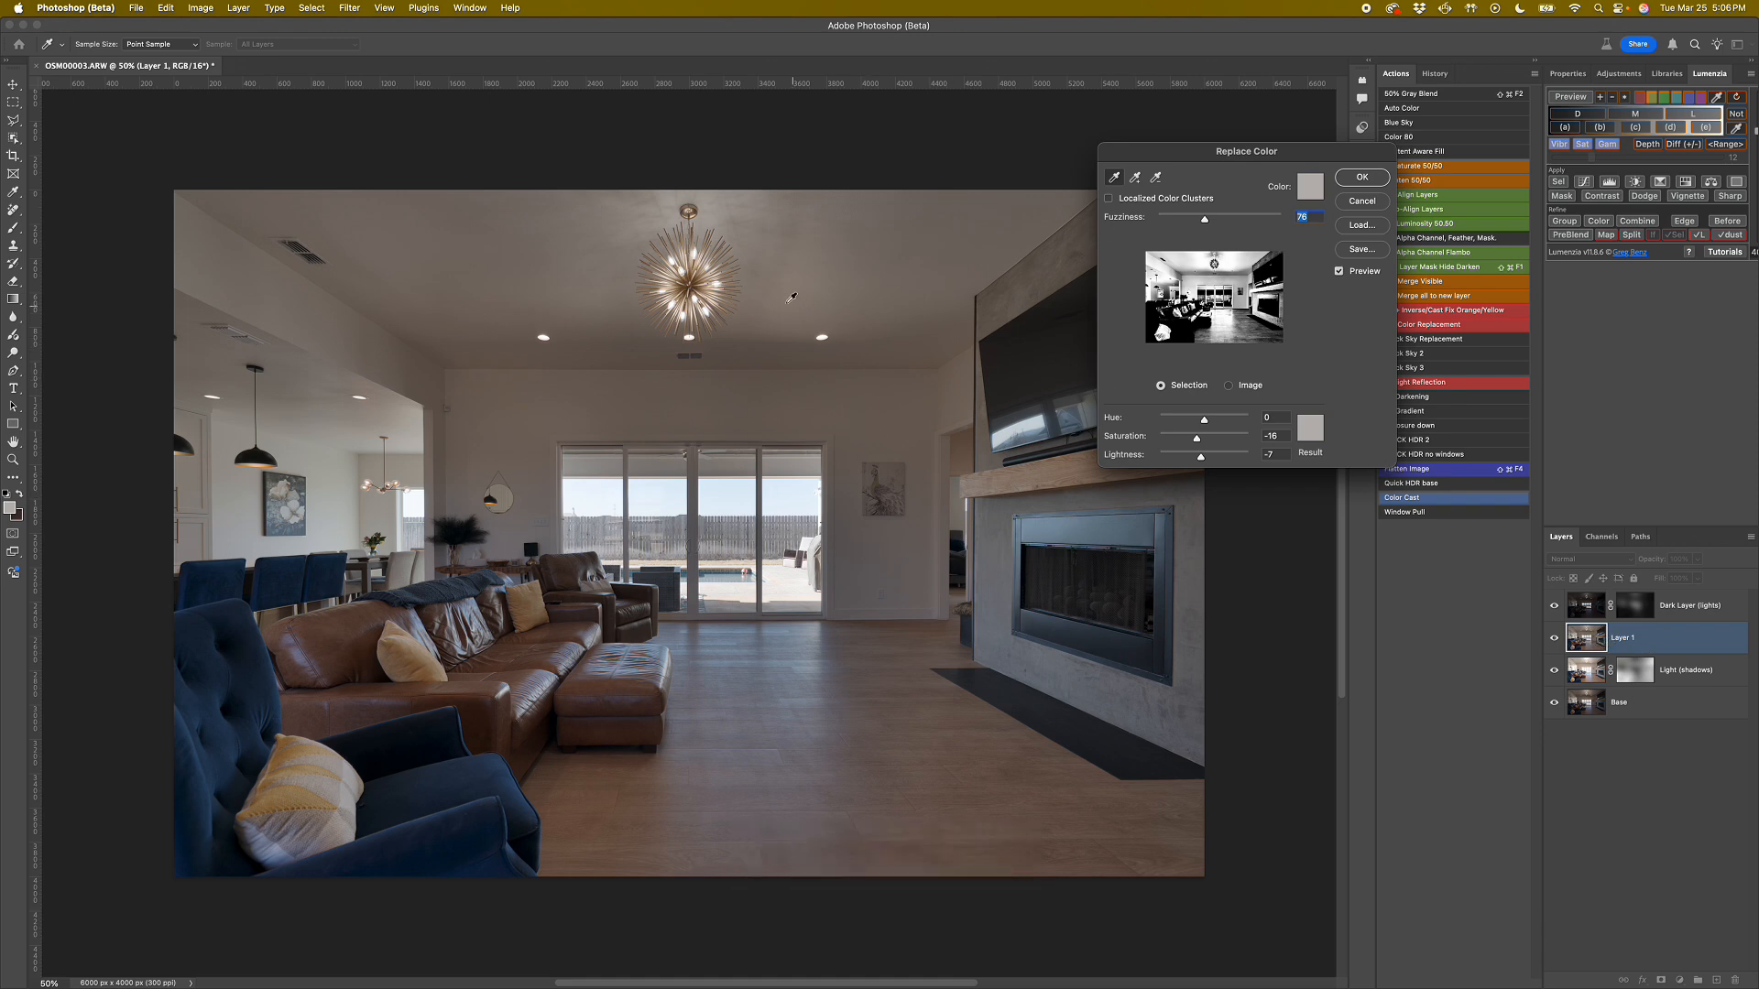
{"action": "left_click", "coordinate": [782, 297]}
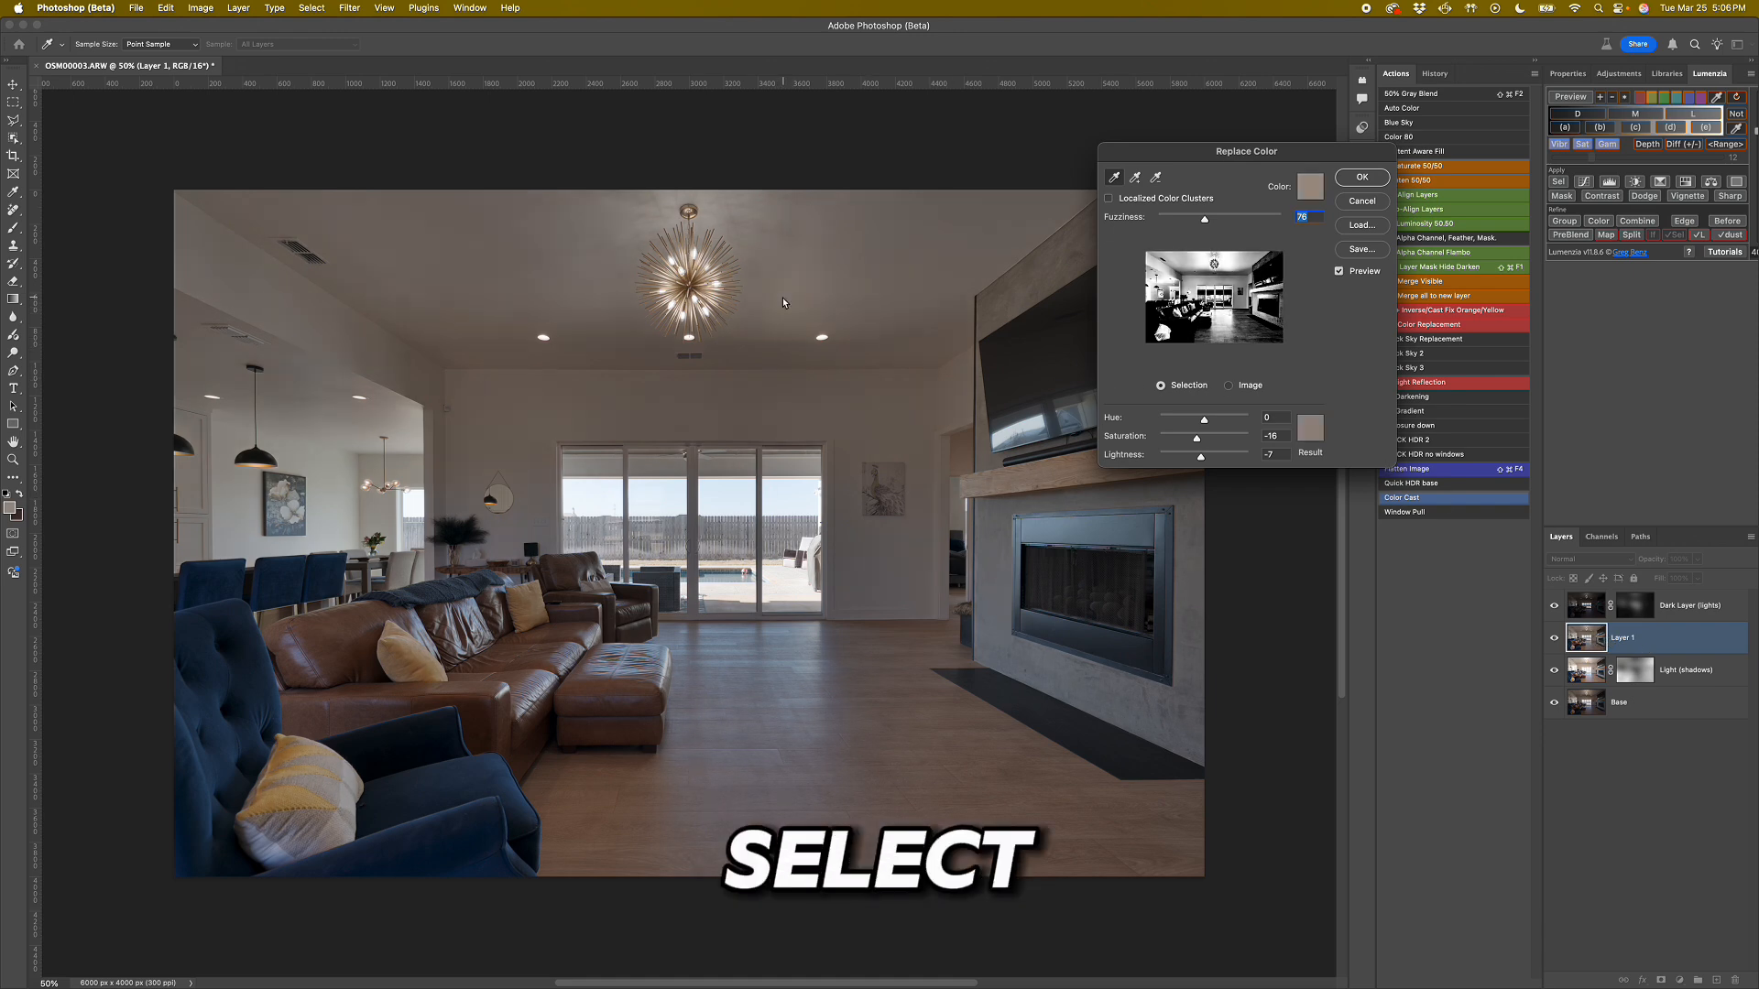
{"action": "mouse_move", "coordinate": [1197, 443]}
{"action": "left_mouse_down"}
{"action": "mouse_move", "coordinate": [1179, 446]}
{"action": "mouse_move", "coordinate": [1217, 465]}
{"action": "left_mouse_up"}
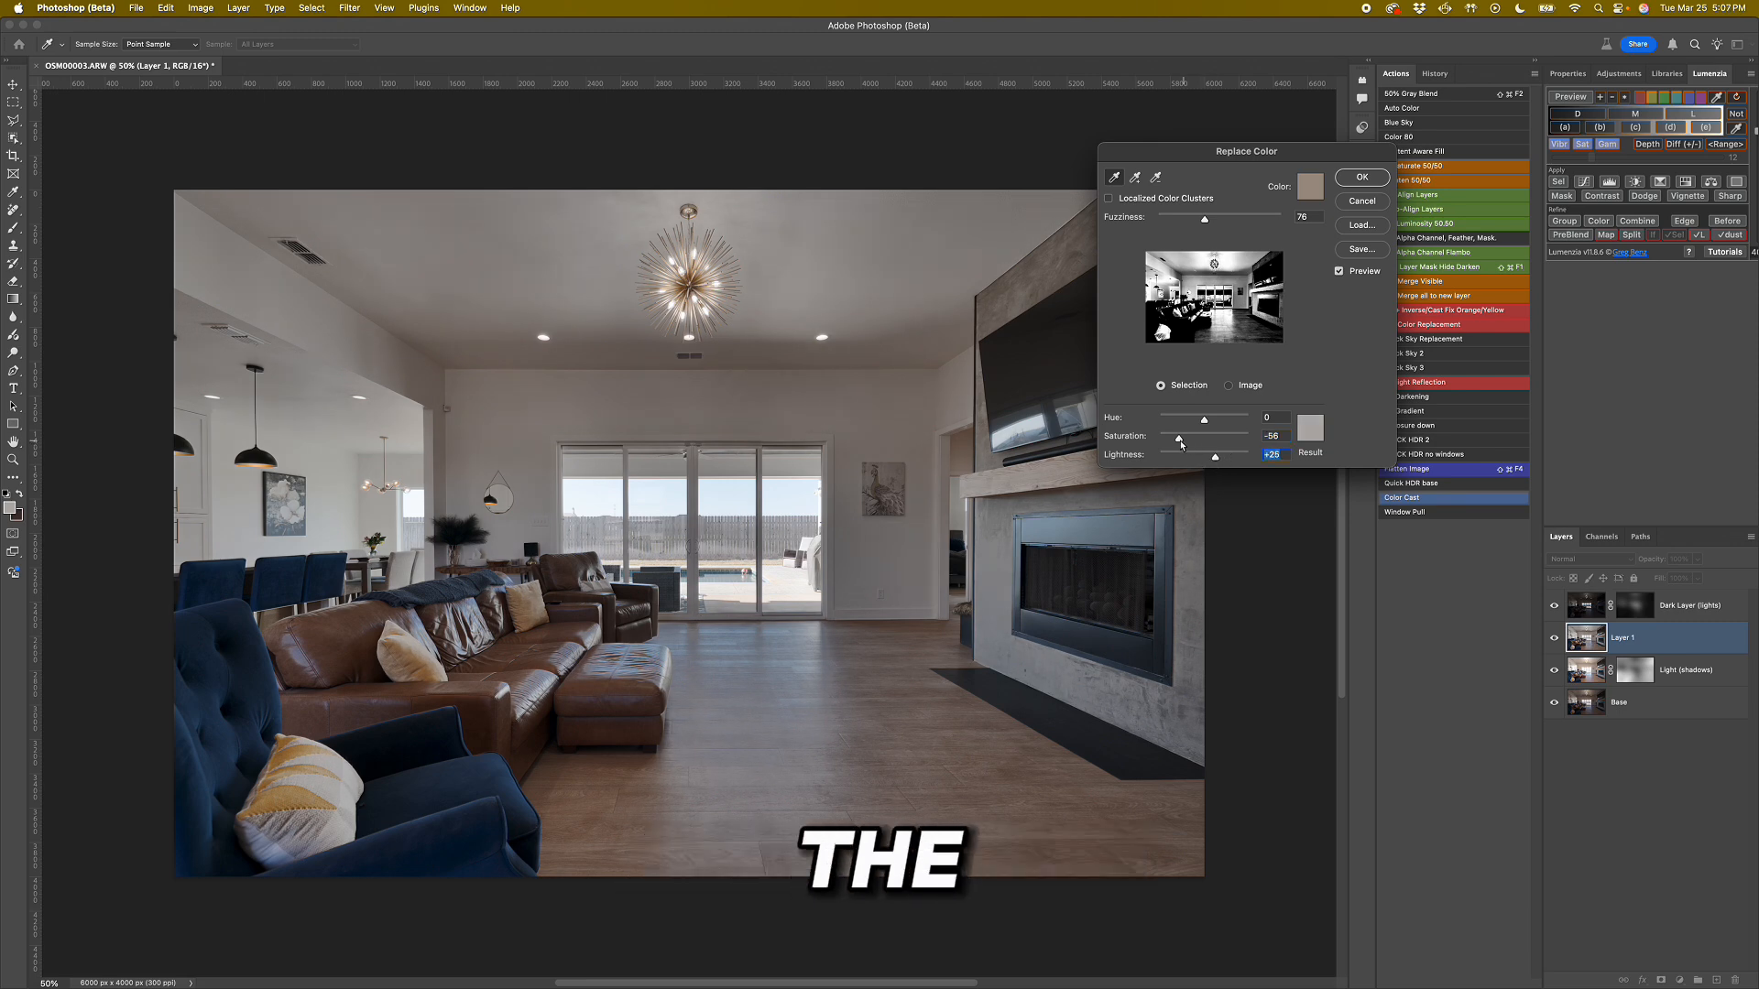
{"action": "left_click", "coordinate": [1349, 179]}
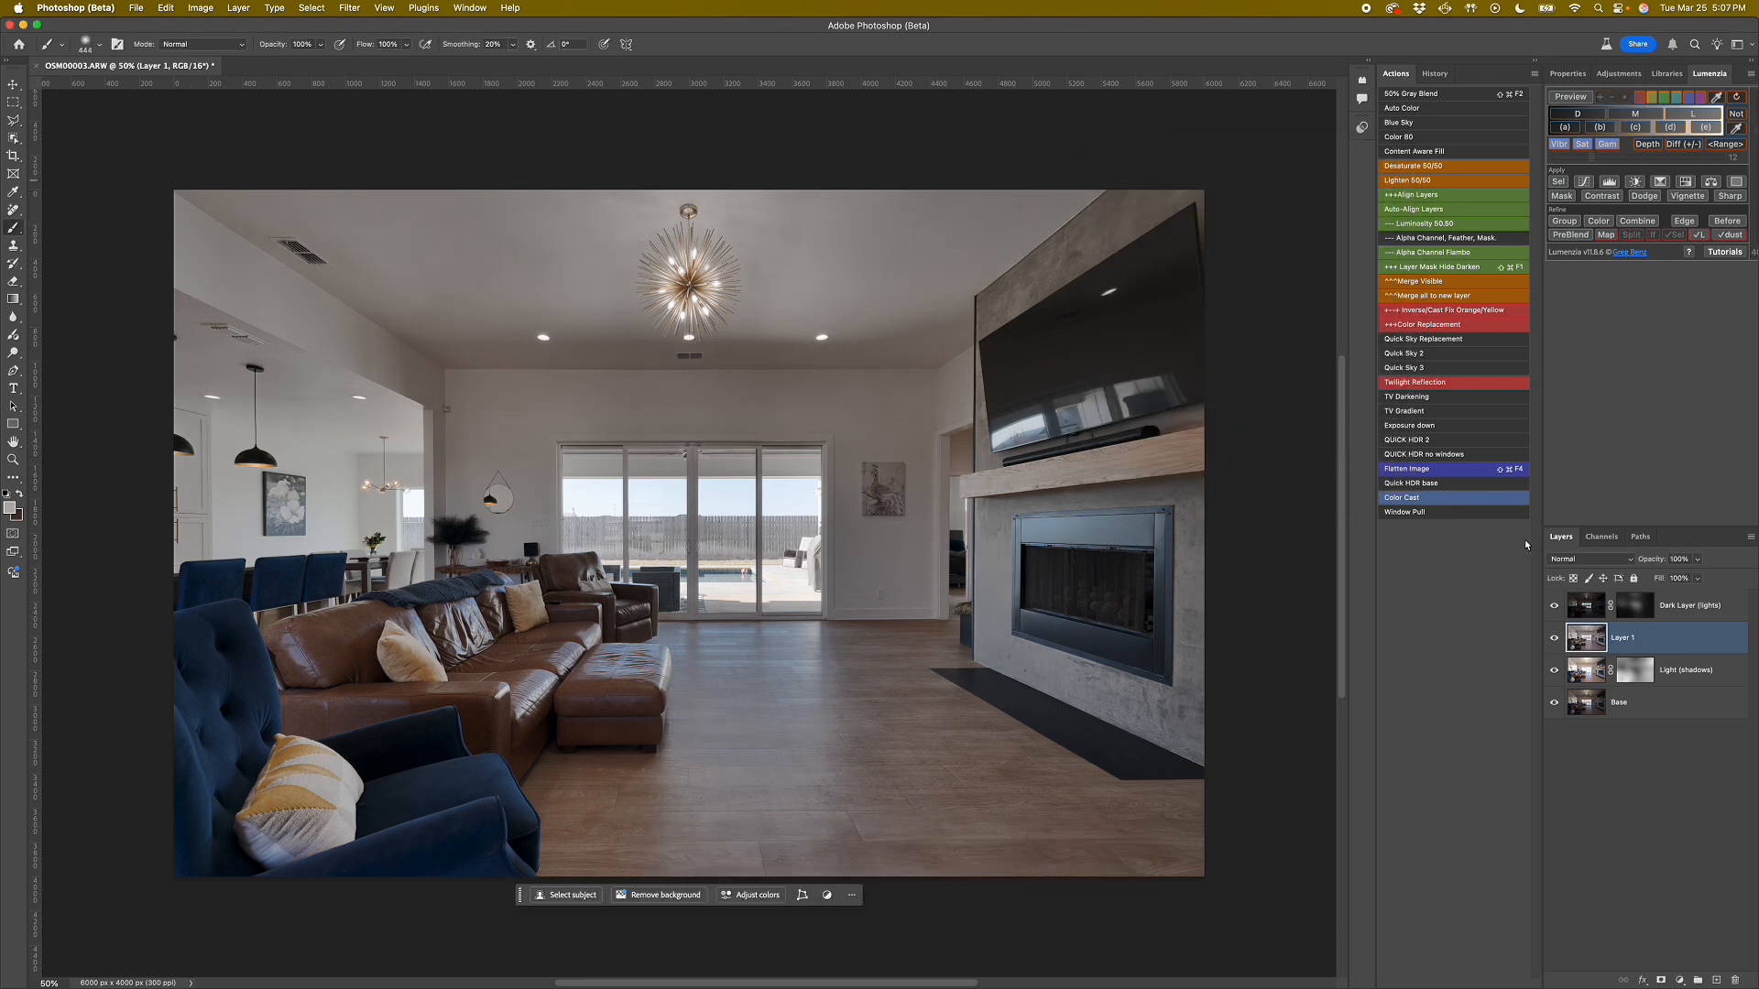
Move Layer 1 to the top of the layer stack and toggle its visibility to compare the colour-cast correction.
{"action": "mouse_move", "coordinate": [1586, 637]}
{"action": "left_mouse_down"}
{"action": "mouse_move", "coordinate": [1579, 604]}
{"action": "mouse_move", "coordinate": [1594, 611]}
{"action": "left_mouse_up"}
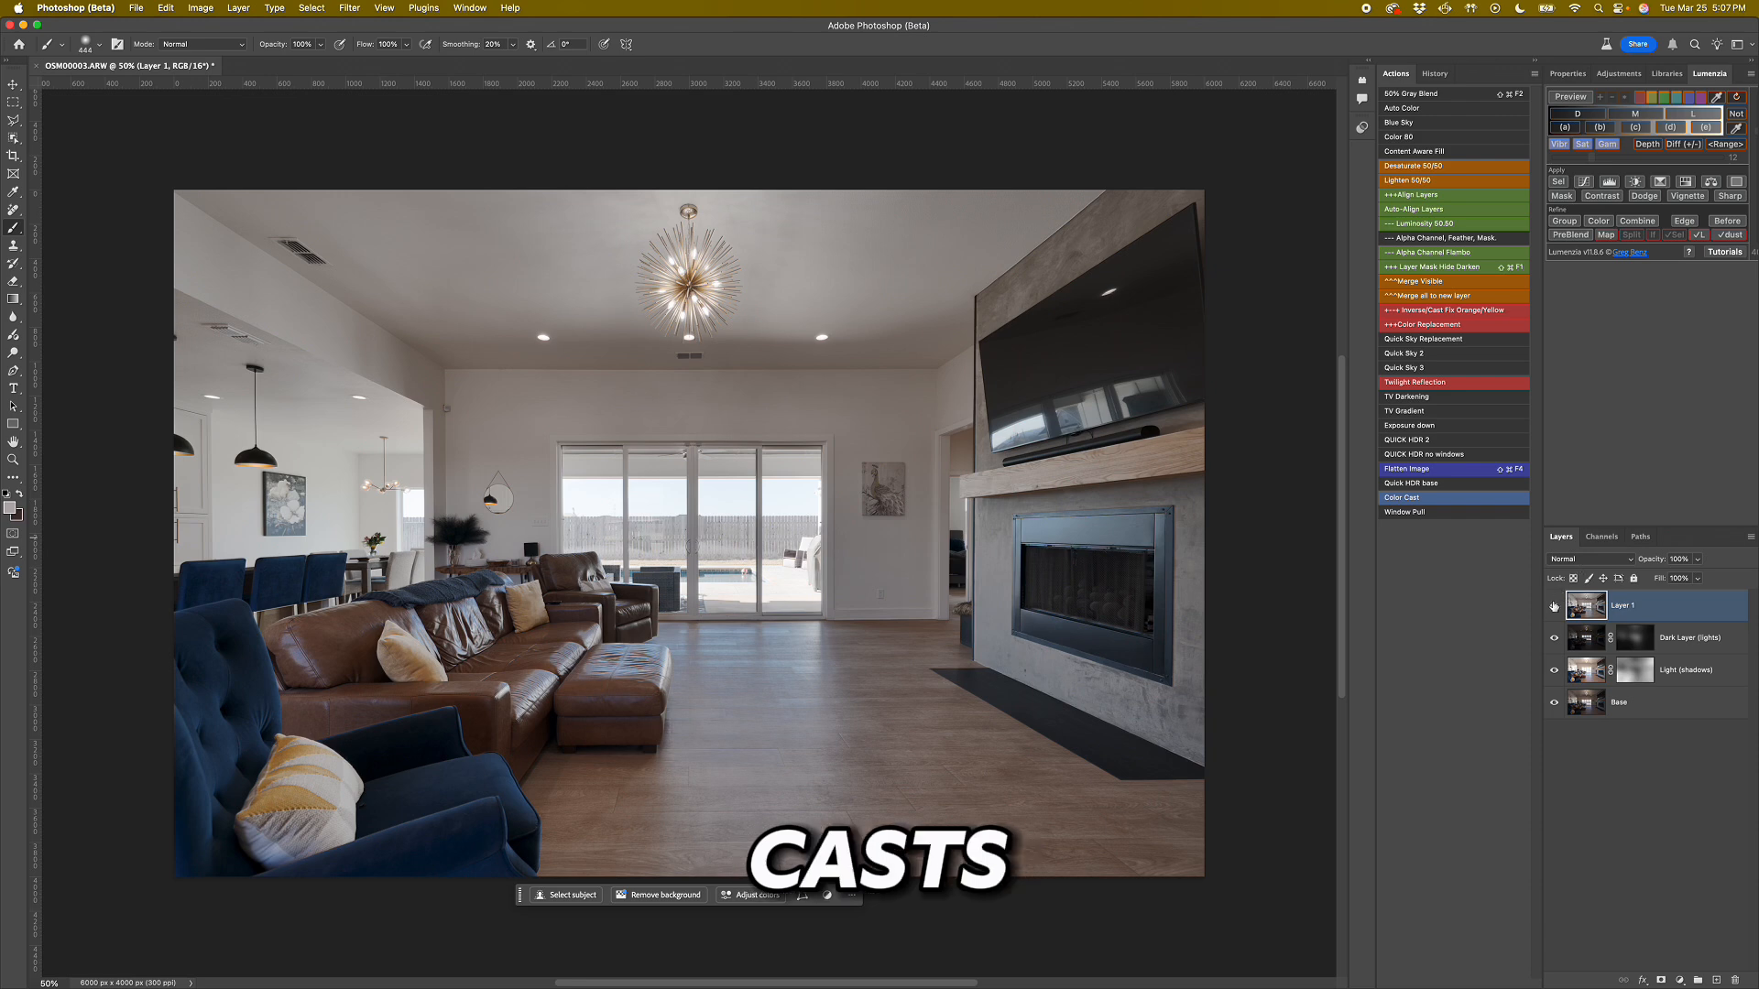
{"action": "left_click", "coordinate": [1551, 610]}
{"action": "left_click", "coordinate": [1552, 610]}
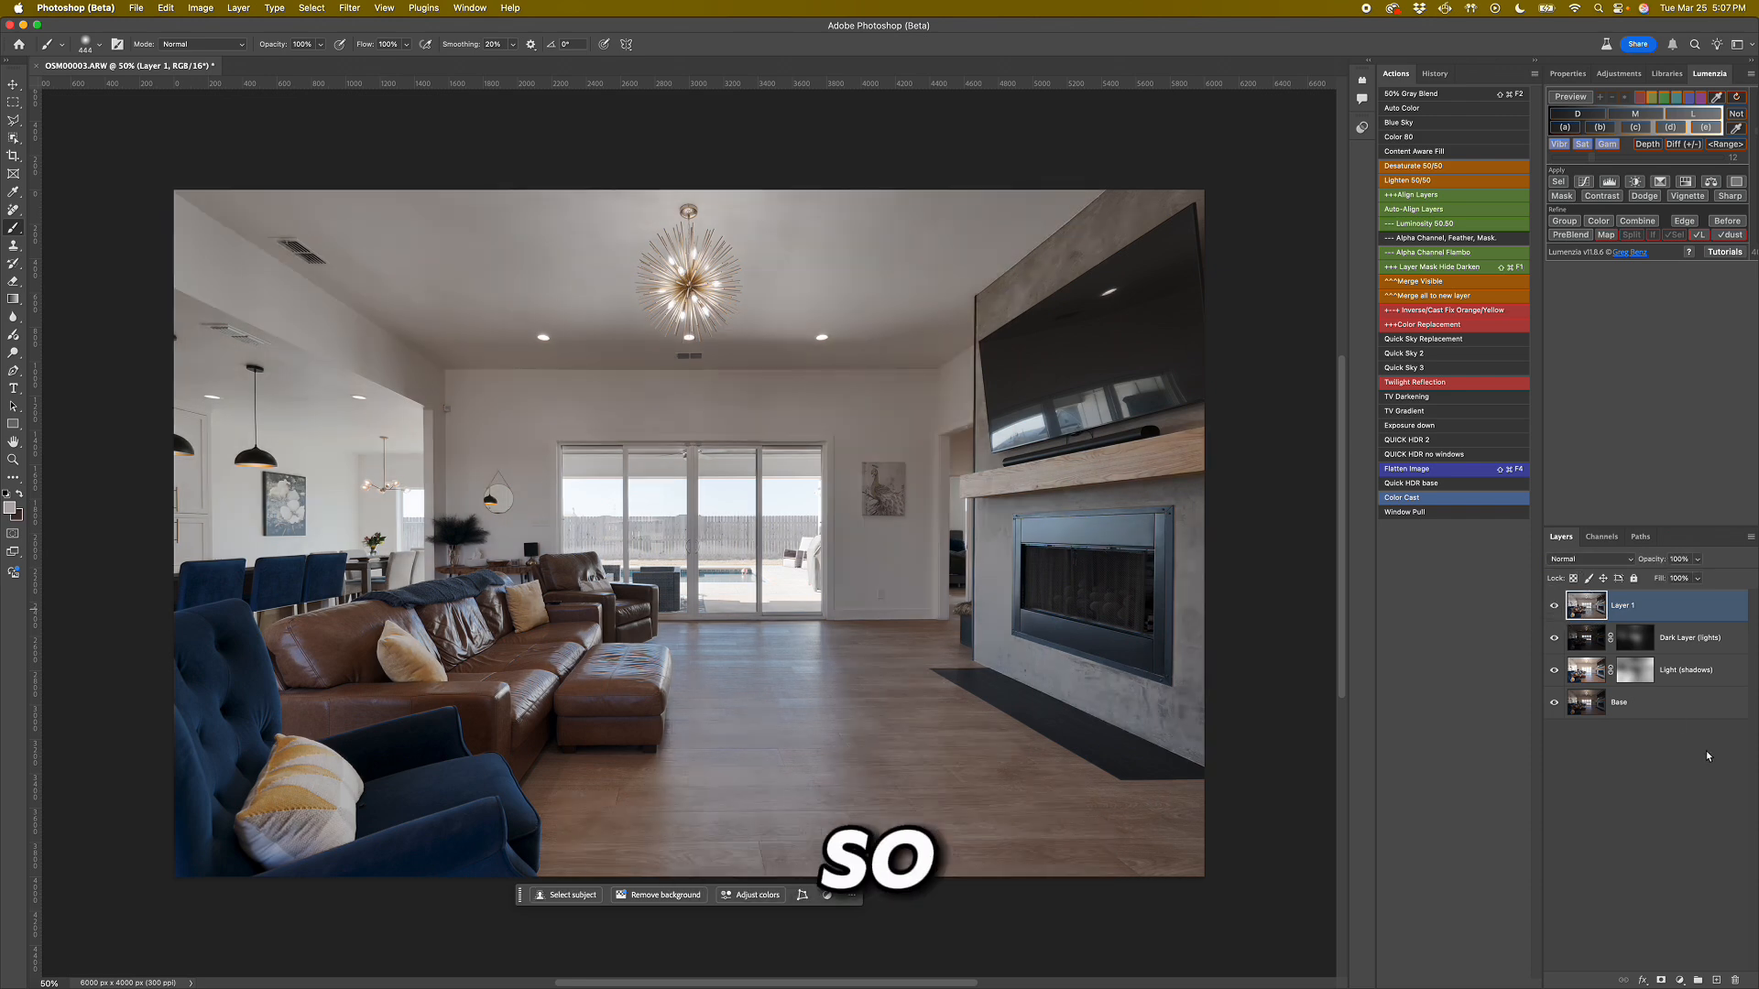
Add a layer mask to Layer 1 and paint black over the furniture and floor to hide the colour correction there.
{"action": "left_click", "coordinate": [1669, 979]}
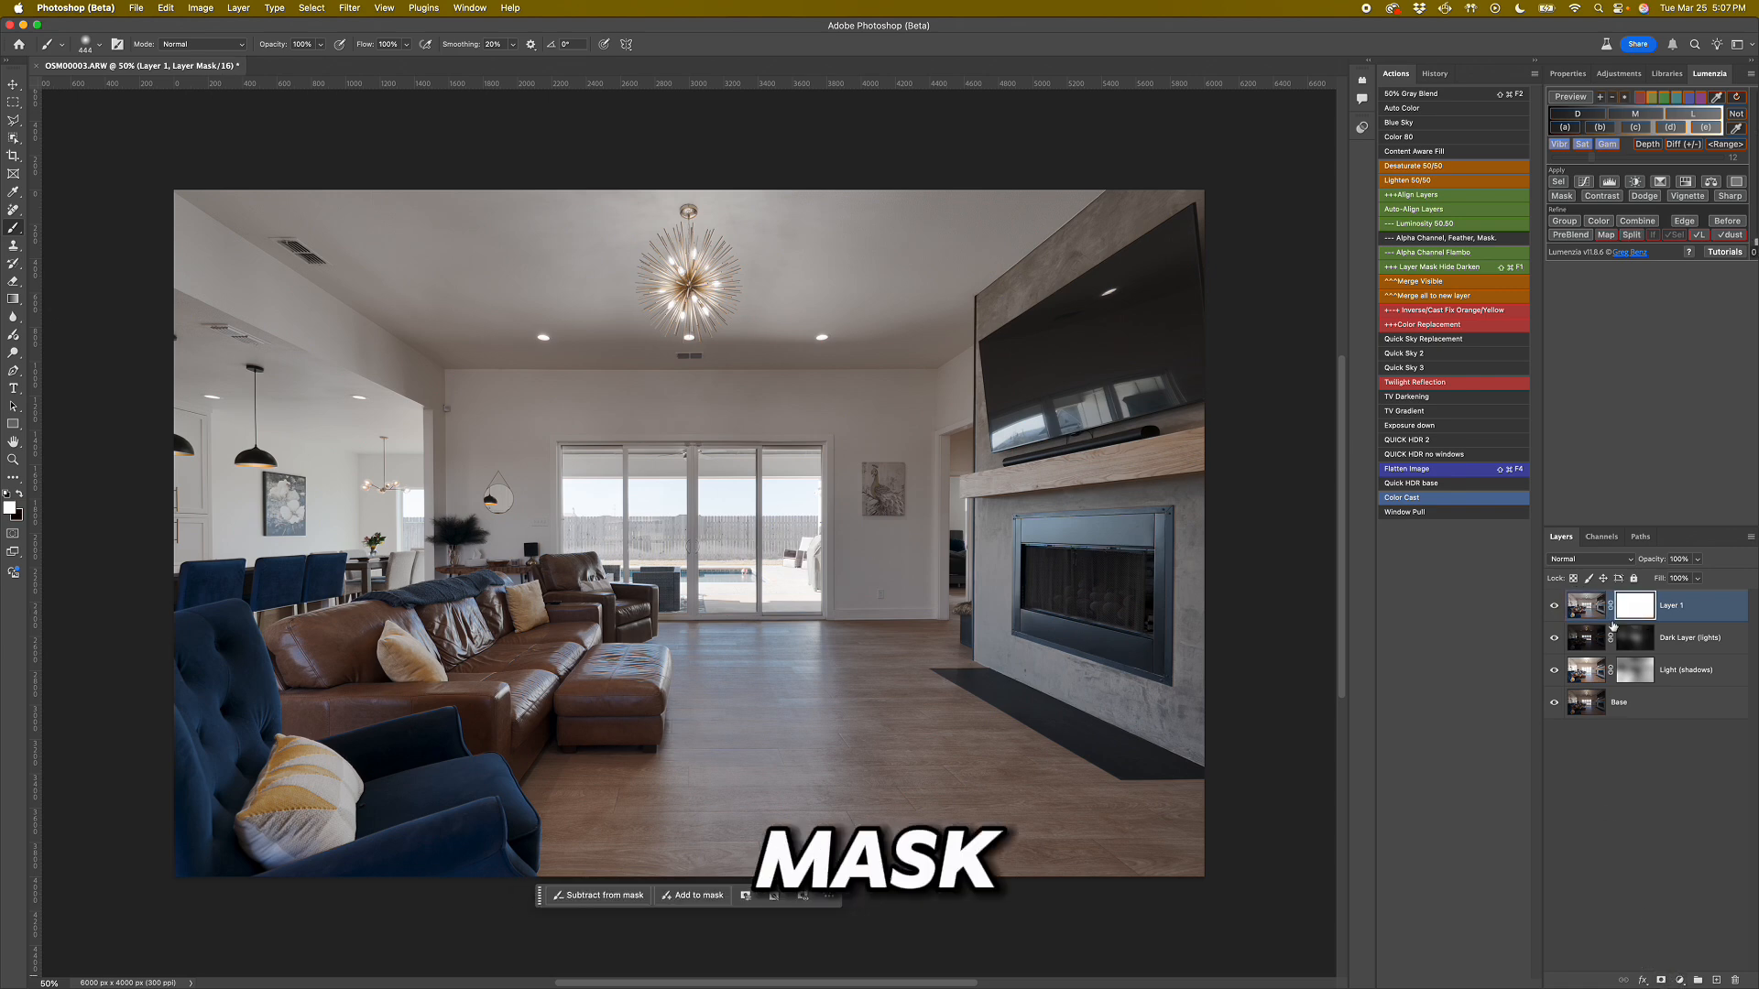
{"action": "mouse_move", "coordinate": [828, 730]}
{"action": "left_mouse_down"}
{"action": "mouse_move", "coordinate": [928, 733]}
{"action": "mouse_move", "coordinate": [1143, 685]}
{"action": "mouse_move", "coordinate": [1232, 550]}
{"action": "mouse_move", "coordinate": [1199, 493]}
{"action": "mouse_move", "coordinate": [1115, 487]}
{"action": "mouse_move", "coordinate": [1021, 513]}
{"action": "mouse_move", "coordinate": [1041, 533]}
{"action": "mouse_move", "coordinate": [1058, 658]}
{"action": "mouse_move", "coordinate": [1217, 746]}
{"action": "mouse_move", "coordinate": [717, 805]}
{"action": "mouse_move", "coordinate": [638, 773]}
{"action": "mouse_move", "coordinate": [553, 690]}
{"action": "mouse_move", "coordinate": [537, 645]}
{"action": "mouse_move", "coordinate": [447, 682]}
{"action": "mouse_move", "coordinate": [189, 685]}
{"action": "mouse_move", "coordinate": [169, 803]}
{"action": "mouse_move", "coordinate": [517, 852]}
{"action": "mouse_move", "coordinate": [506, 767]}
{"action": "mouse_move", "coordinate": [559, 627]}
{"action": "mouse_move", "coordinate": [575, 632]}
{"action": "mouse_move", "coordinate": [556, 649]}
{"action": "mouse_move", "coordinate": [748, 793]}
{"action": "left_mouse_up"}
{"action": "key", "text": "x"}
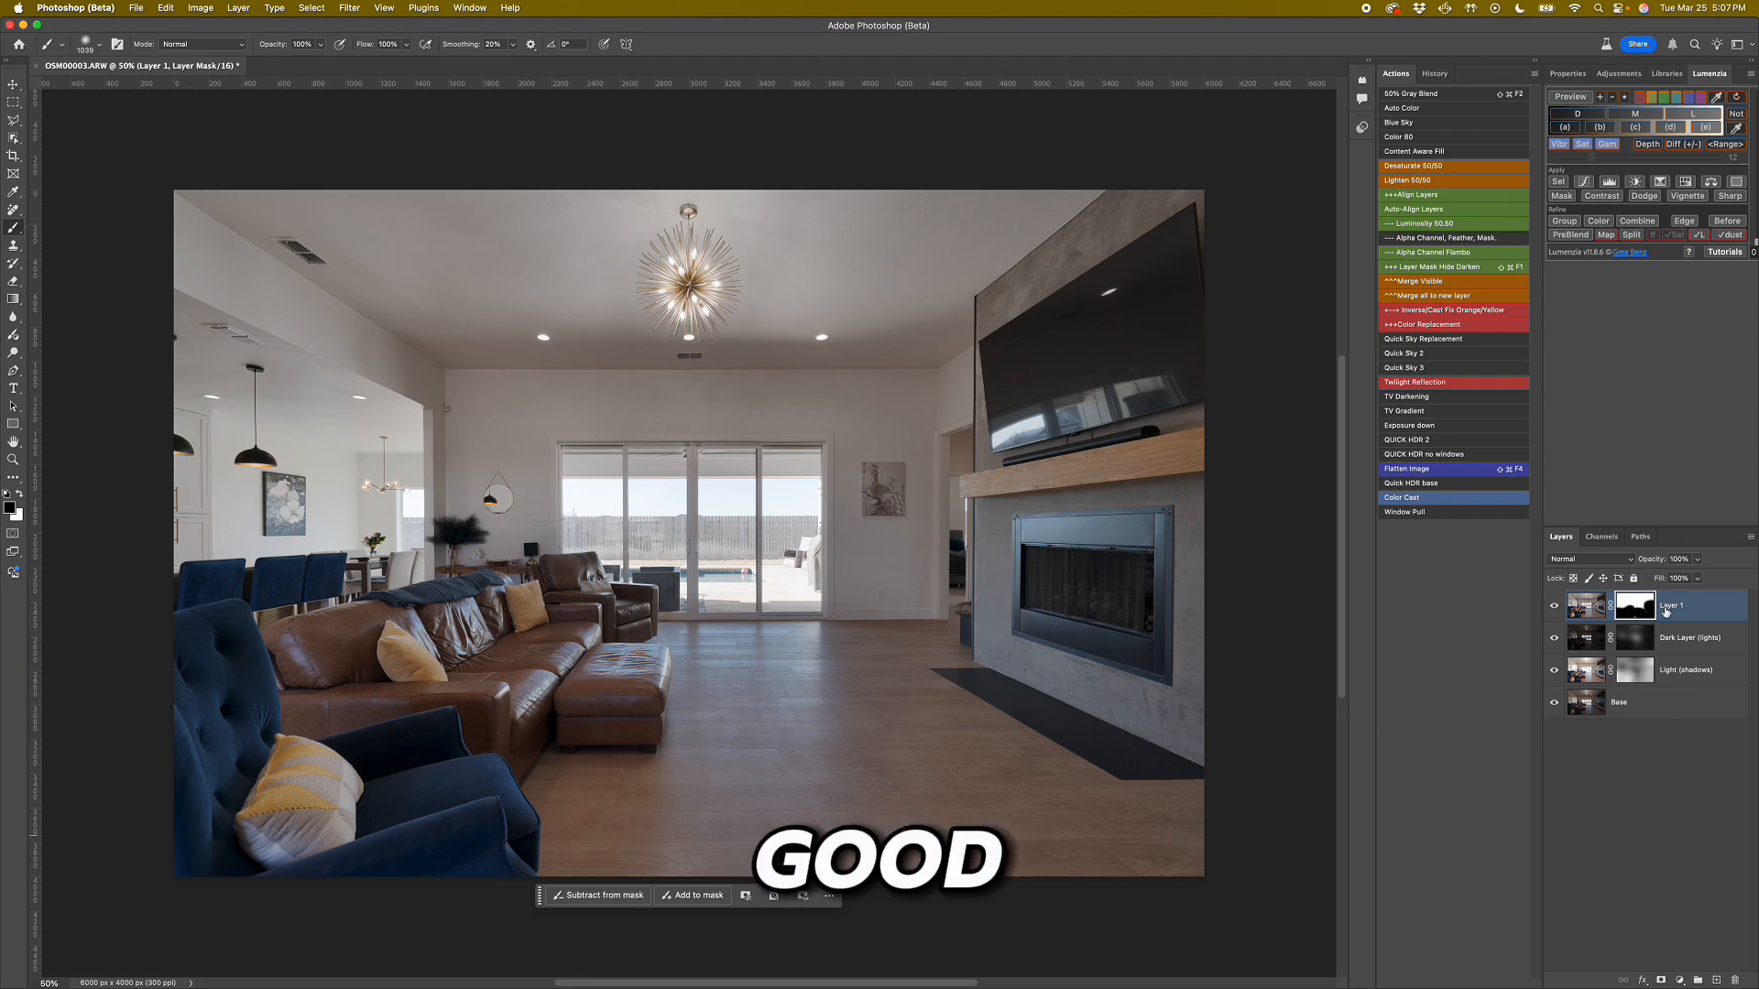
Duplicate the Dark Layer (lights) layer, move the copy to the top of the stack and delete its mask.
{"action": "left_click", "coordinate": [1596, 640]}
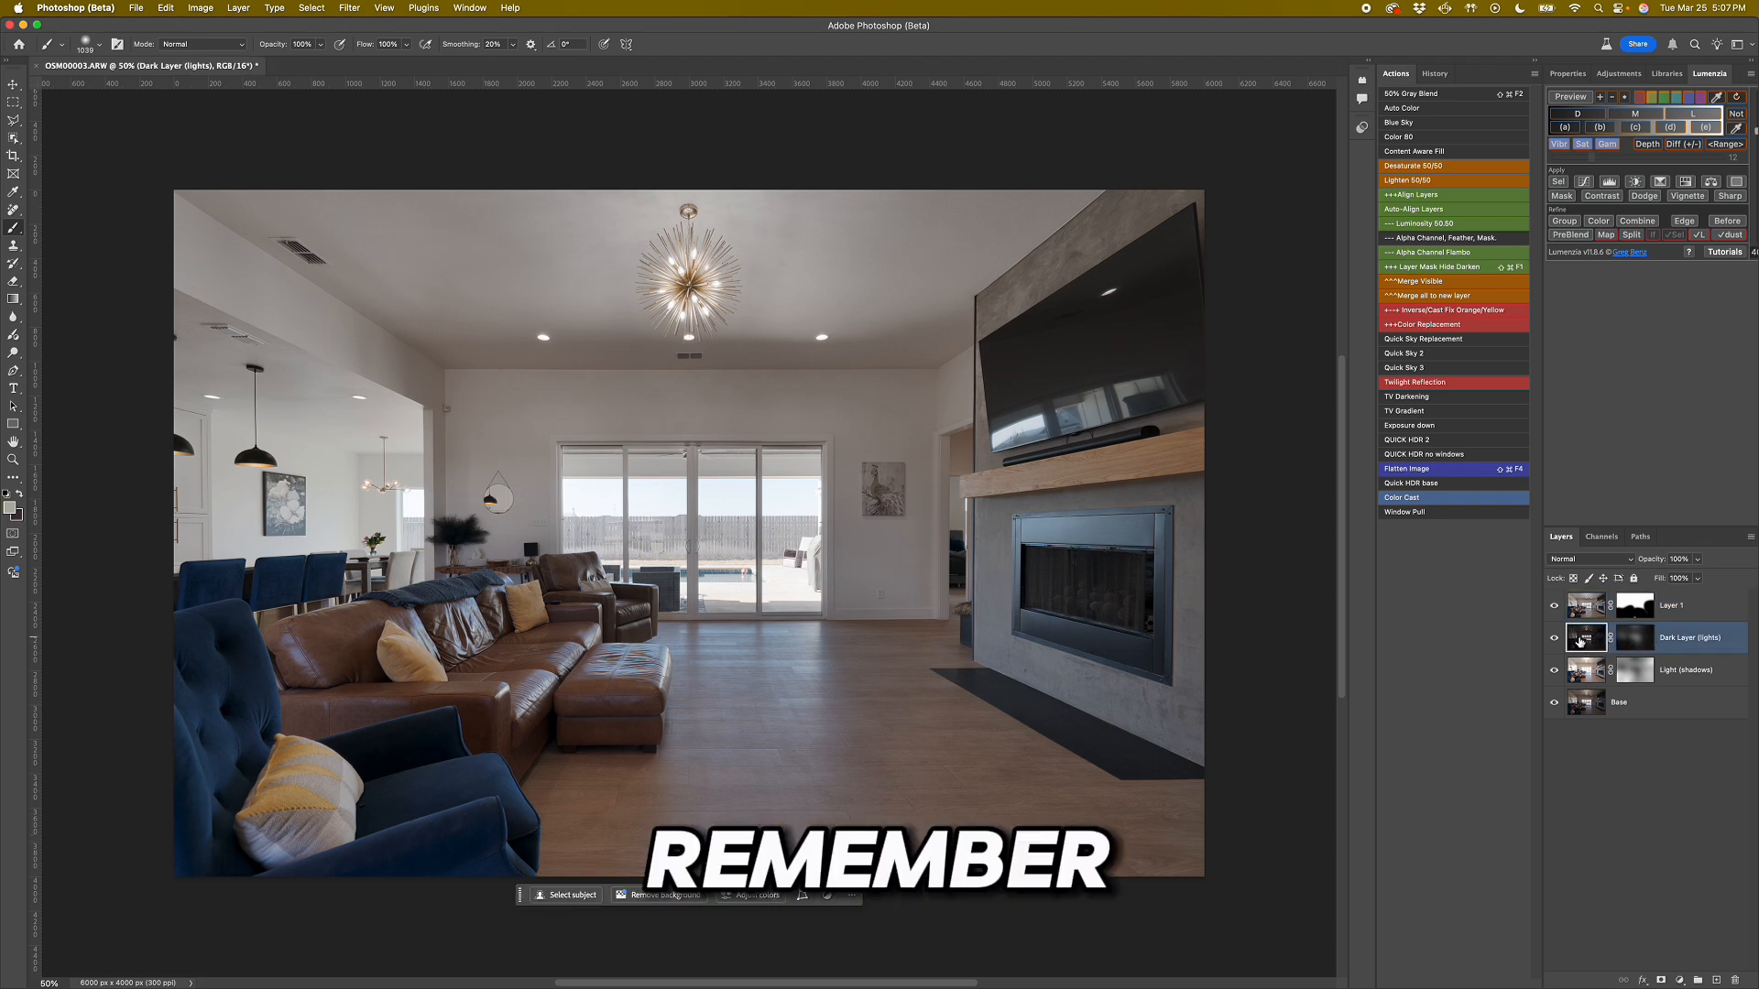
{"action": "key", "text": "super+j"}
{"action": "left_click_drag", "start_coordinate": [1584, 643], "coordinate": [1592, 612]}
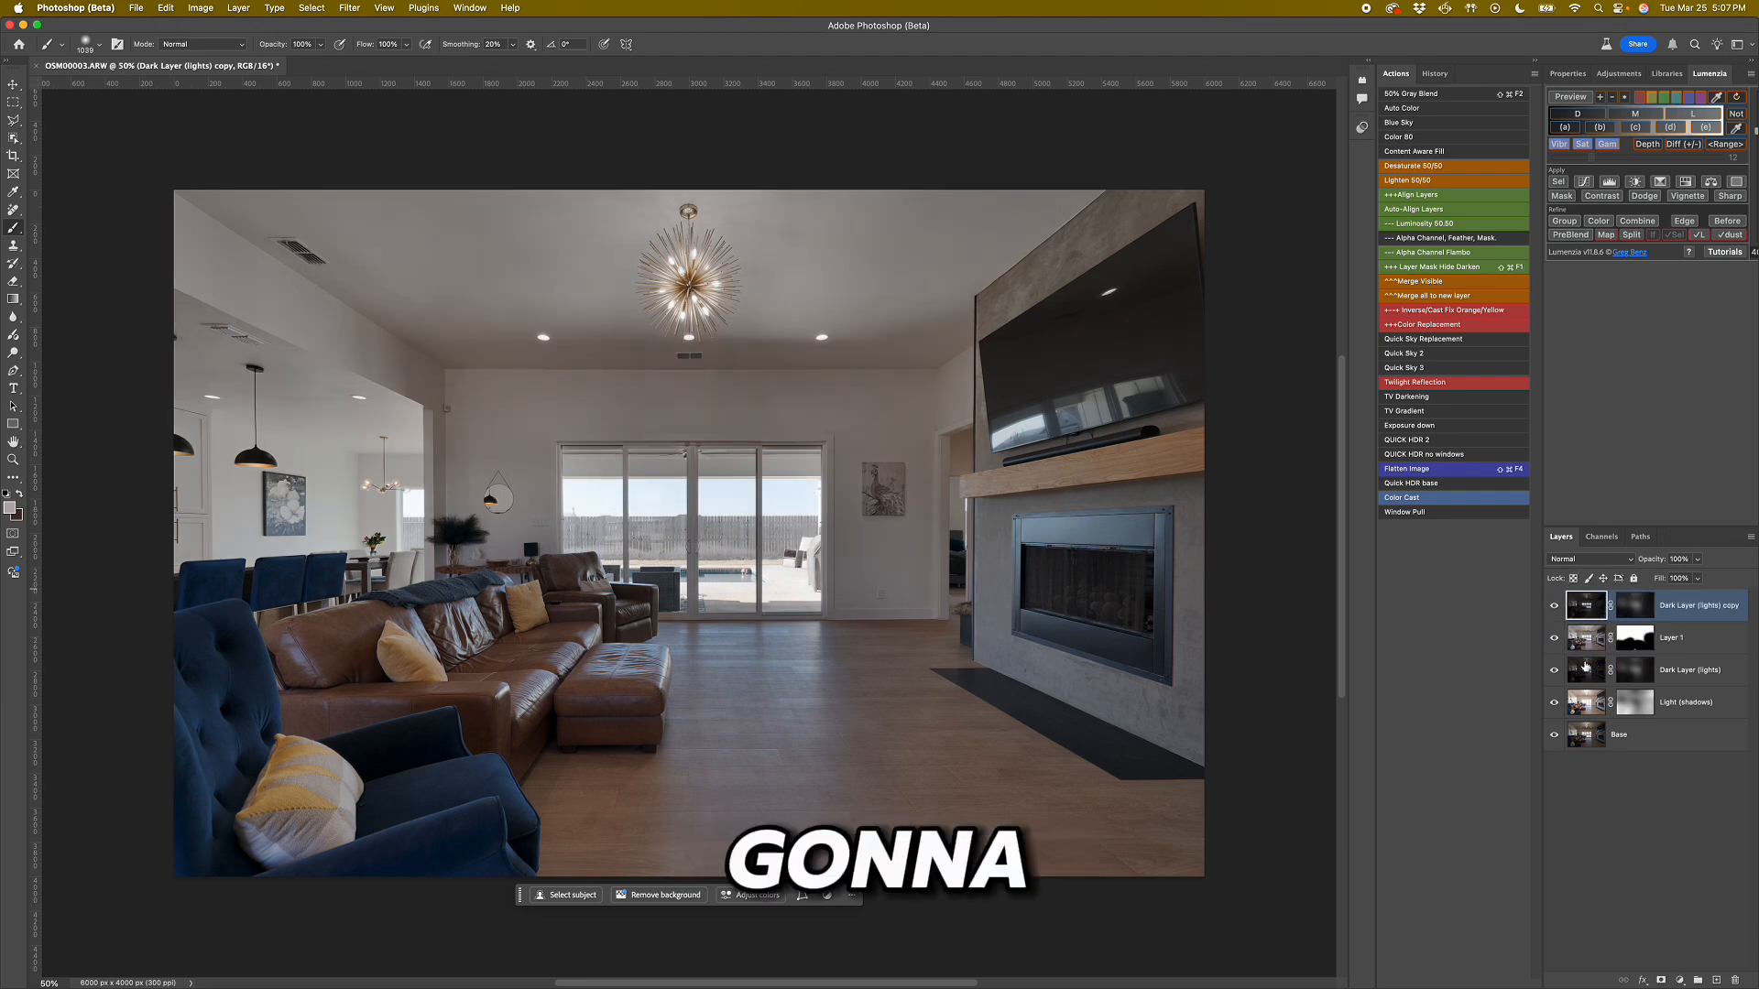
{"action": "right_click", "coordinate": [1644, 617]}
{"action": "left_click", "coordinate": [1605, 632]}
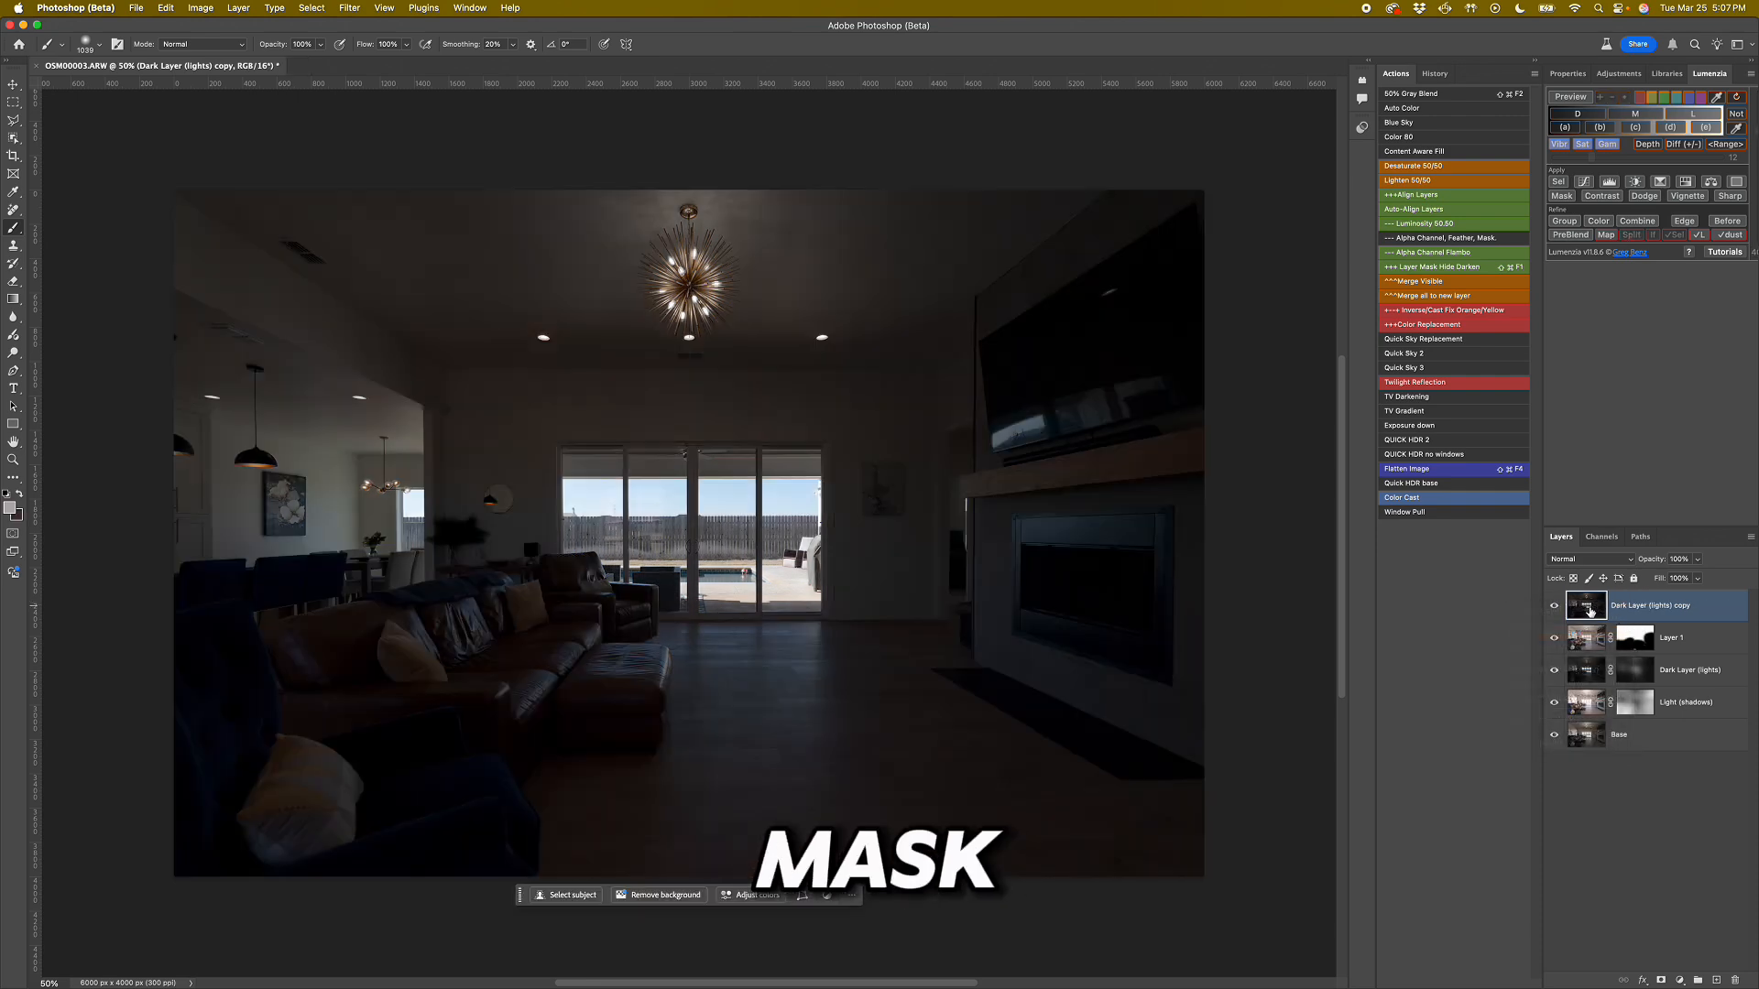
Add a Lumenzia Curves adjustment above the Dark Layer (lights) copy and clip it to that layer.
{"action": "left_click", "coordinate": [1584, 183]}
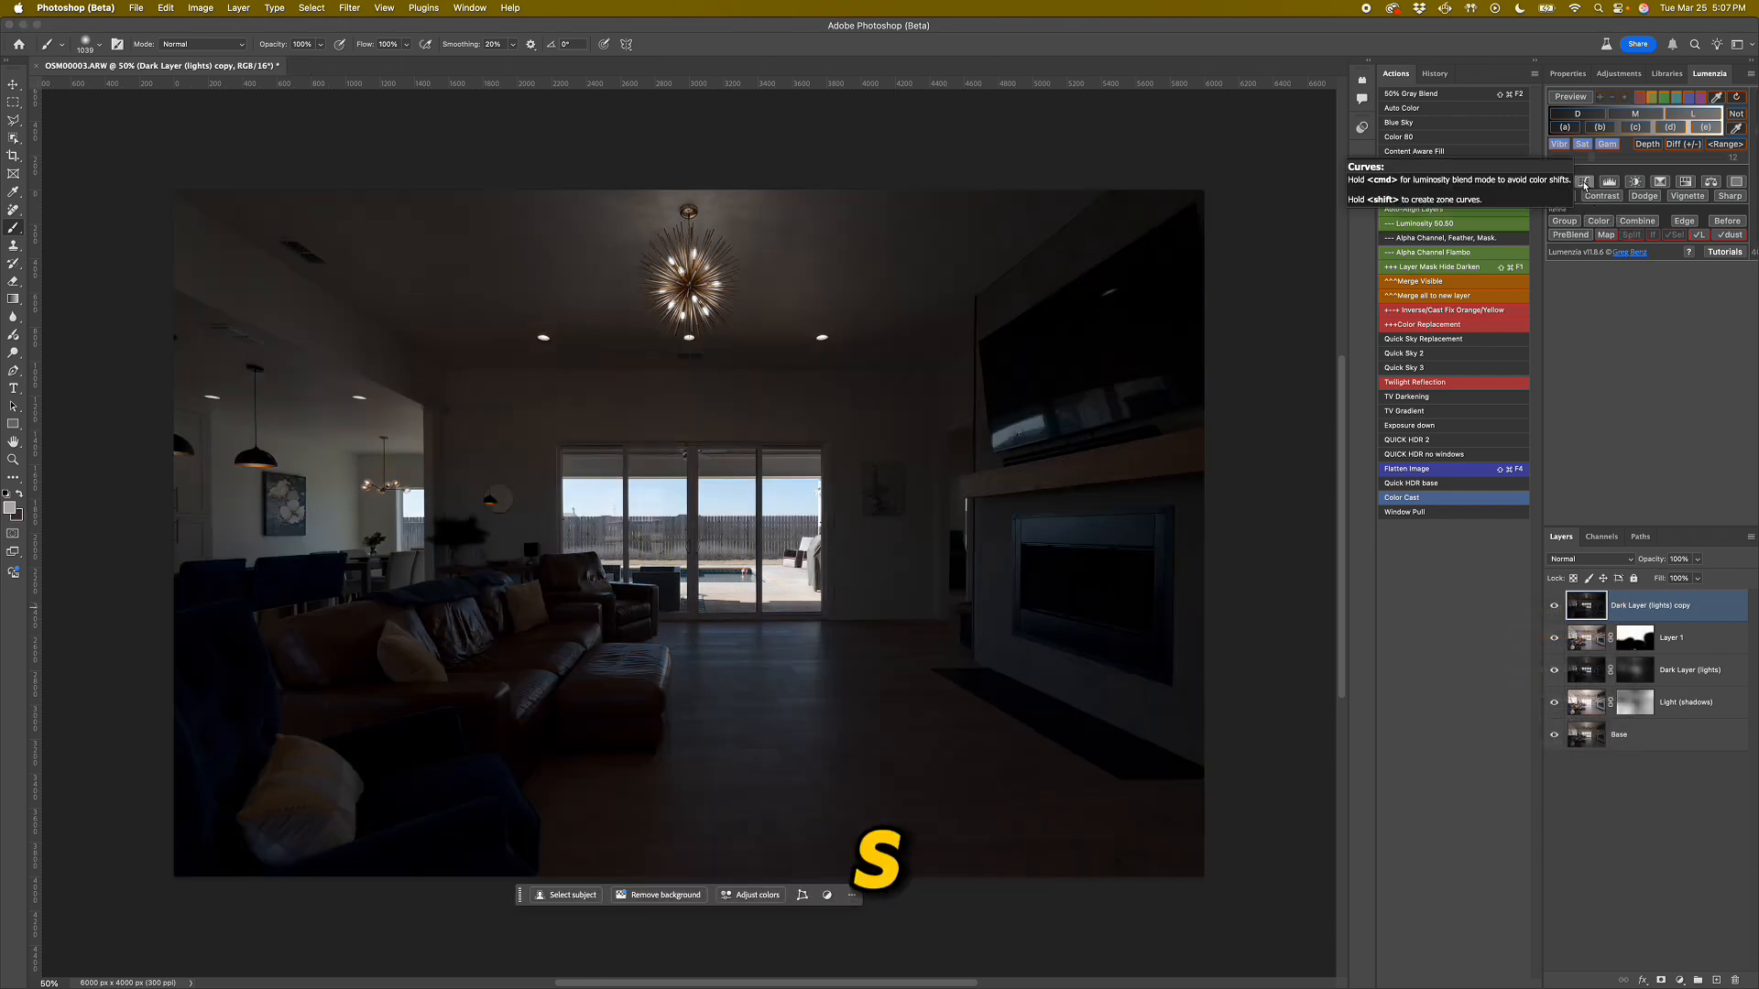
{"action": "left_click_drag", "start_coordinate": [1636, 619], "coordinate": [1621, 618]}
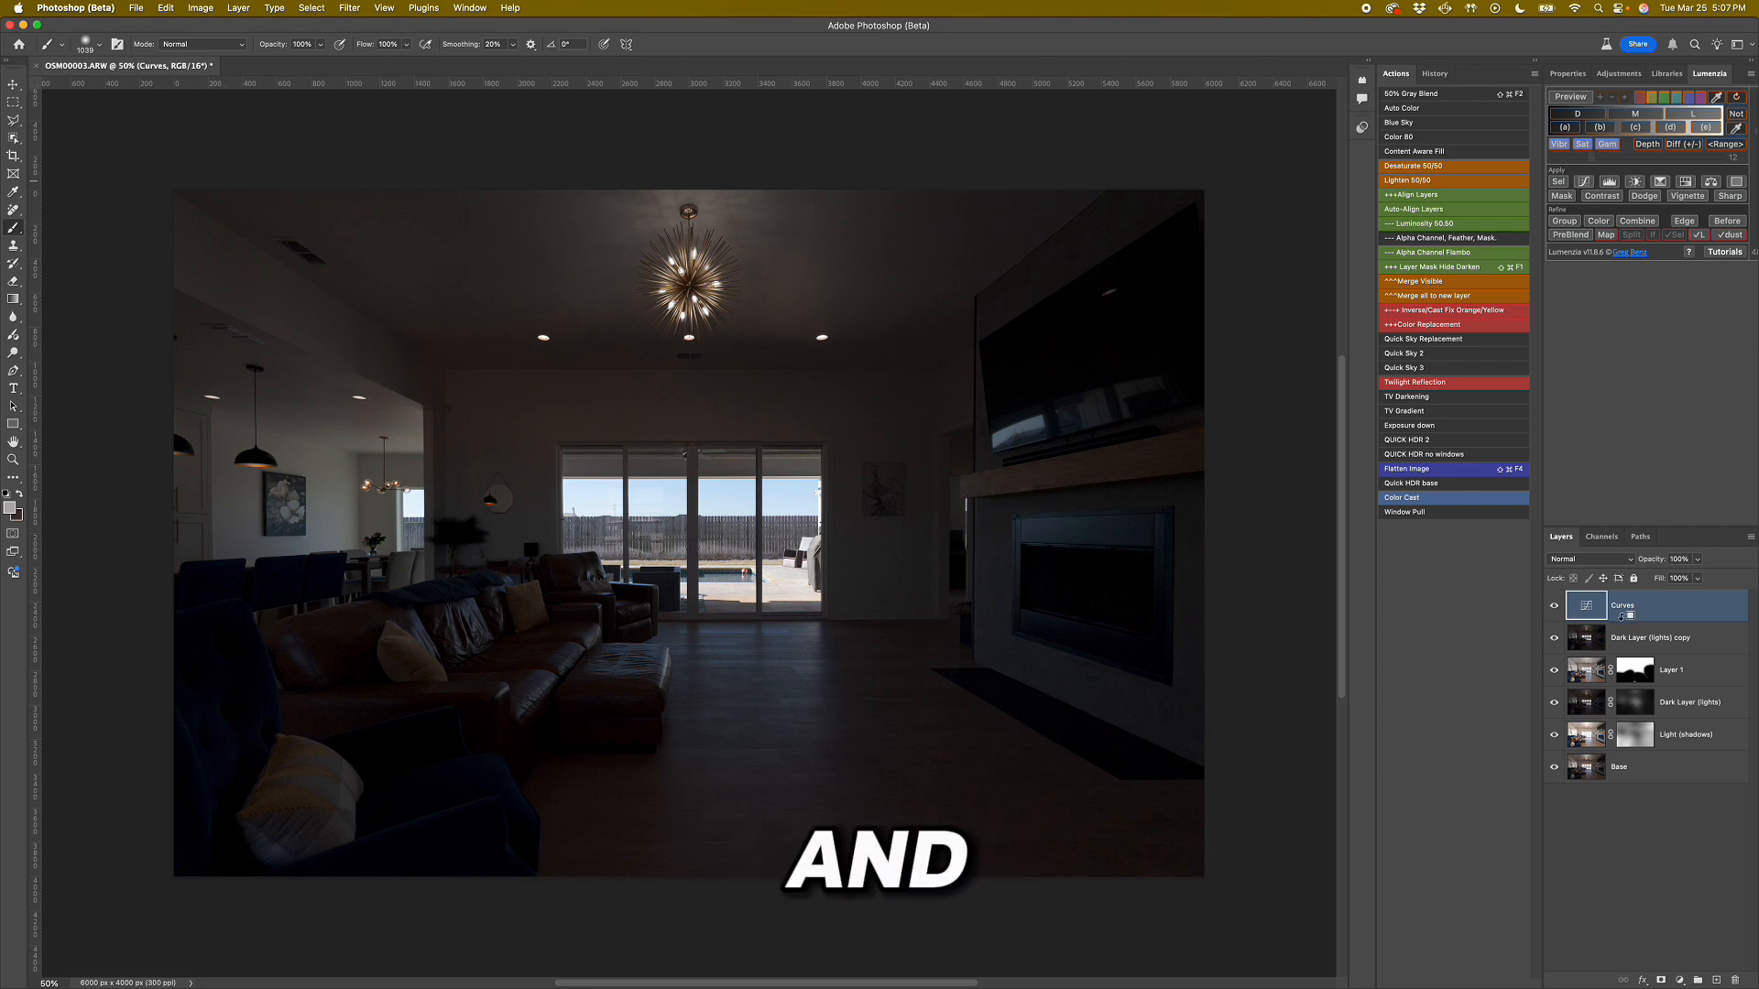
{"action": "left_click", "coordinate": [1627, 622], "text": "alt"}
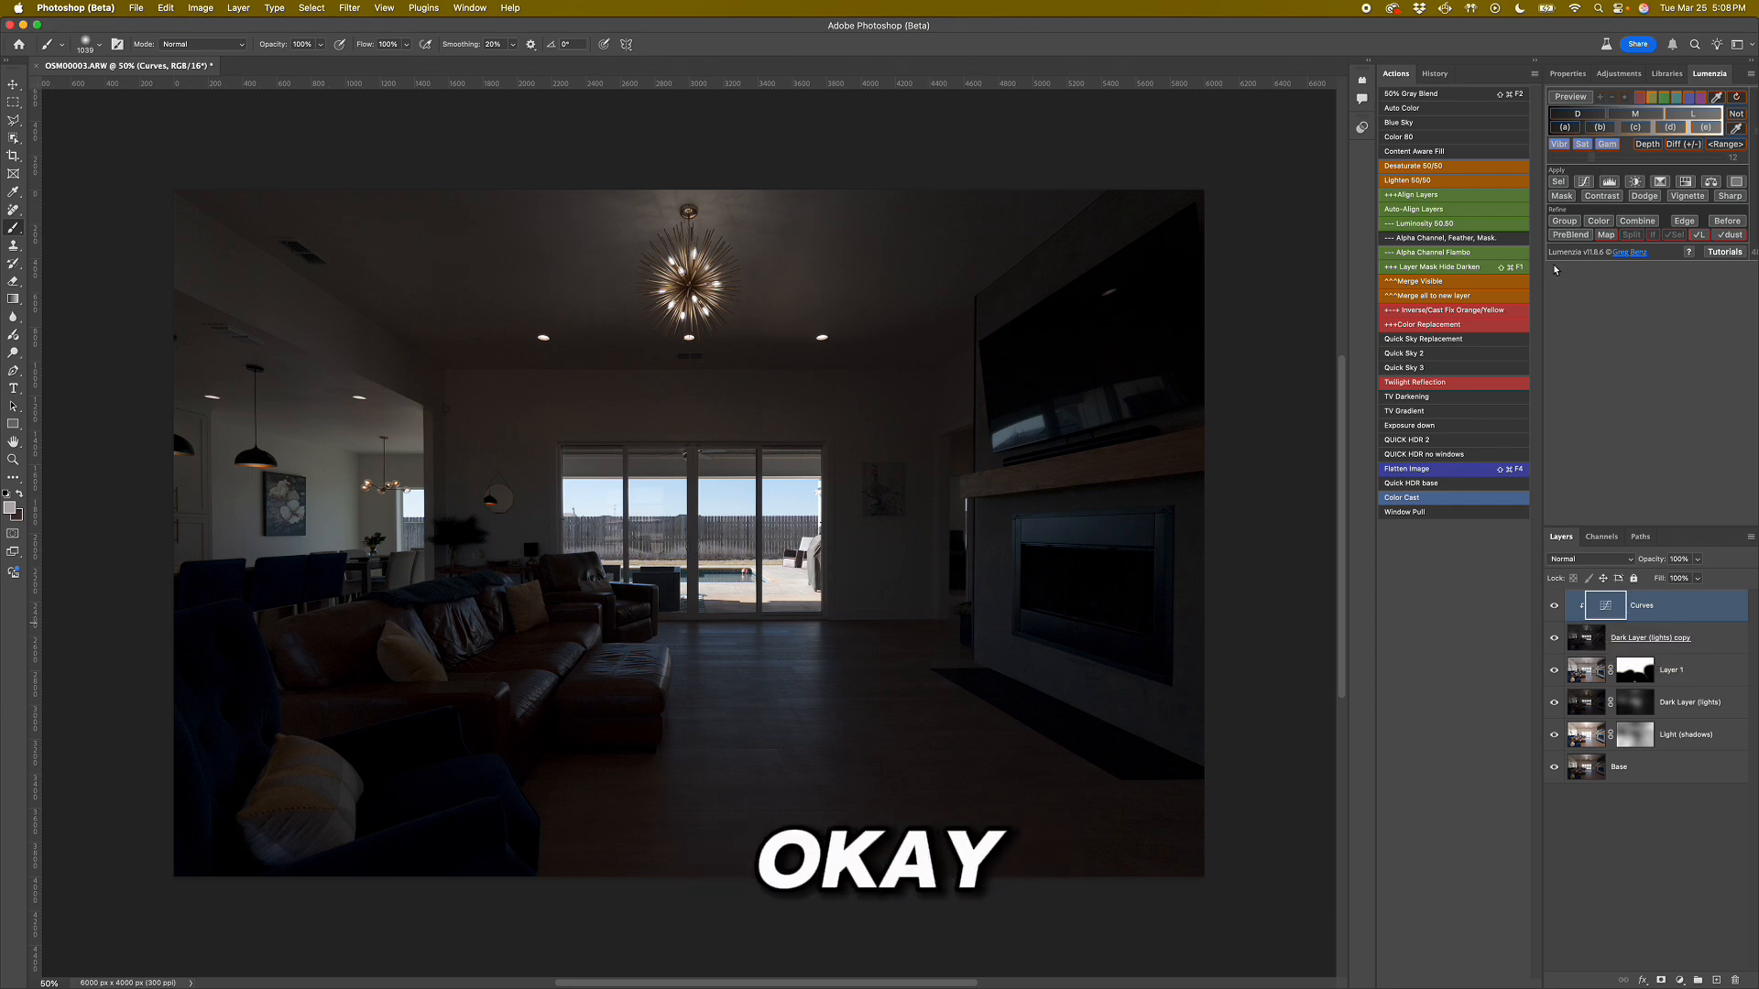
{"action": "left_click", "coordinate": [1589, 641]}
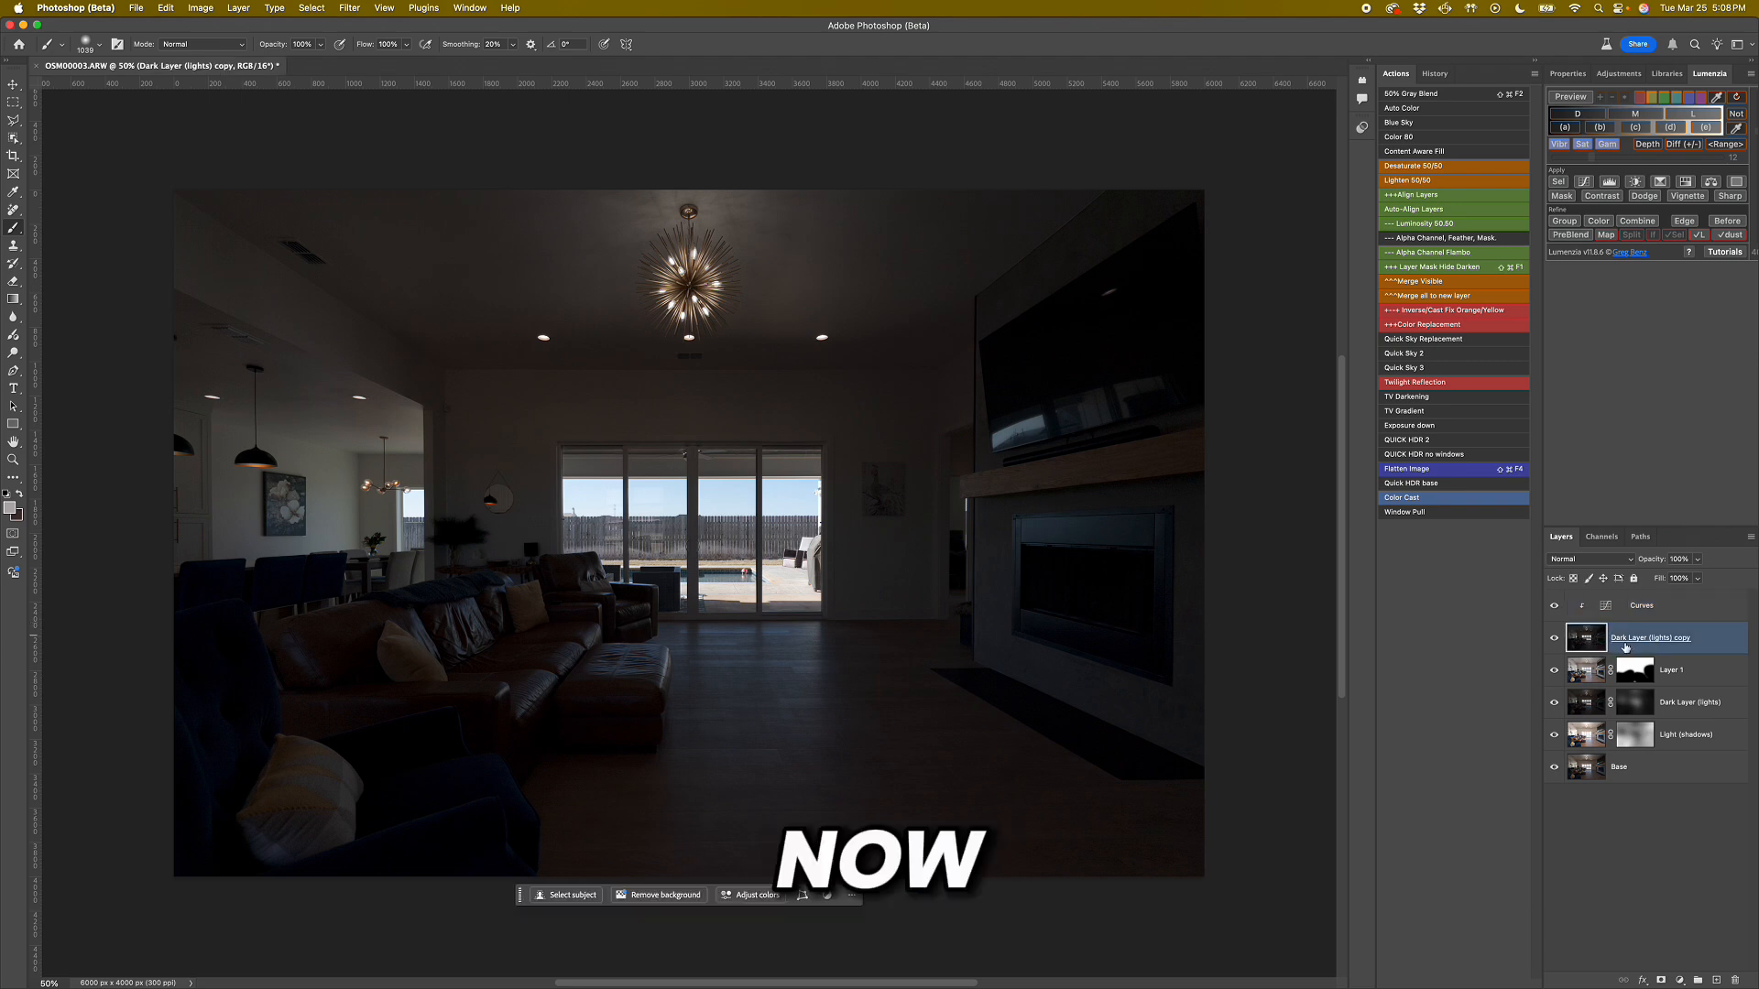
{"action": "left_click", "coordinate": [1585, 183]}
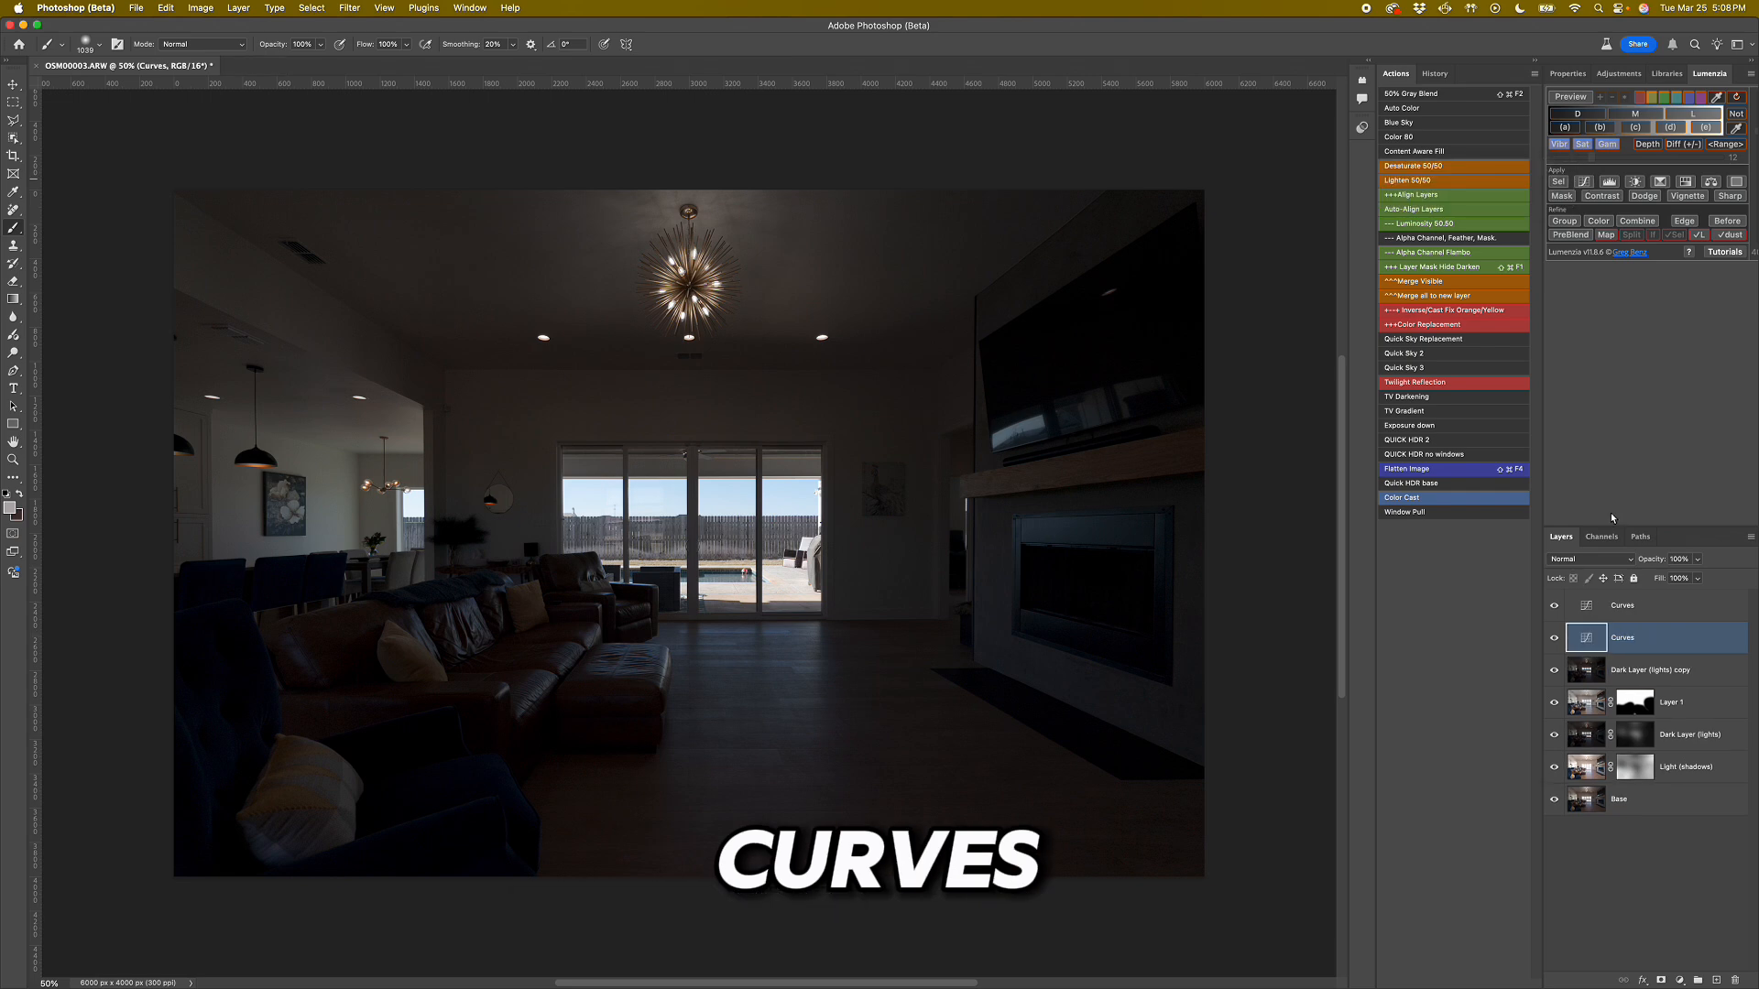
{"action": "key", "text": "super+z"}
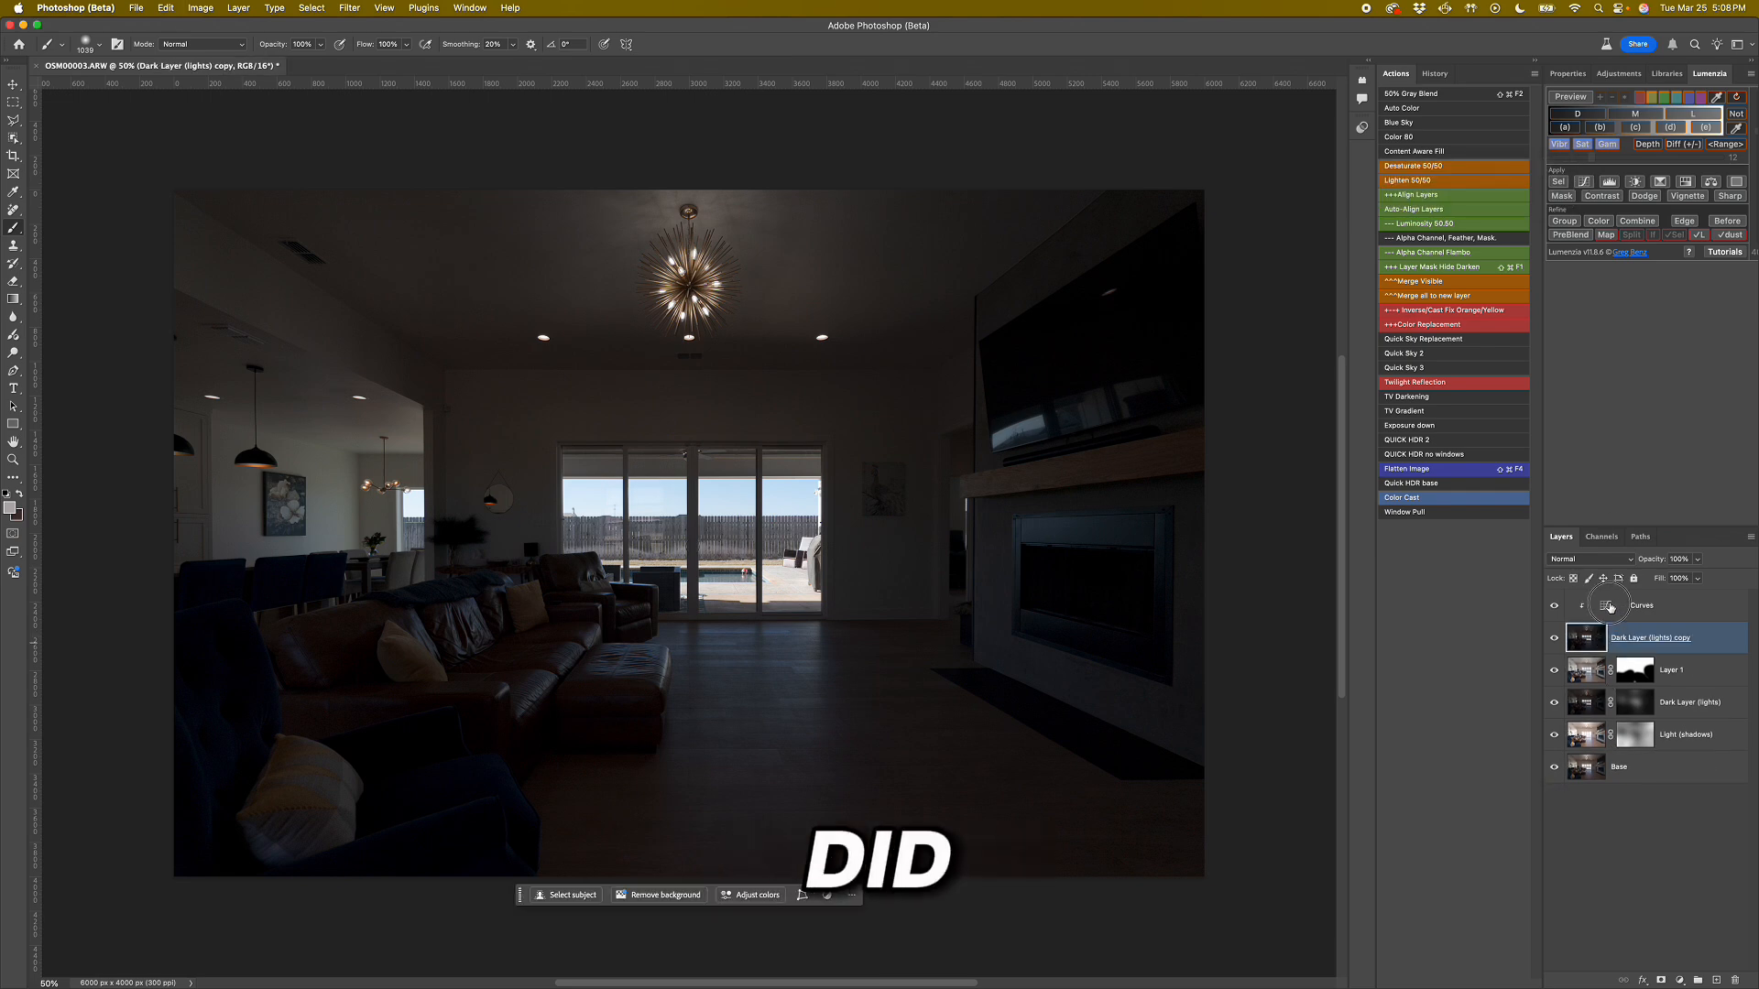
Darken the clipped Curves adjustment by lowering the midtone point near input 139, and raise the black point to output 17.
{"action": "double_click", "coordinate": [1610, 606]}
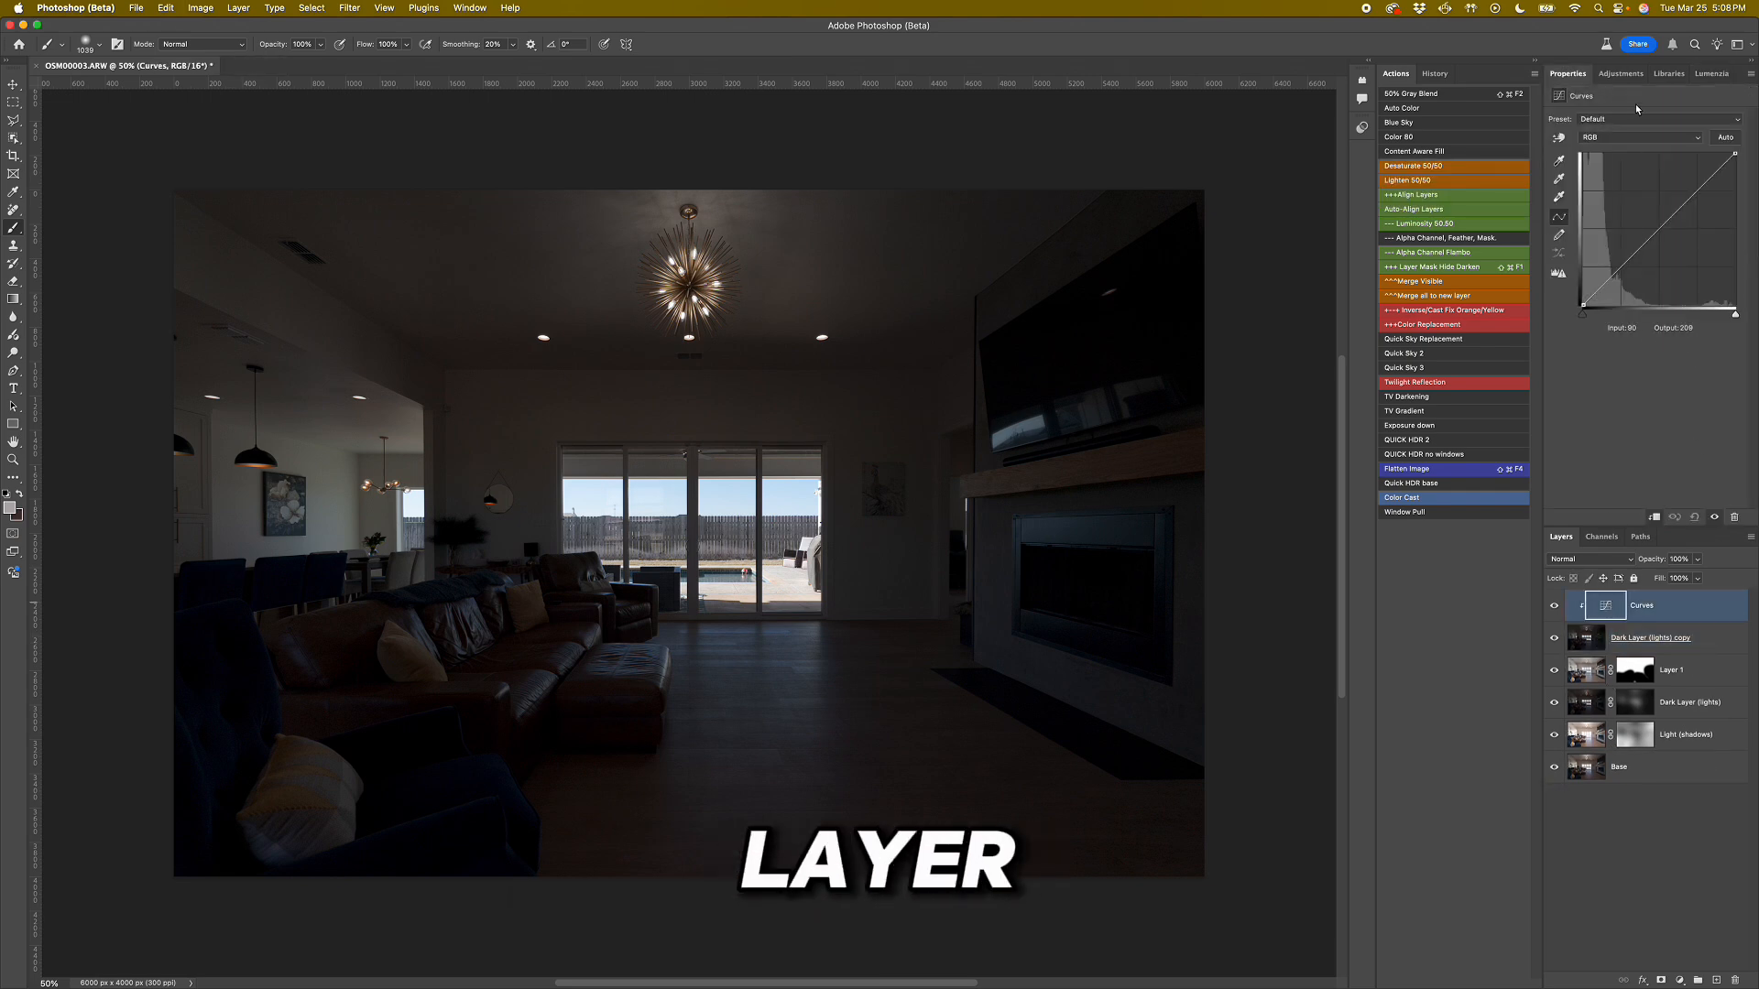
{"action": "left_click", "coordinate": [1732, 140]}
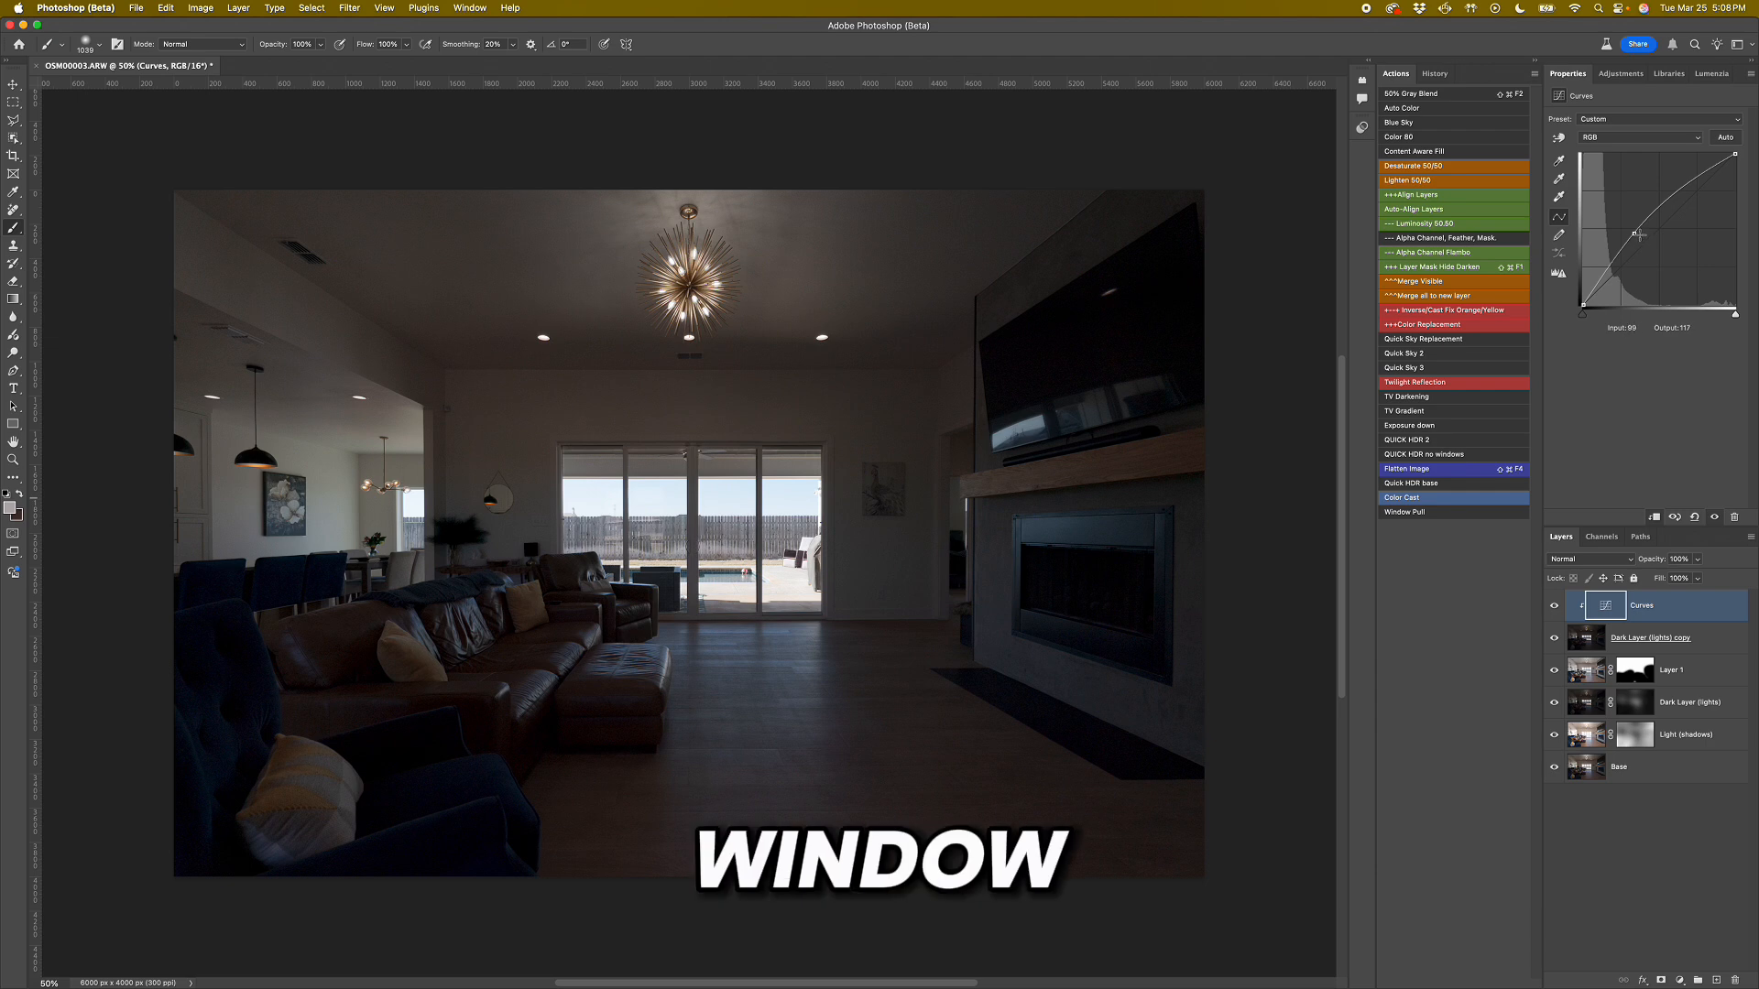
{"action": "left_click_drag", "start_coordinate": [1635, 234], "coordinate": [1651, 263]}
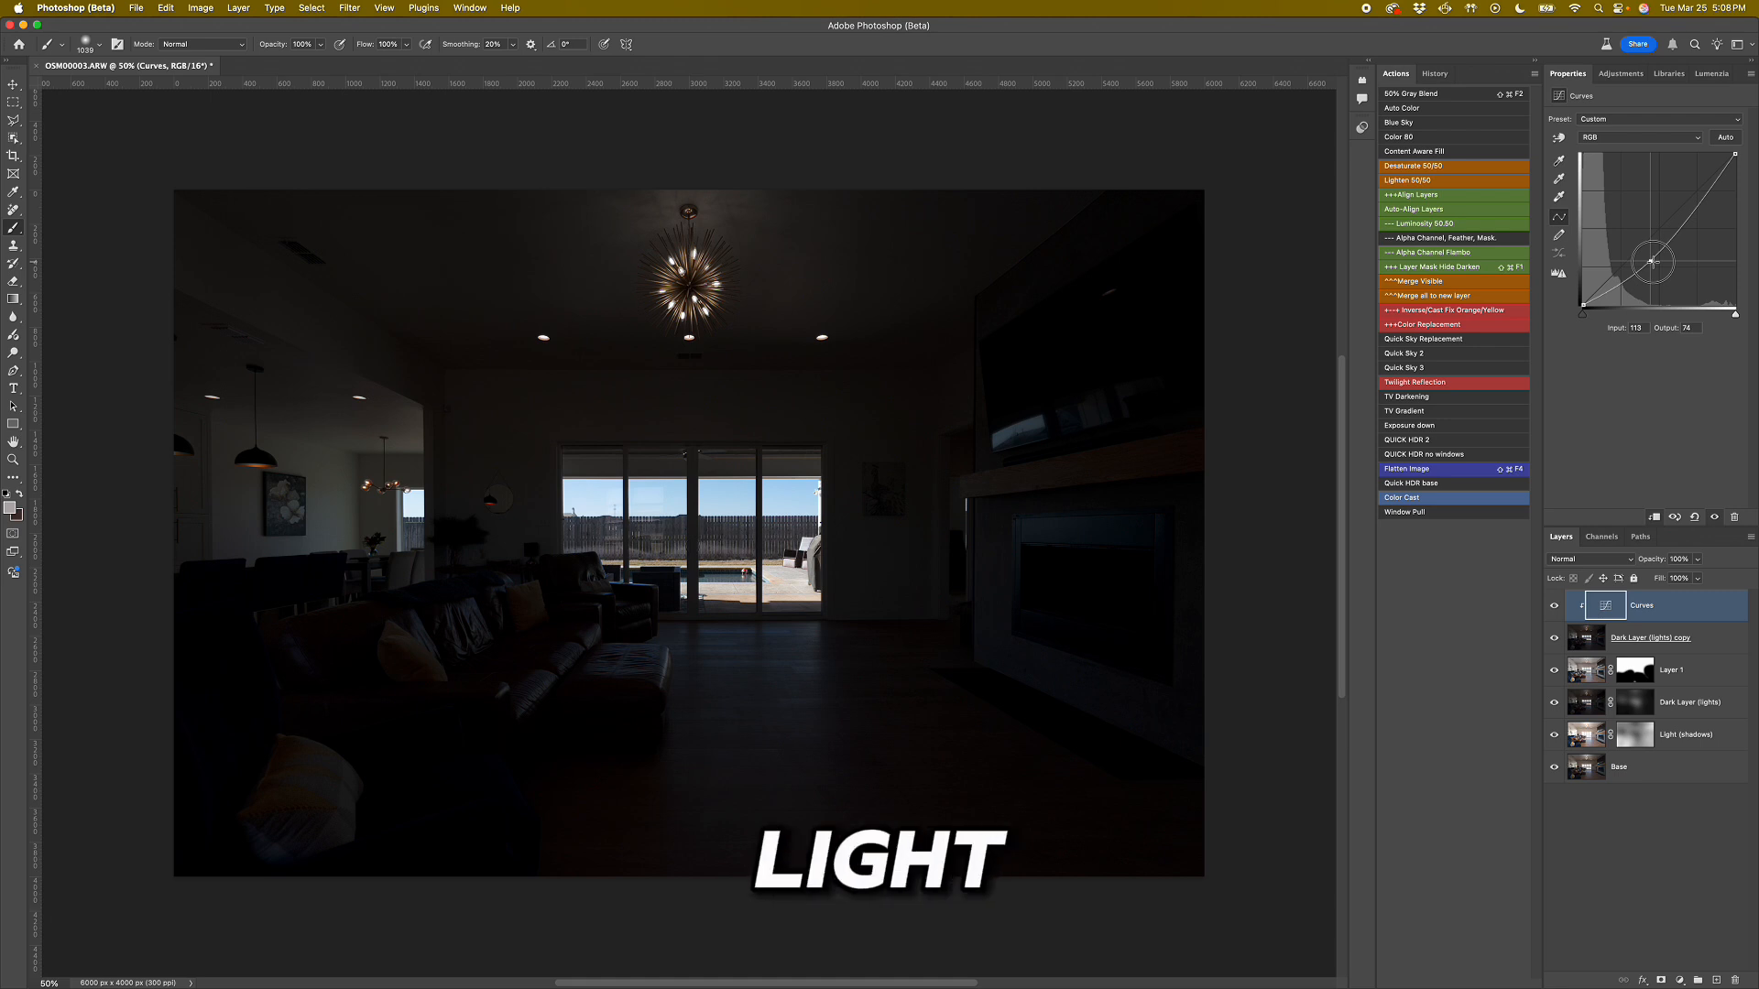
{"action": "left_click_drag", "start_coordinate": [1651, 262], "coordinate": [1667, 254]}
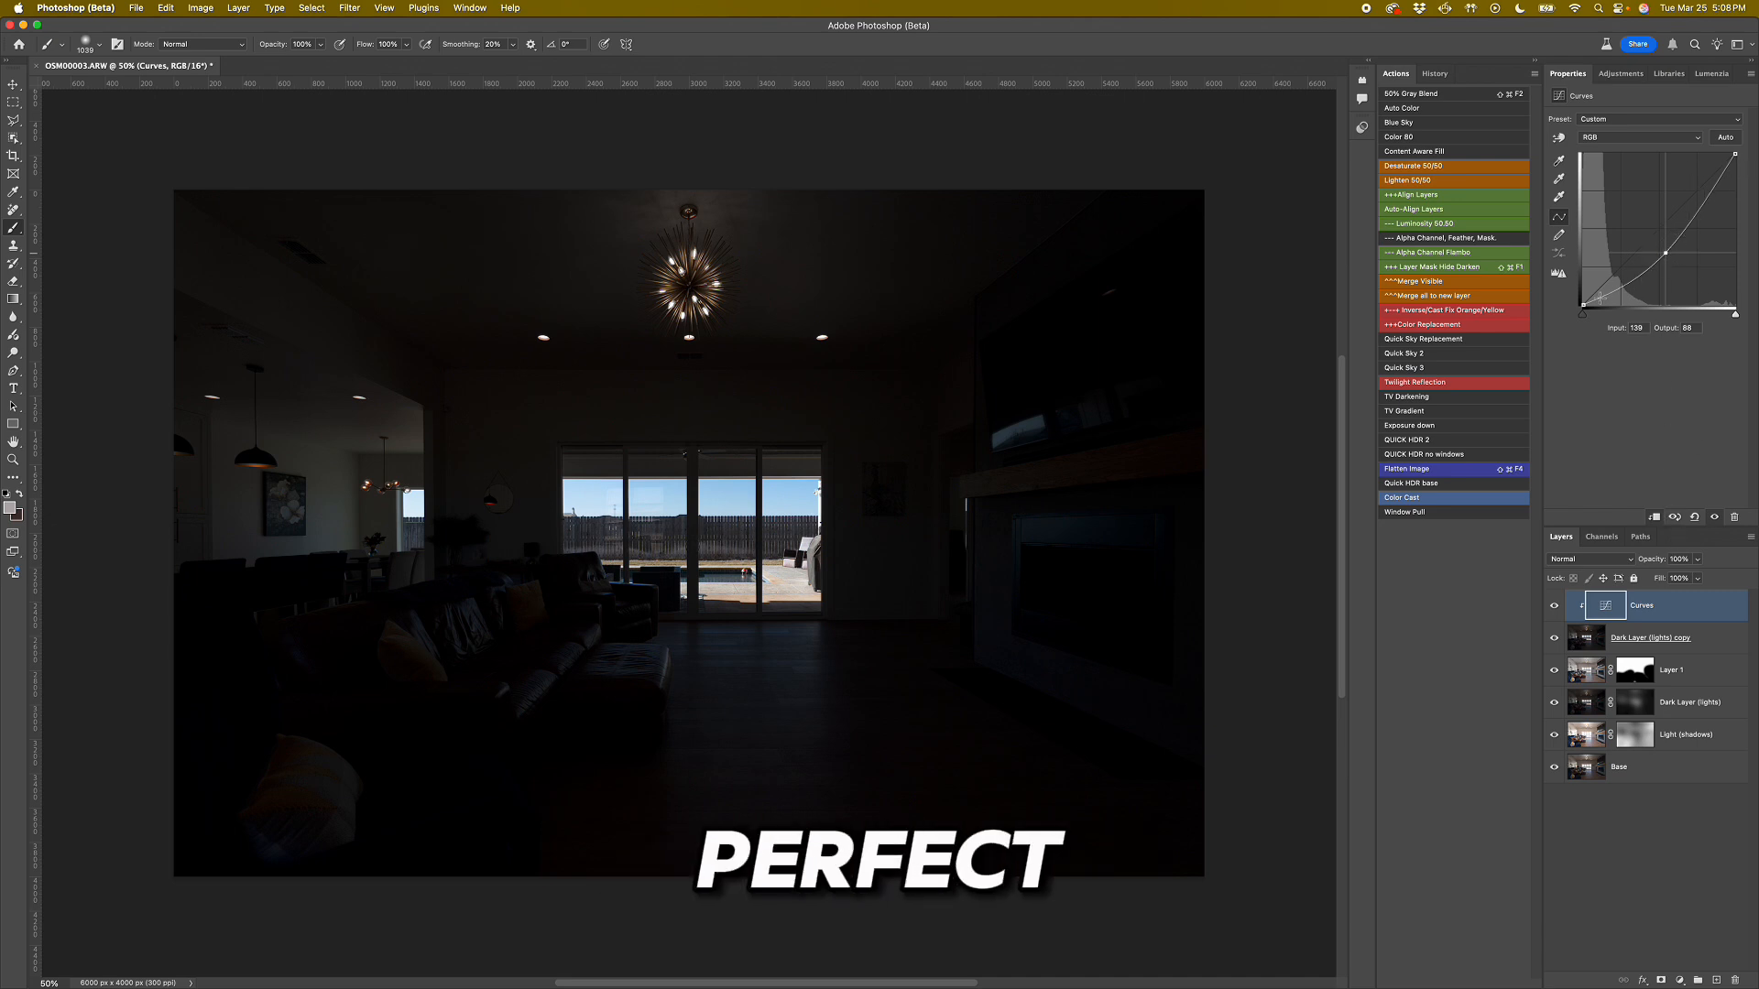
{"action": "left_click_drag", "start_coordinate": [1582, 305], "coordinate": [1584, 294]}
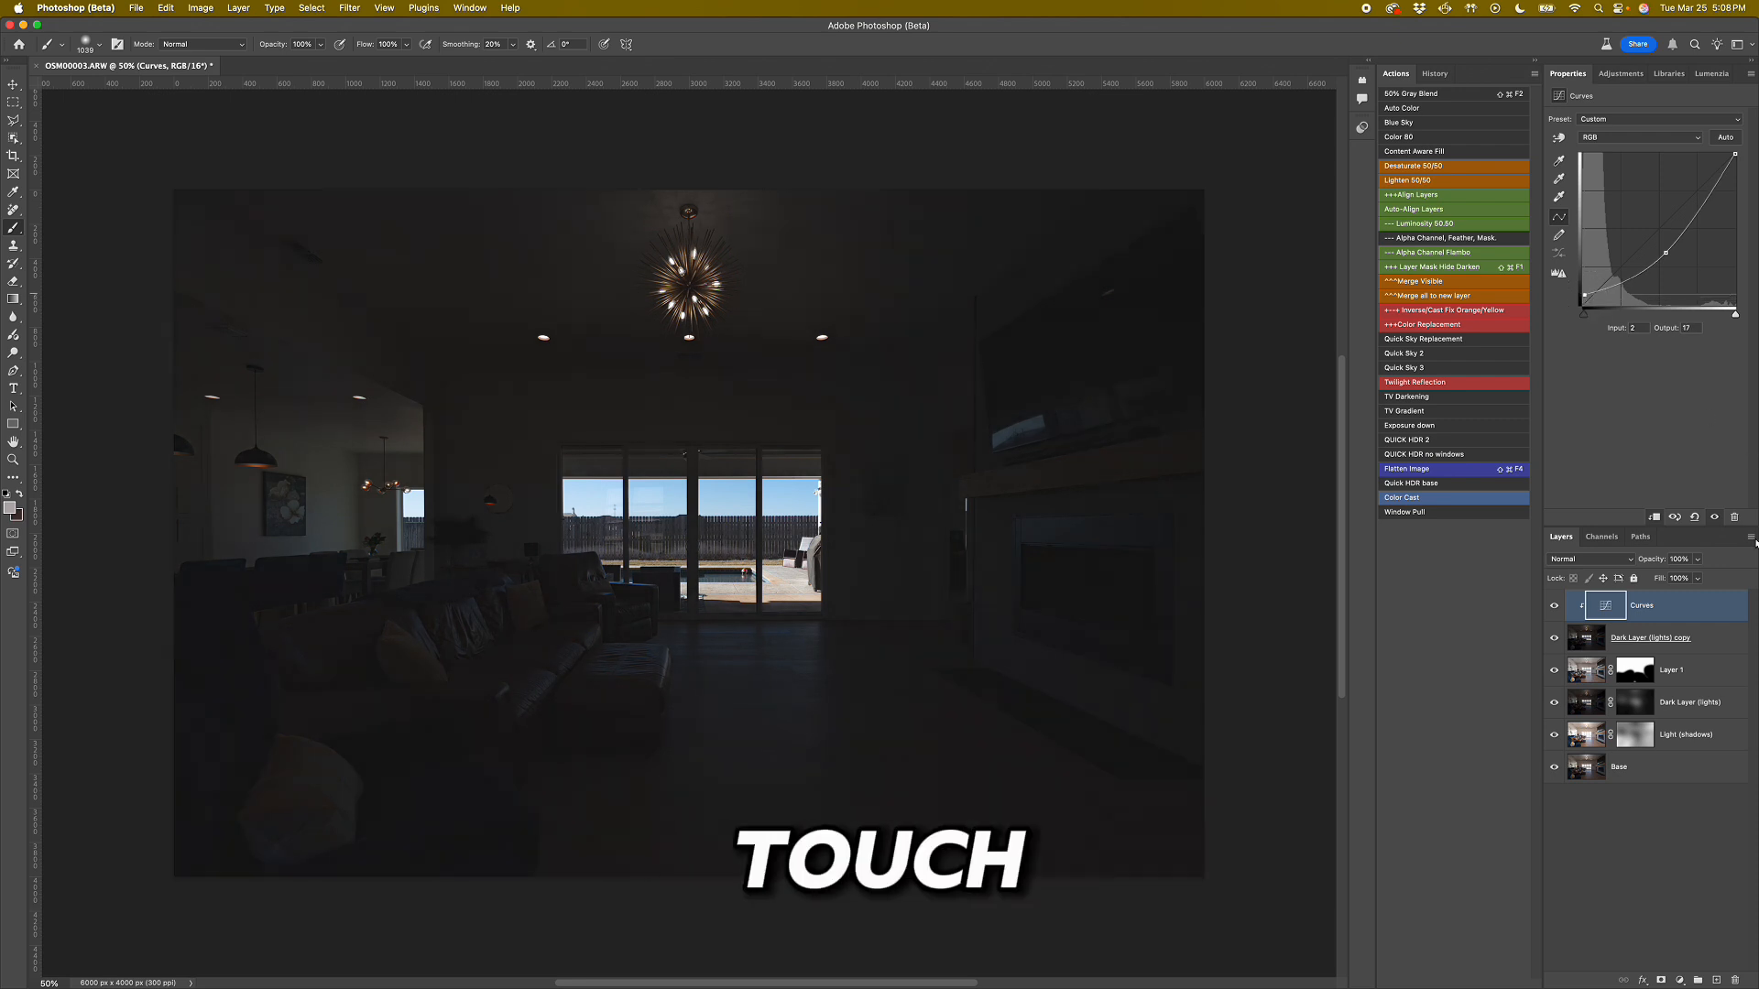
Group the Curves adjustment with the Dark Layer (lights) copy and toggle the group's visibility to compare the window exposure.
{"action": "left_click", "coordinate": [1710, 73]}
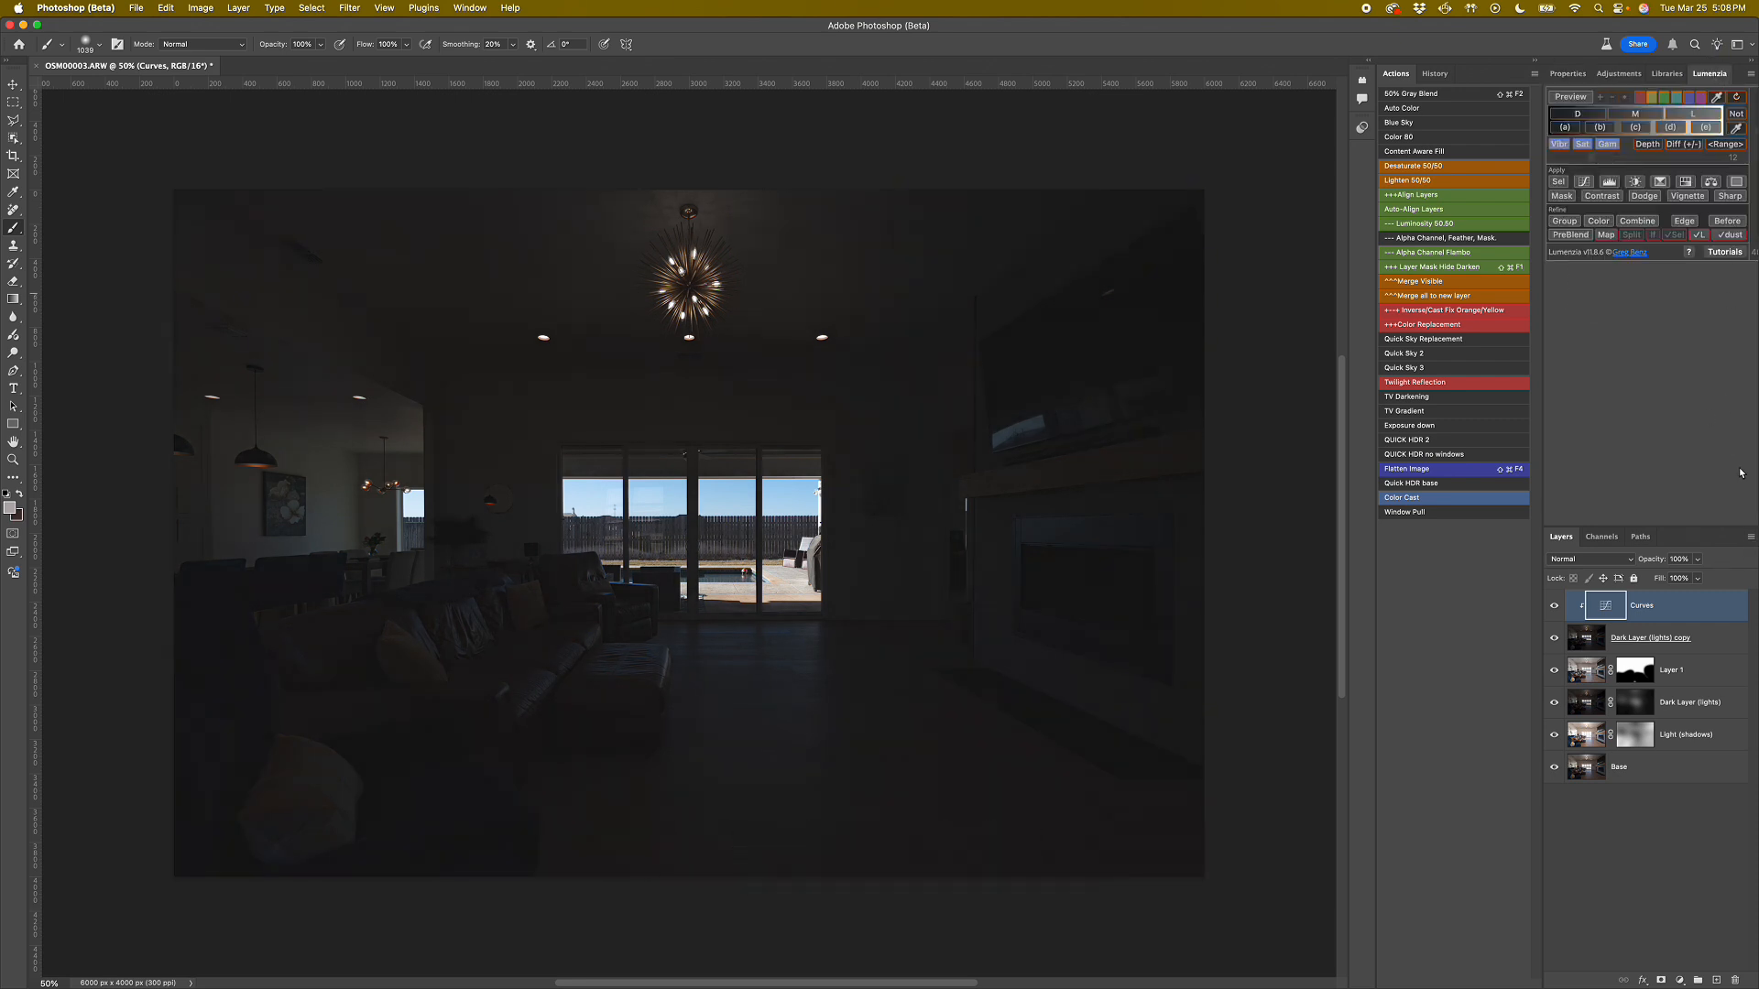
{"action": "left_click", "coordinate": [1584, 638], "text": "shift"}
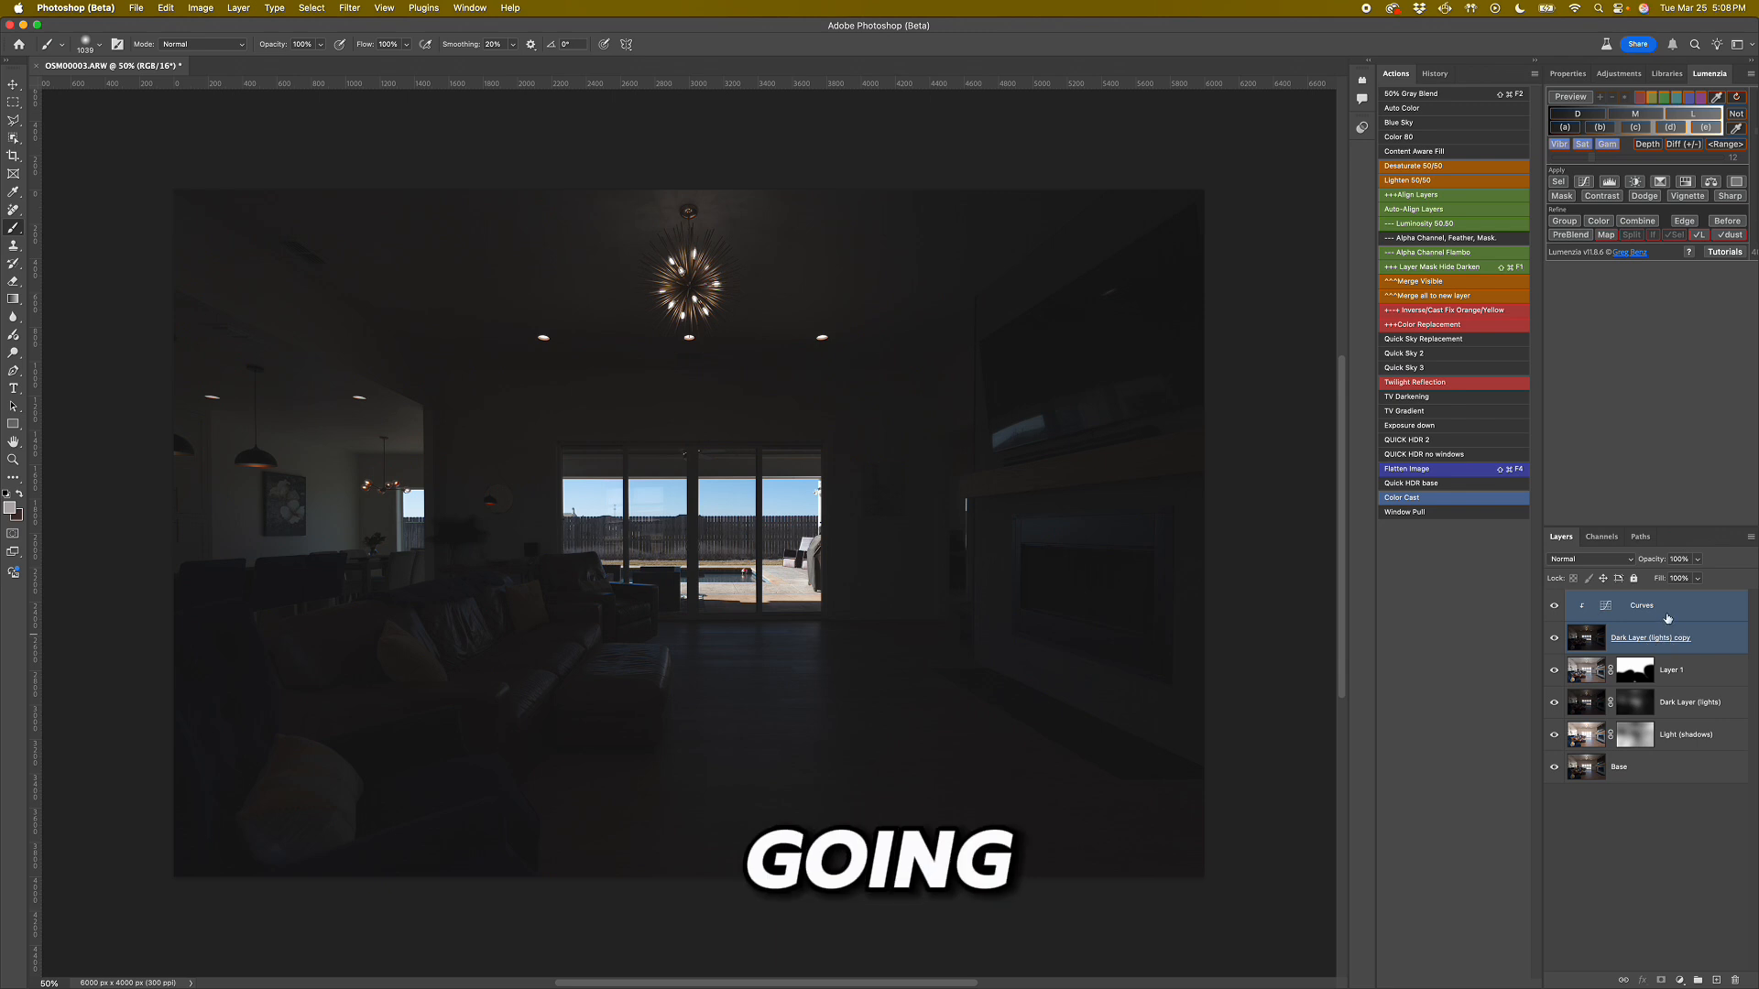
{"action": "key", "text": "super+g"}
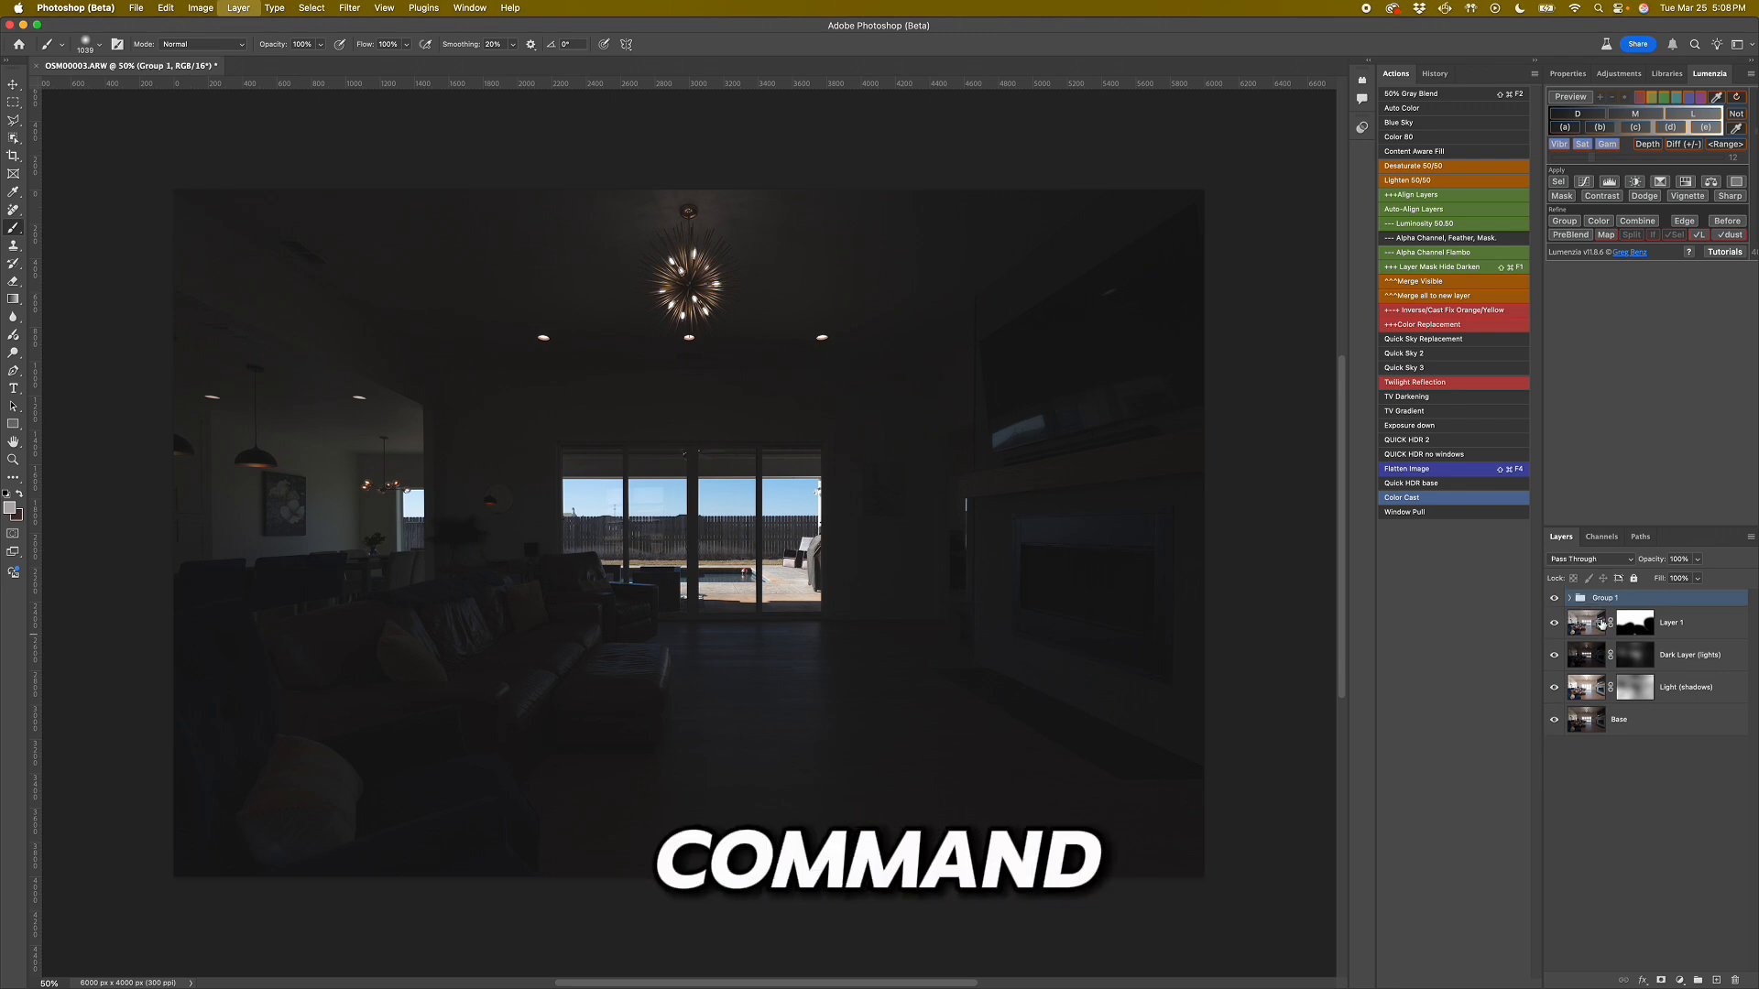
{"action": "left_click", "coordinate": [1556, 601]}
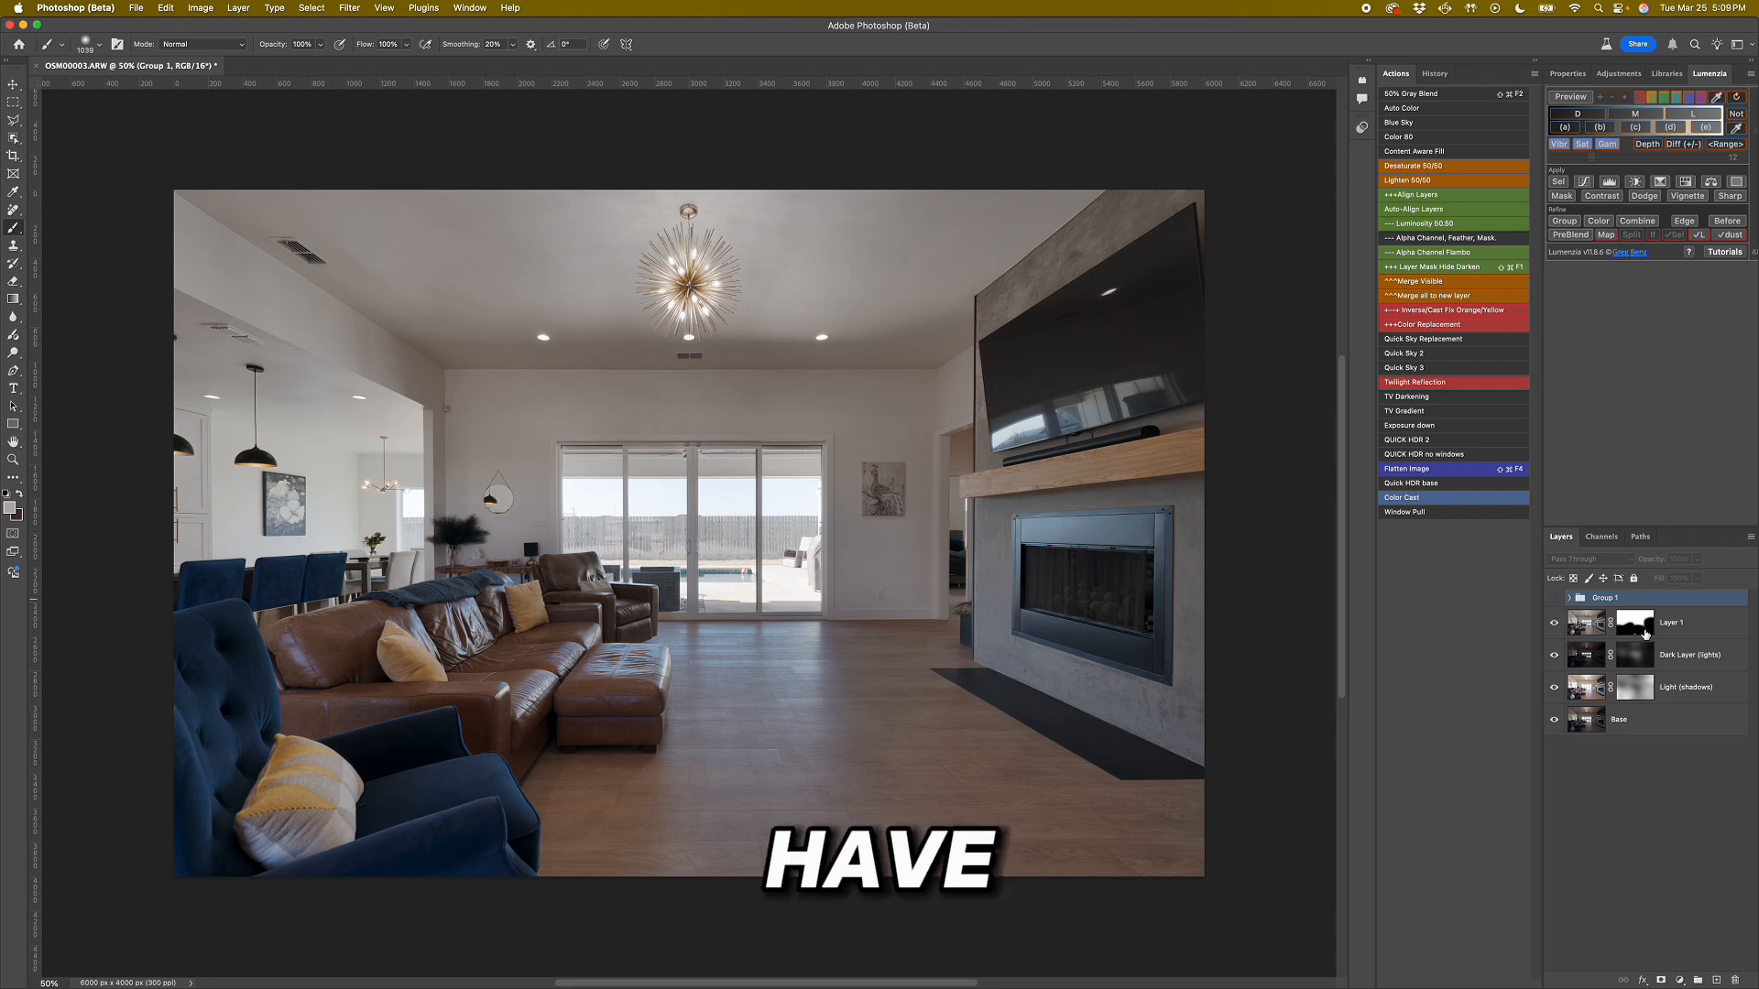
{"action": "left_click", "coordinate": [1554, 600]}
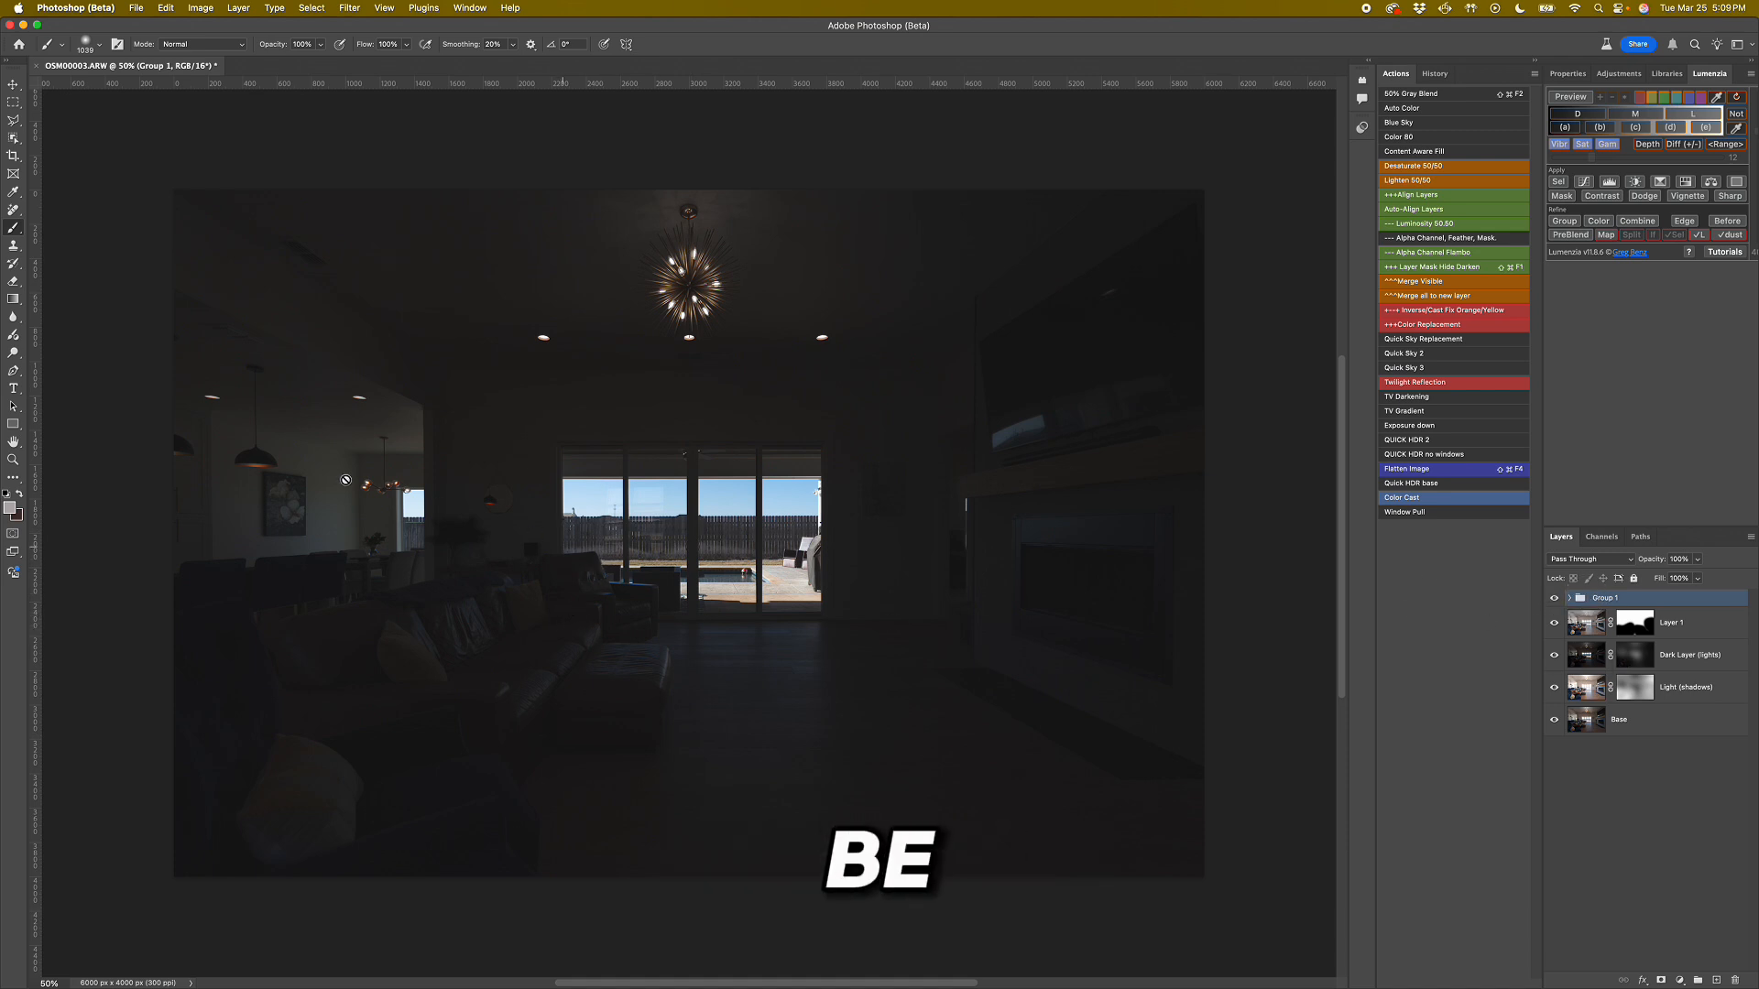
Try to outline the two right-hand panes of the sliding door with the lasso.
{"action": "left_click", "coordinate": [13, 120]}
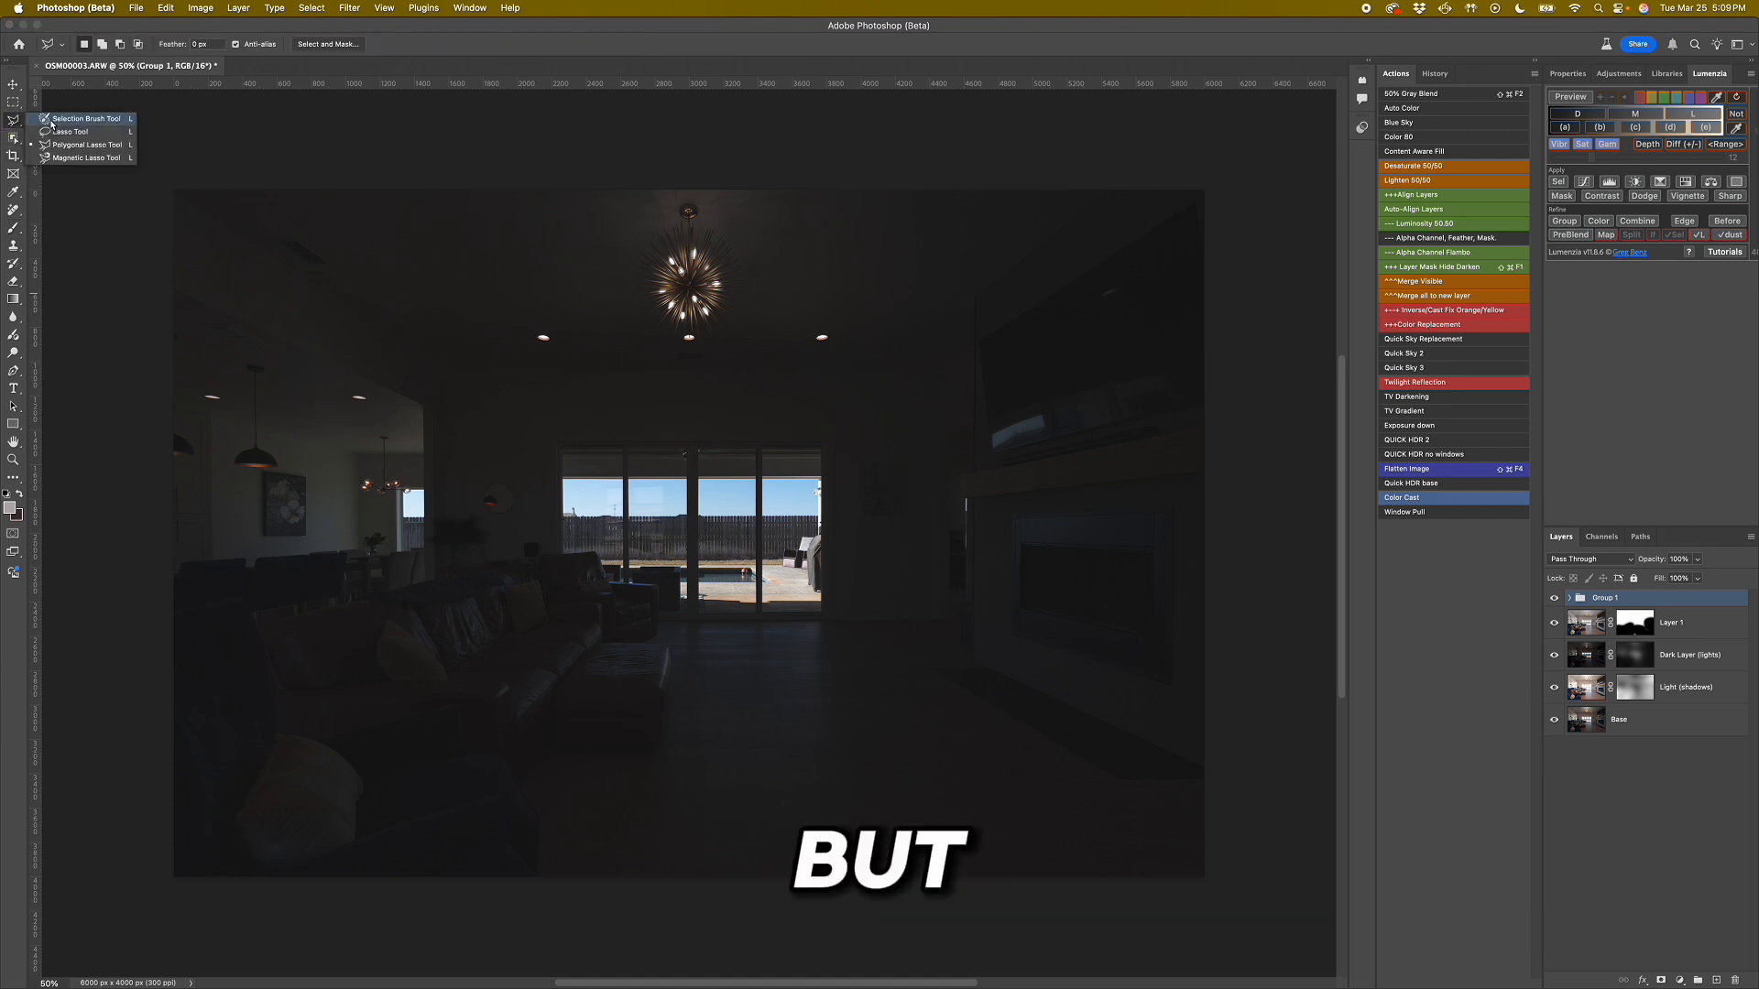
{"action": "left_click", "coordinate": [103, 159]}
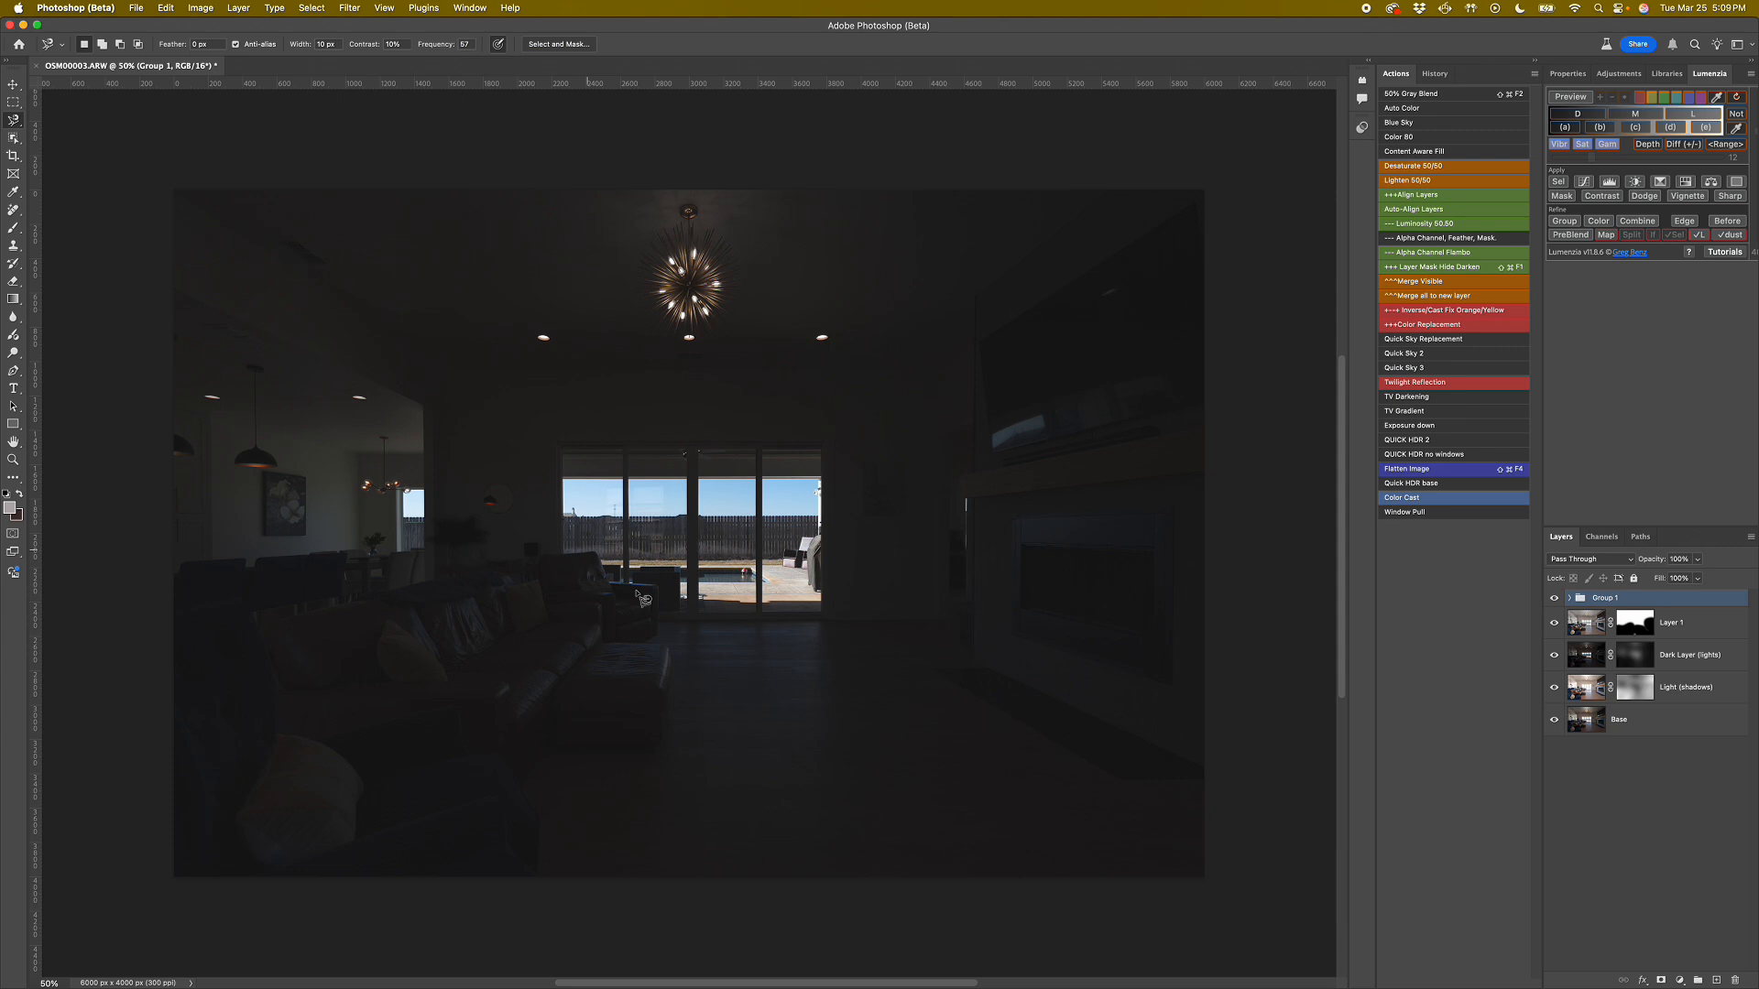
{"action": "scroll", "coordinate": [806, 587], "scroll_direction": "up", "scroll_amount": 5}
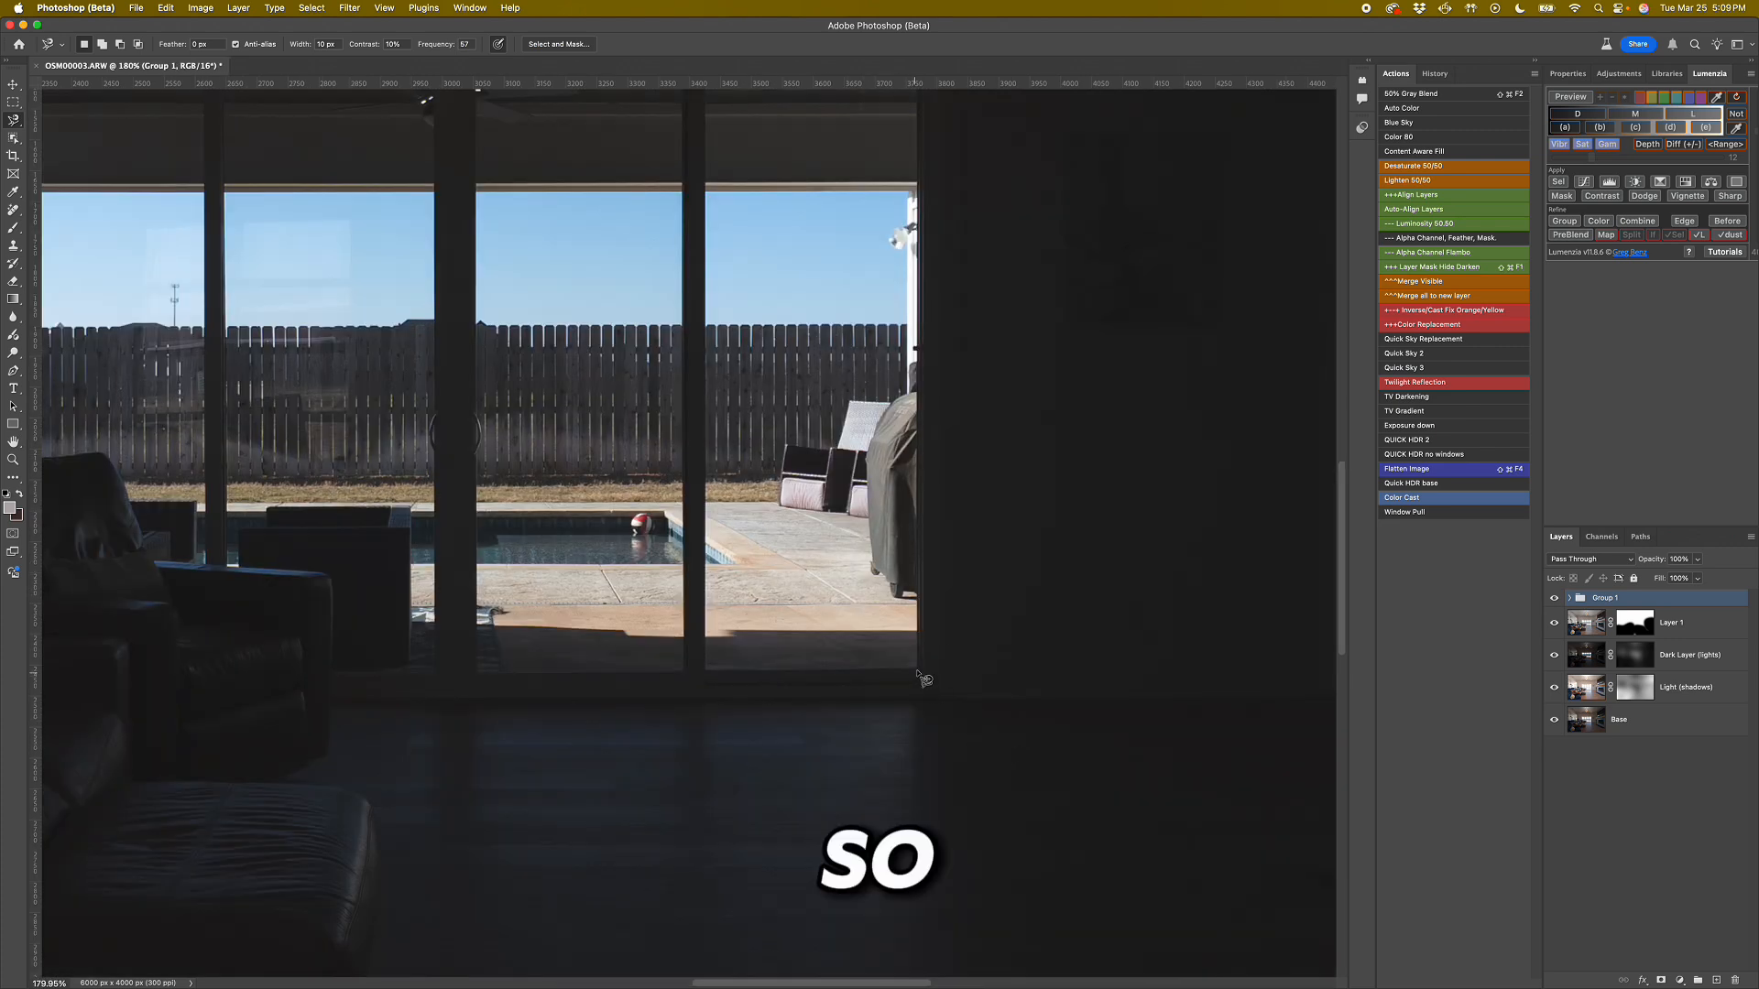
{"action": "left_click", "coordinate": [918, 668]}
{"action": "left_click", "coordinate": [917, 745]}
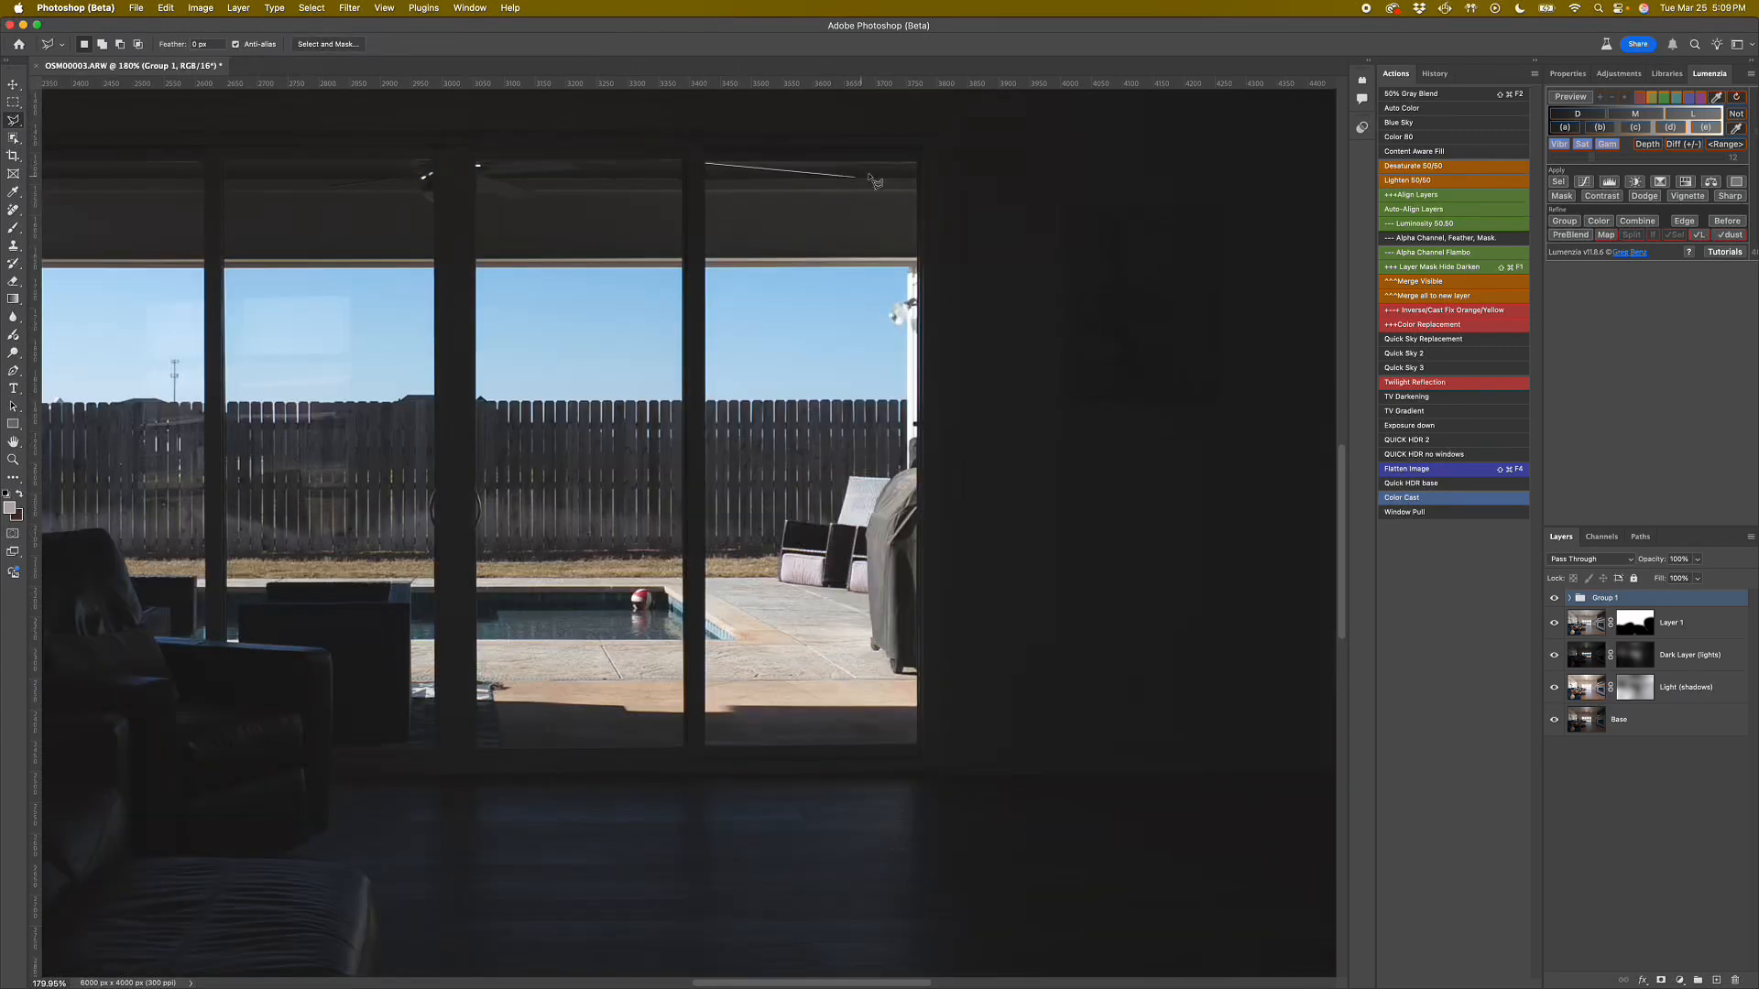
{"action": "left_click", "coordinate": [917, 162]}
{"action": "left_click", "coordinate": [705, 162]}
{"action": "left_click", "coordinate": [705, 747]}
{"action": "left_click", "coordinate": [918, 746]}
{"action": "left_click", "coordinate": [683, 748], "text": "shift"}
{"action": "left_click", "coordinate": [684, 162]}
{"action": "left_click", "coordinate": [477, 163]}
Select the second sliding-door pane from the left with the Polygonal Lasso, following the armchair's armrest along its lower edge.
{"action": "left_click", "coordinate": [434, 162]}
{"action": "left_click", "coordinate": [226, 162]}
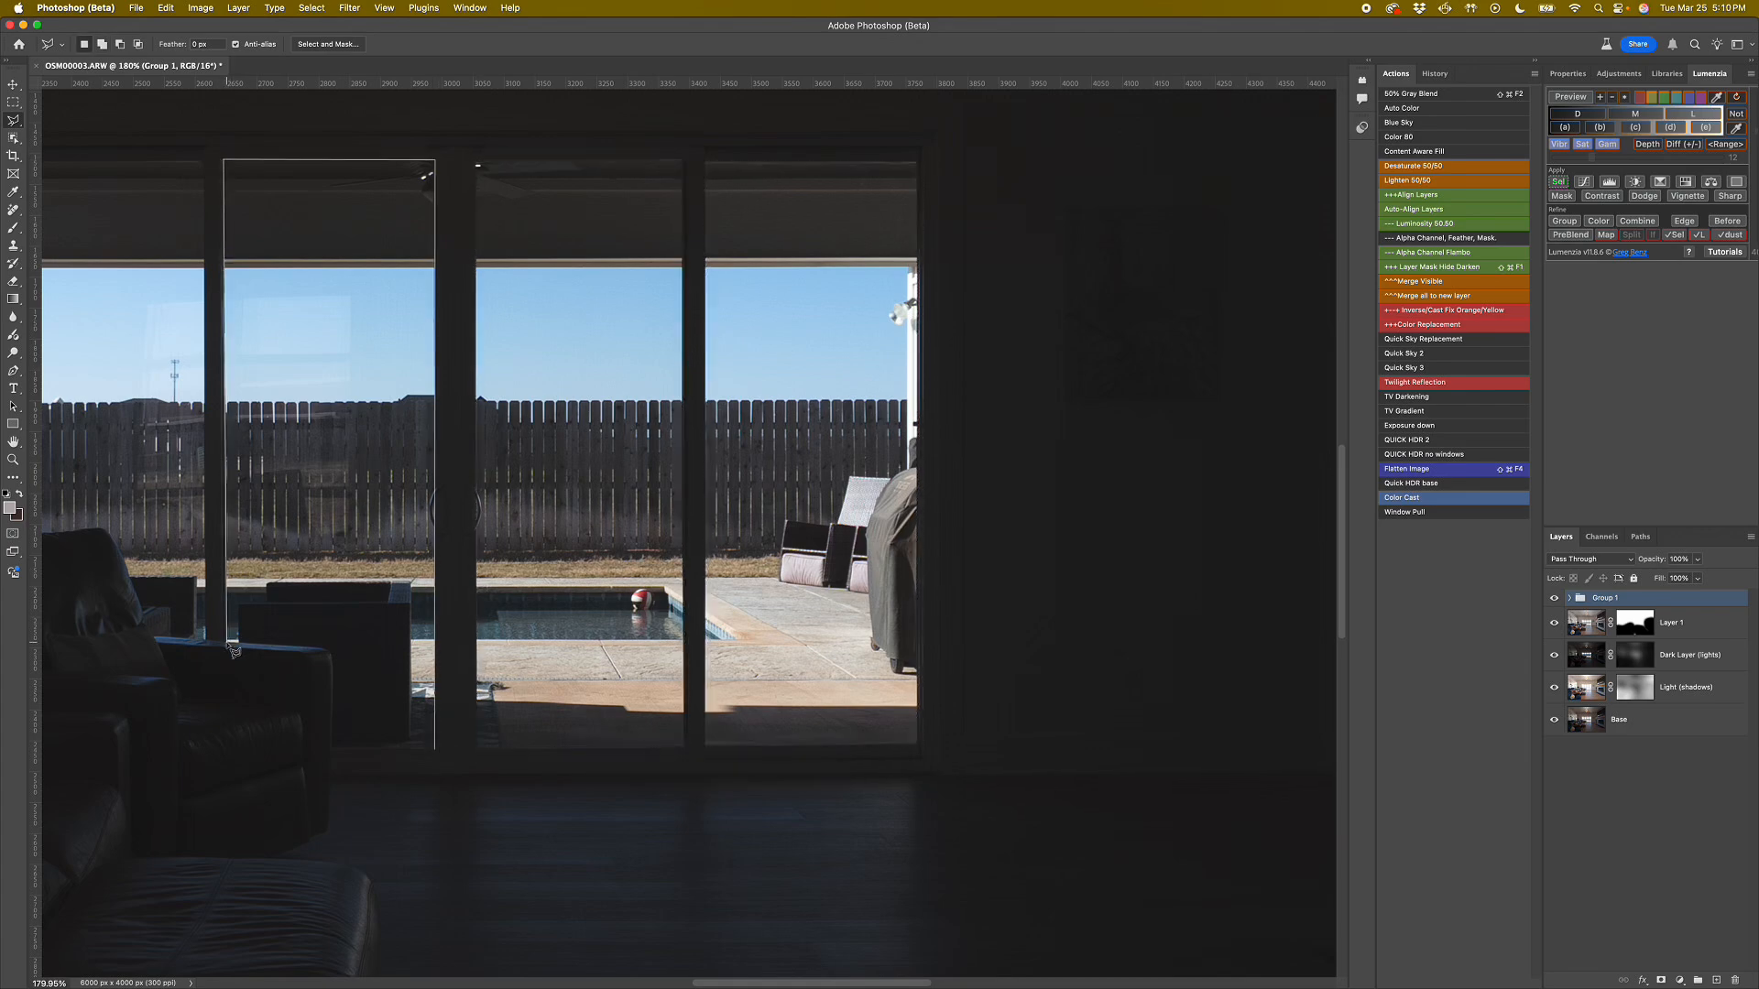
{"action": "left_click", "coordinate": [225, 640]}
{"action": "scroll", "coordinate": [332, 662], "scroll_direction": "up", "scroll_amount": 5}
{"action": "left_click", "coordinate": [746, 922]}
Add the leftmost sliding-door pane to the selection, tracing around the armchair's armrest and backrest.
{"action": "left_click_drag", "start_coordinate": [275, 586], "coordinate": [821, 758]}
{"action": "left_click", "coordinate": [965, 840], "text": "shift"}
{"action": "left_click", "coordinate": [779, 828]}
{"action": "left_click", "coordinate": [746, 749]}
{"action": "left_click", "coordinate": [708, 637]}
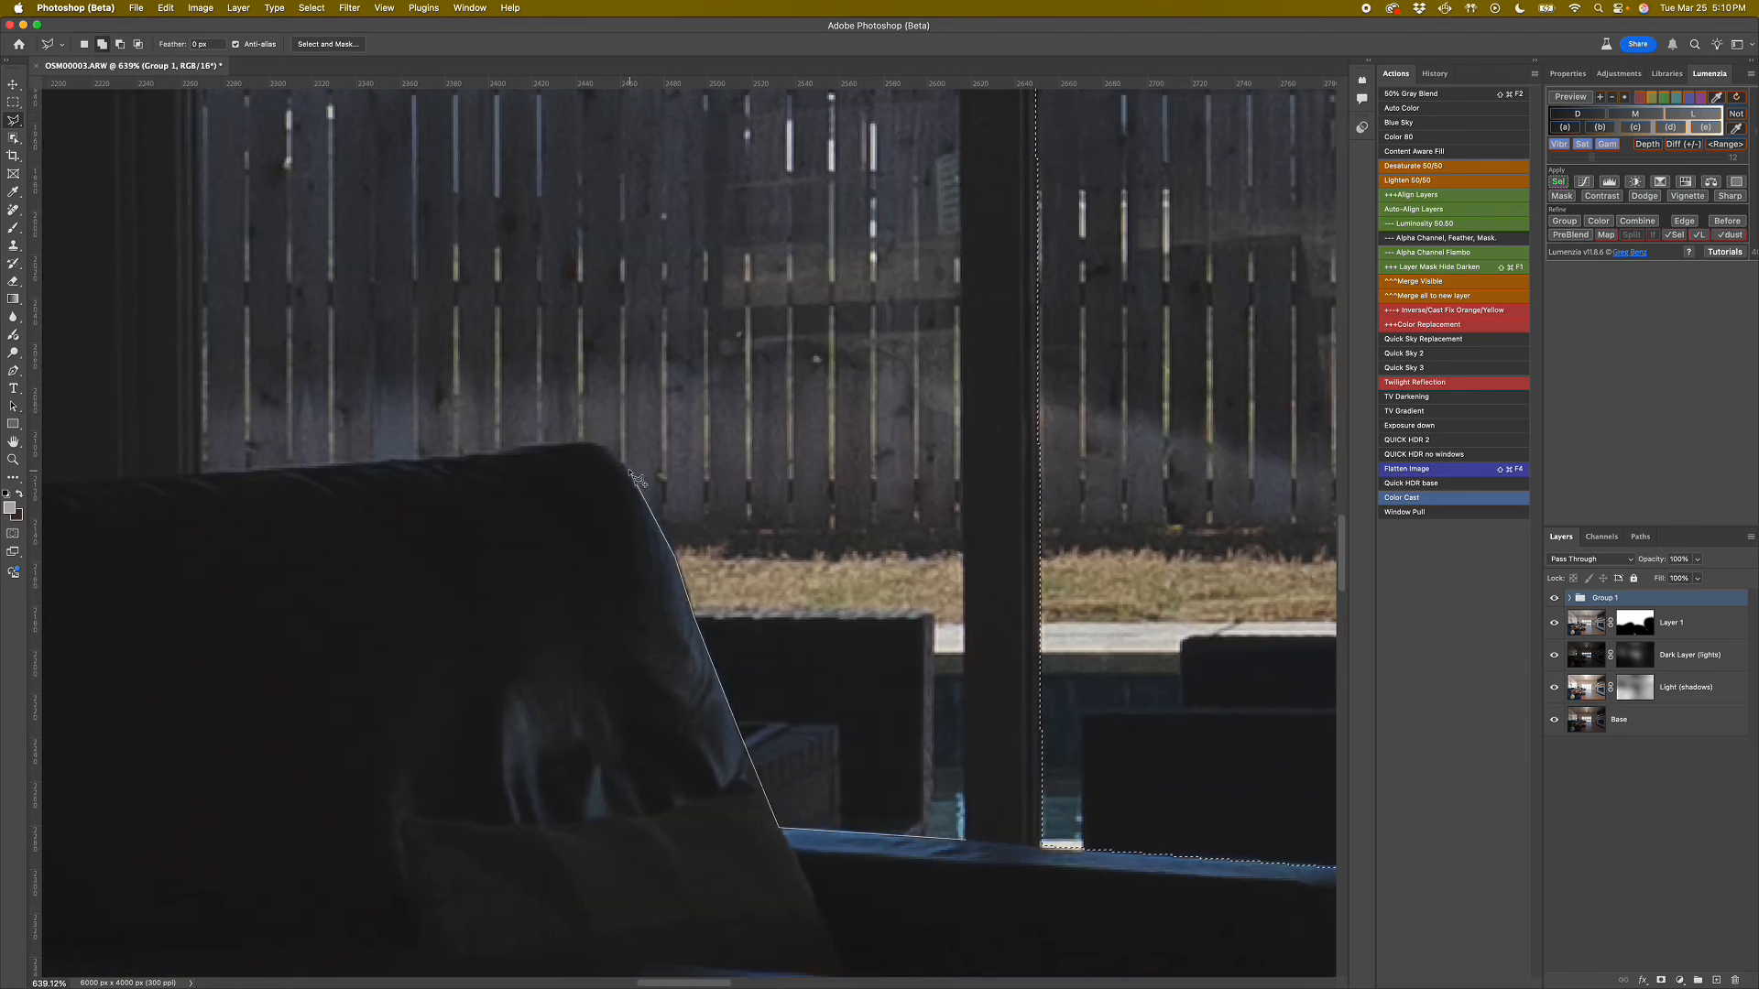
{"action": "left_click", "coordinate": [636, 482]}
{"action": "left_click", "coordinate": [597, 445]}
{"action": "left_click", "coordinate": [201, 473]}
{"action": "scroll", "coordinate": [201, 473], "scroll_direction": "up", "scroll_amount": 13}
{"action": "left_click", "coordinate": [189, 331]}
{"action": "double_click", "coordinate": [958, 326]}
Add the two right-hand sliding-door panes and the dining-room window to the selection.
{"action": "scroll", "coordinate": [913, 561], "scroll_direction": "down", "scroll_amount": 5}
{"action": "left_click", "coordinate": [387, 805], "text": "shift"}
{"action": "left_click", "coordinate": [587, 804]}
{"action": "left_click", "coordinate": [586, 236]}
{"action": "double_click", "coordinate": [384, 236]}
{"action": "left_click", "coordinate": [608, 238], "text": "shift"}
{"action": "left_click", "coordinate": [812, 238]}
{"action": "left_click", "coordinate": [812, 801]}
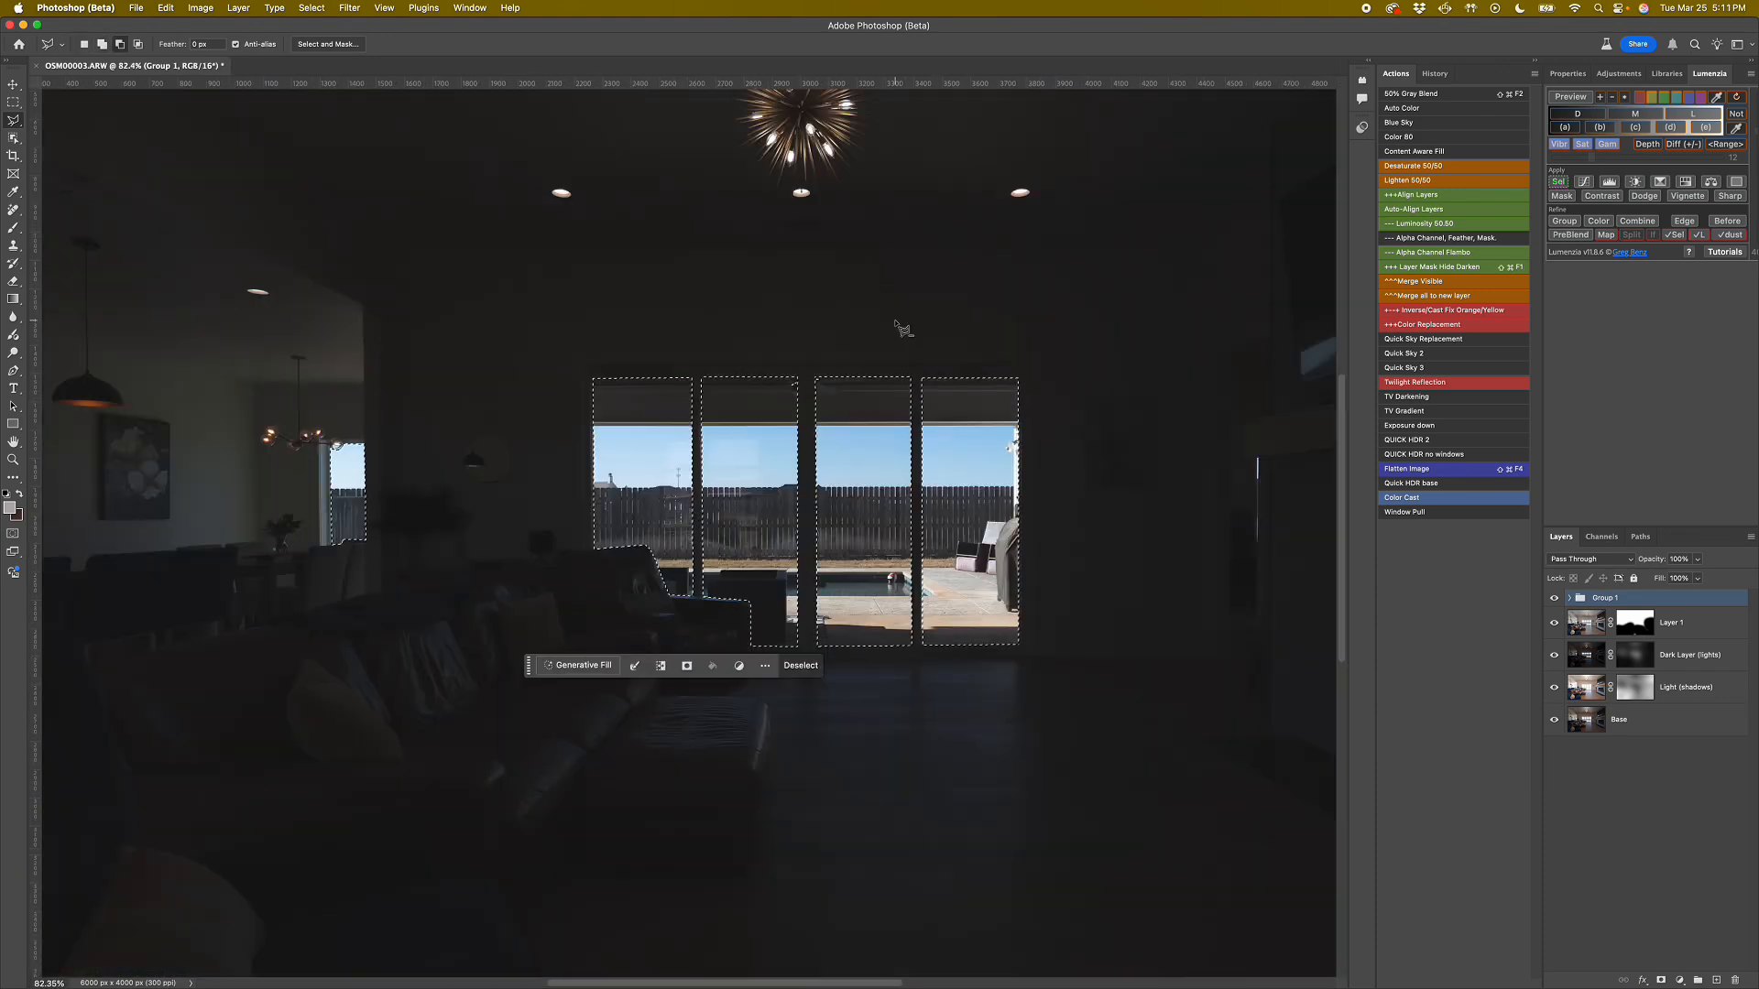
Feather the window selection, keeping the proposed small feather radius.
{"action": "left_click_drag", "start_coordinate": [807, 368], "coordinate": [769, 373]}
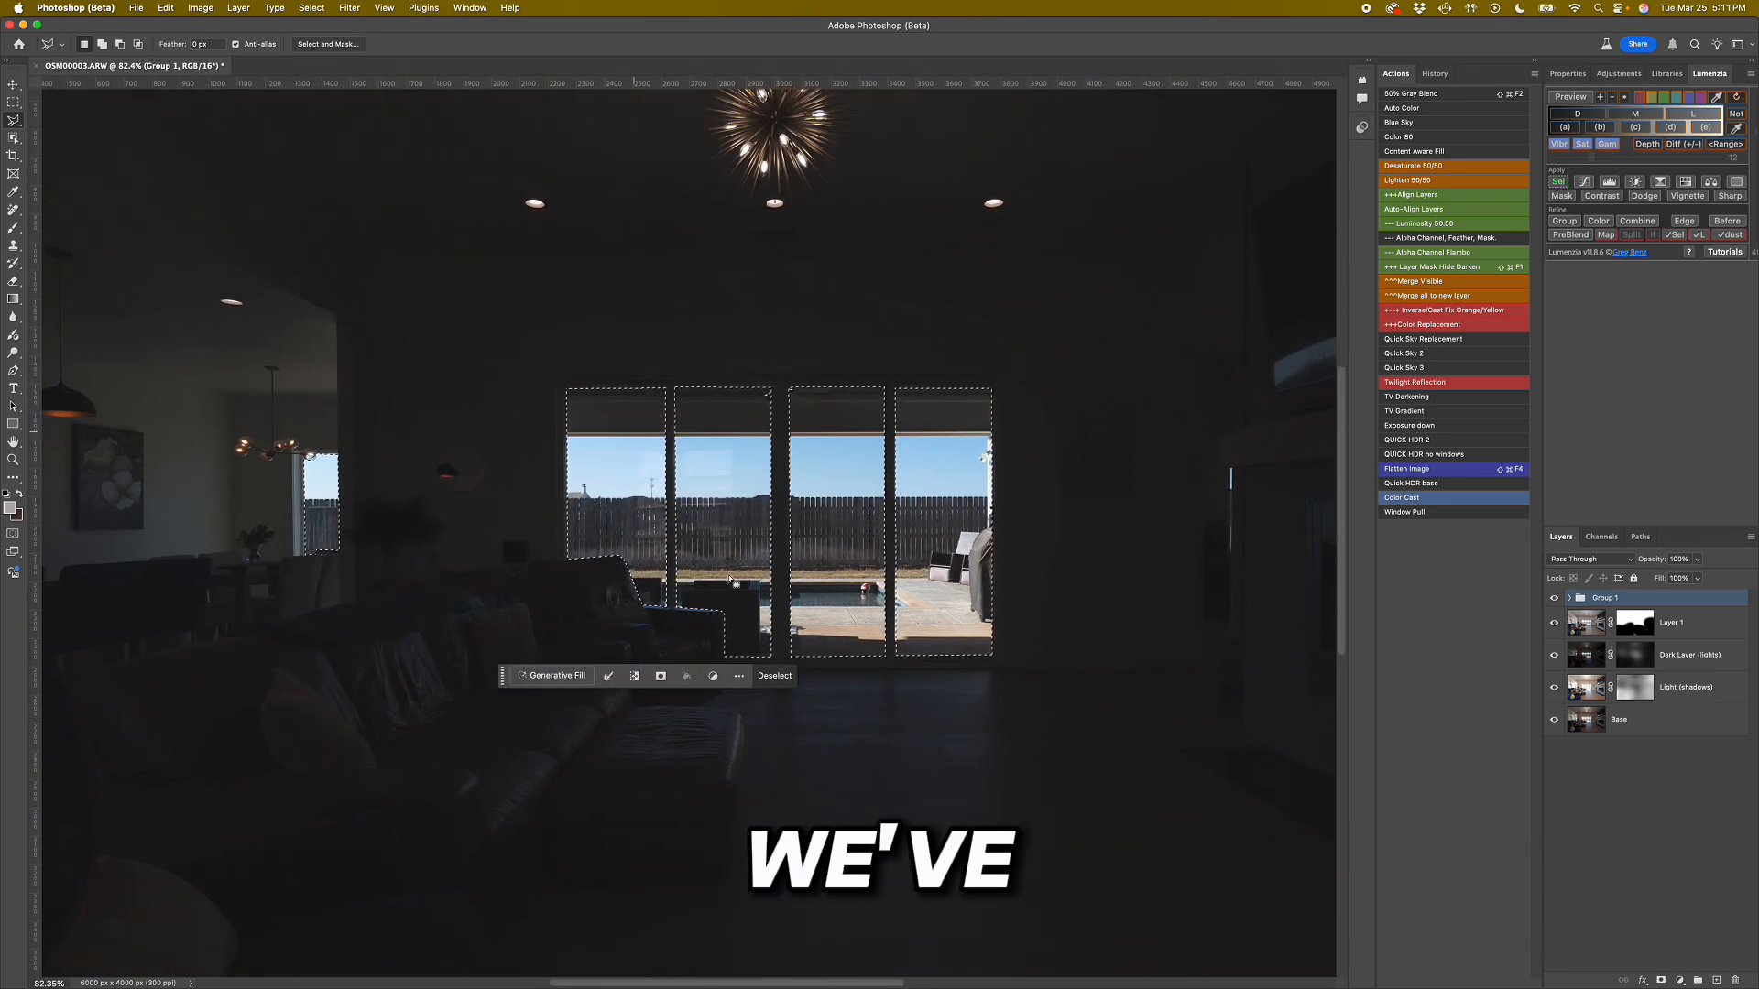
{"action": "left_click", "coordinate": [315, 9]}
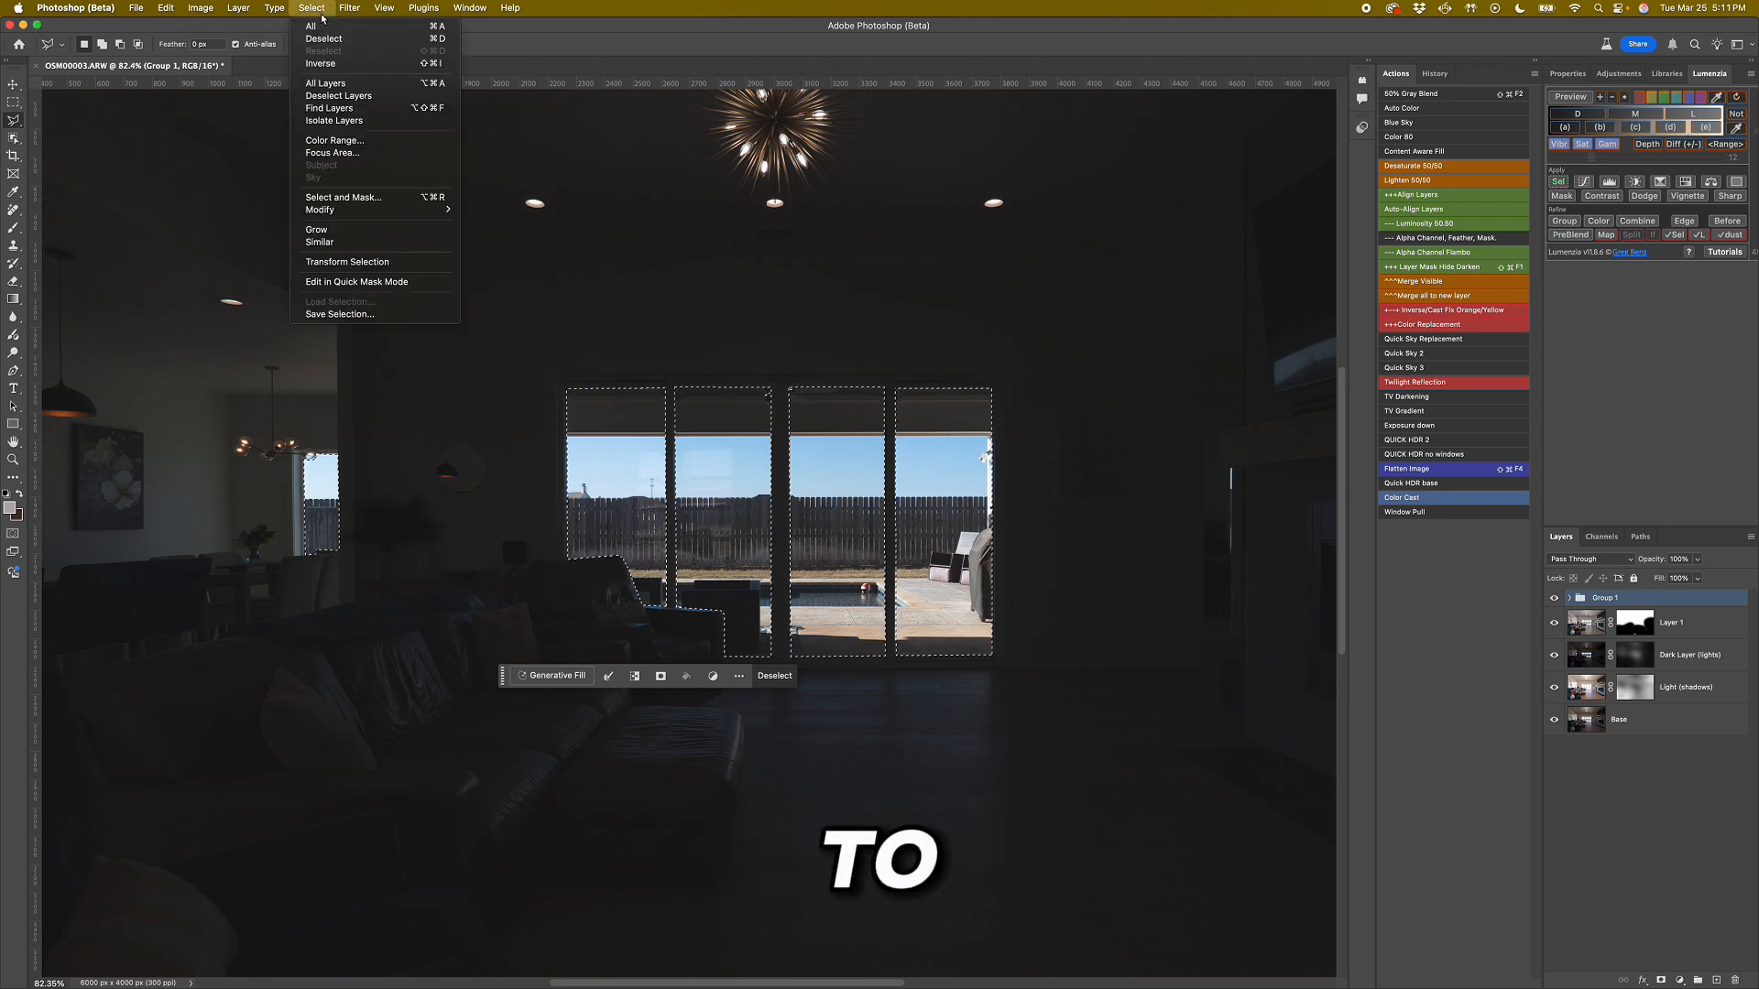
{"action": "mouse_move", "coordinate": [337, 217]}
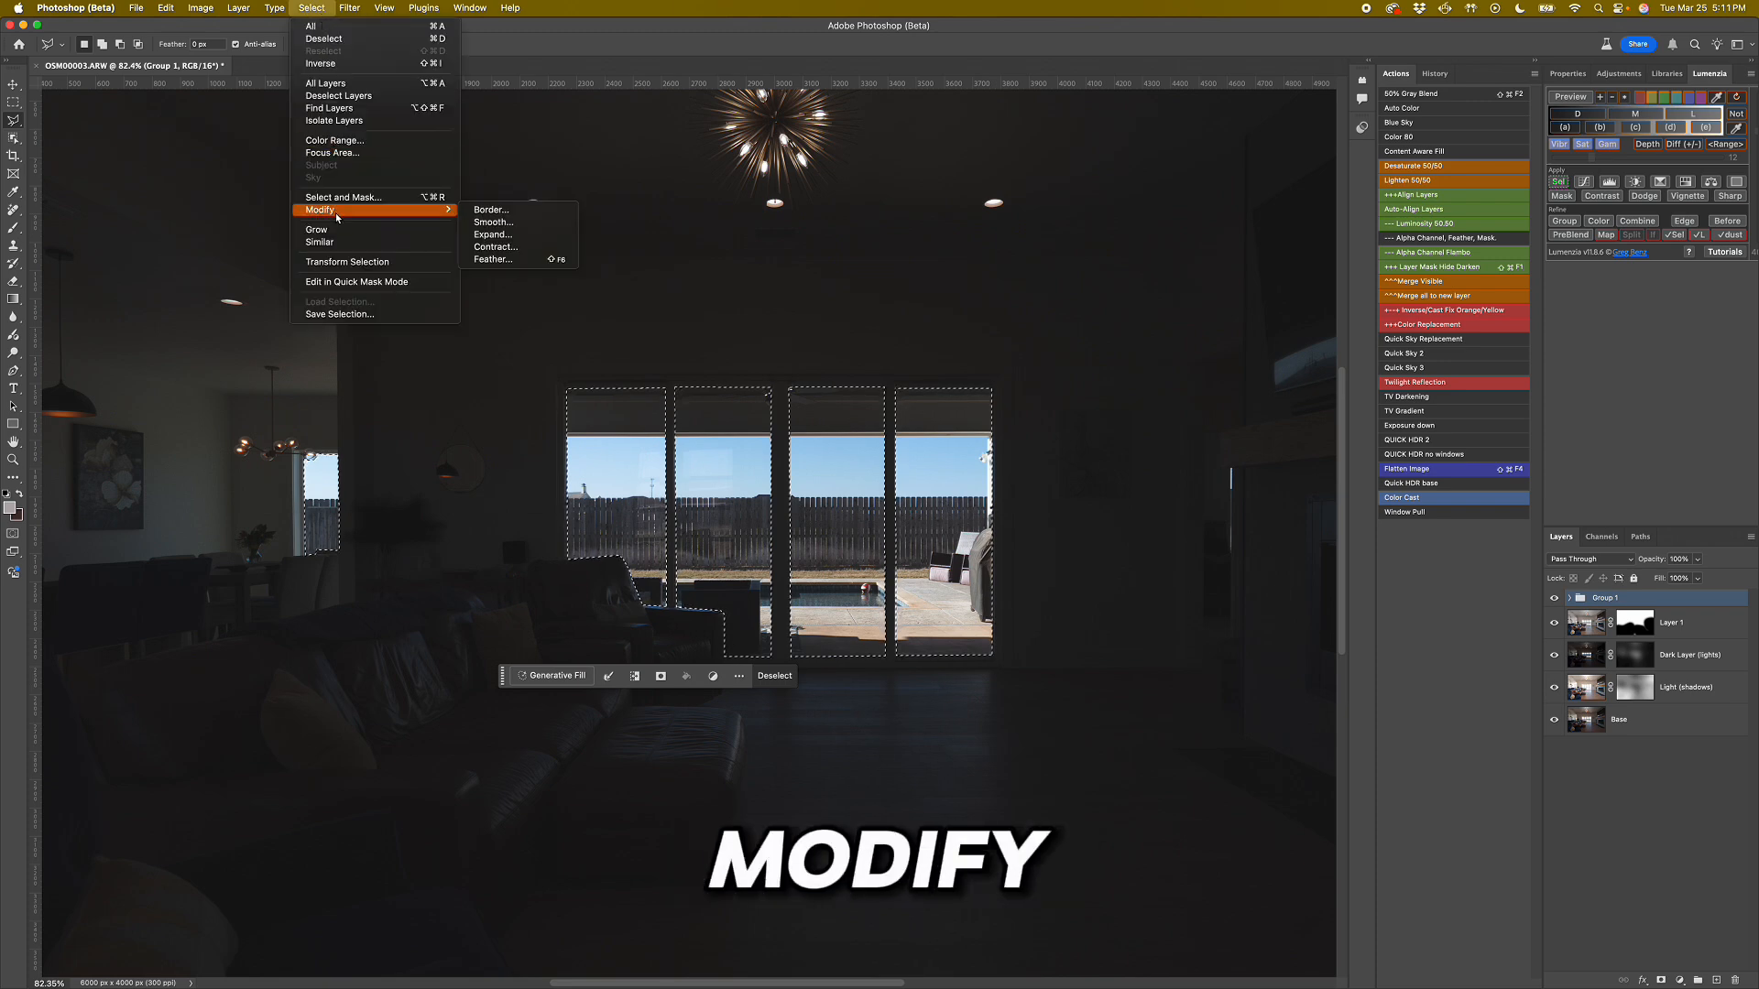
{"action": "left_click", "coordinate": [513, 260]}
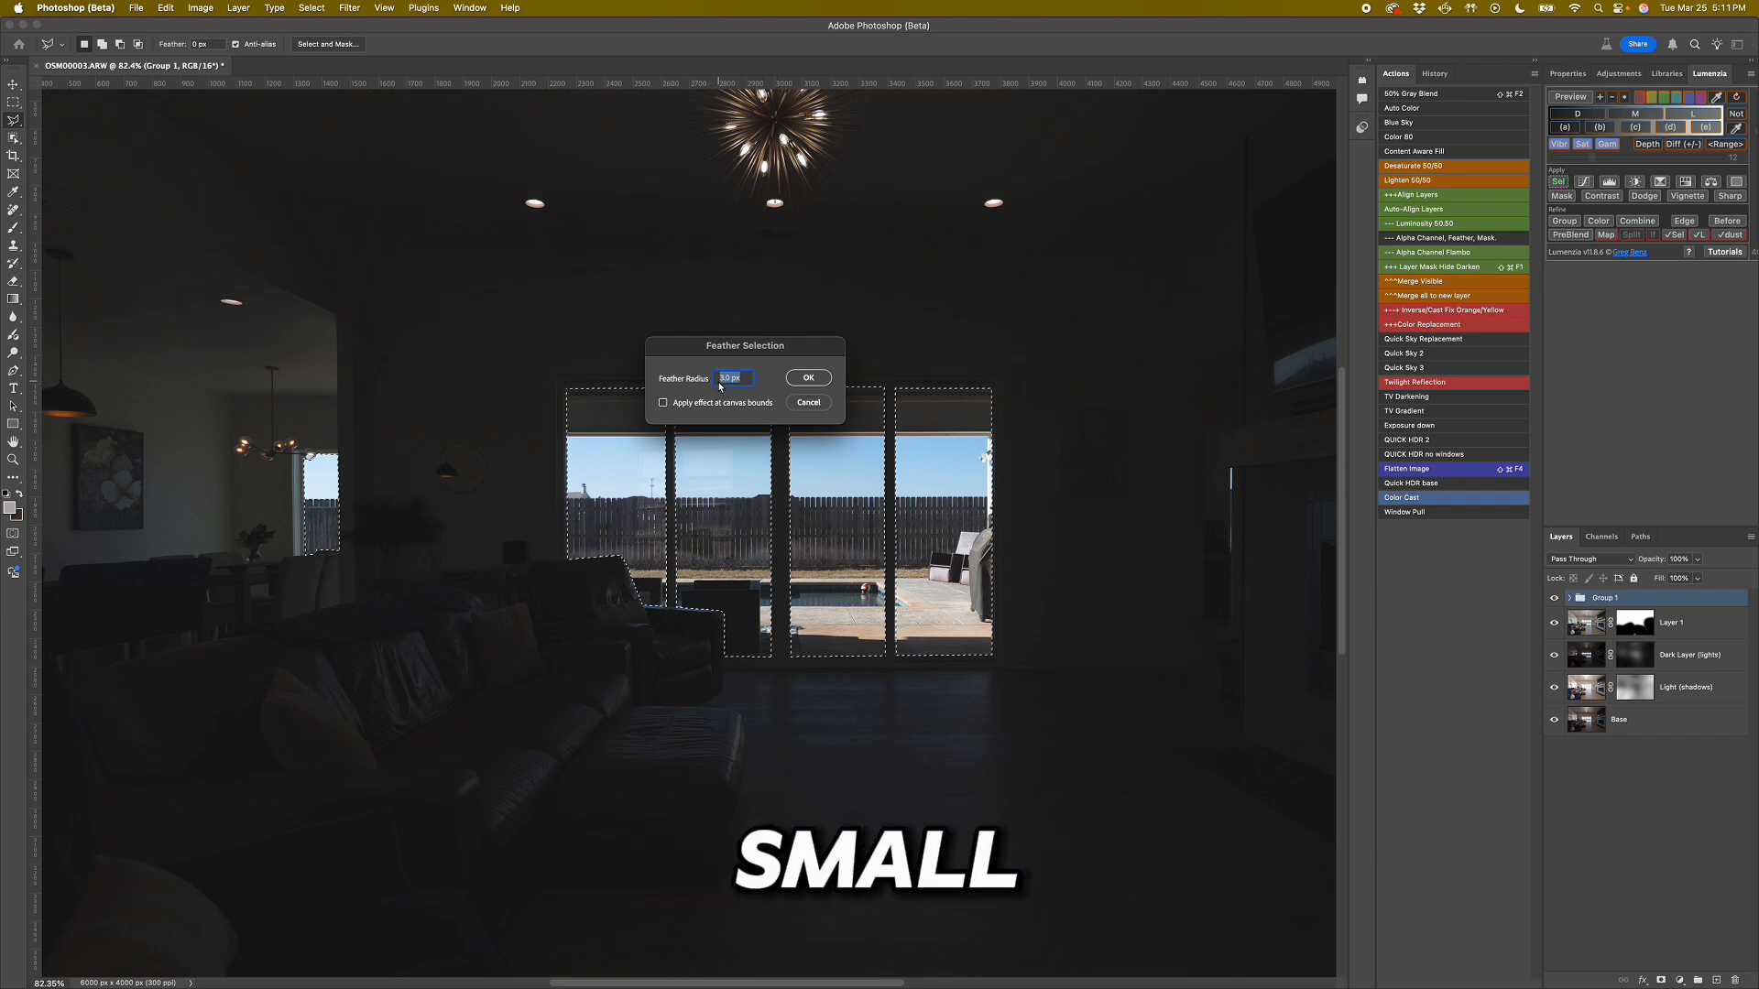
{"action": "left_click", "coordinate": [807, 378]}
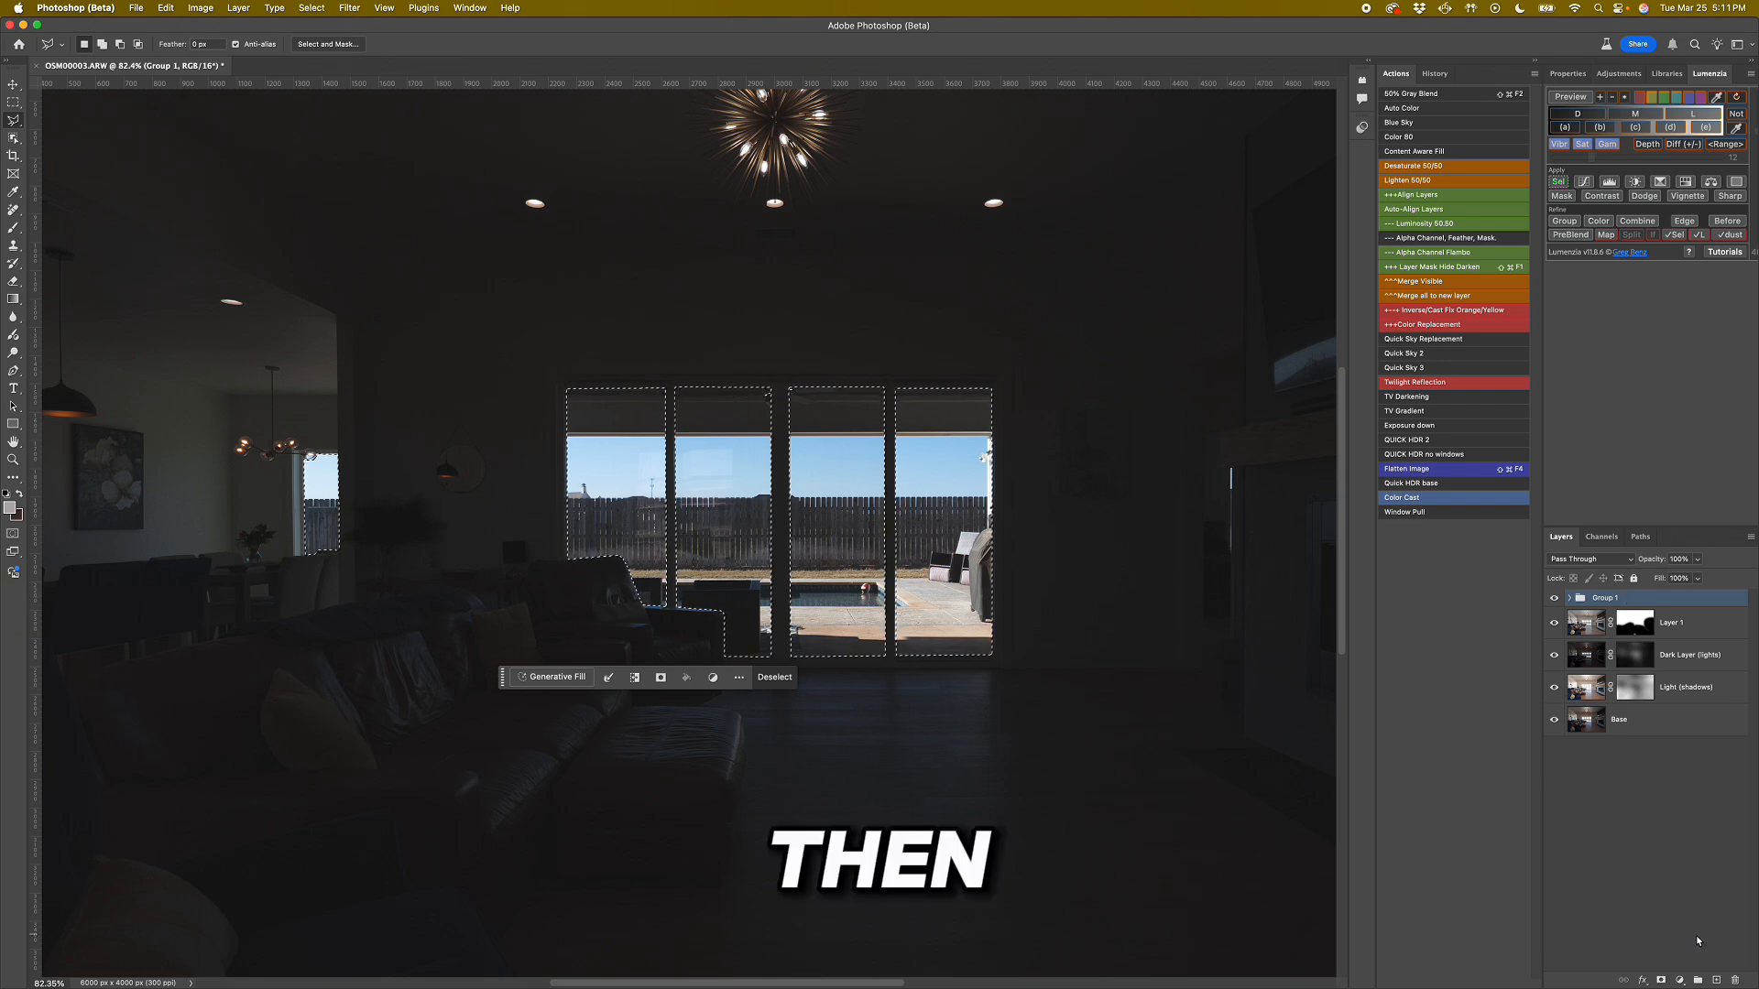
Mask Group 1 with the feathered window selection and check the blended window view across the whole photo.
{"action": "left_click", "coordinate": [1662, 981]}
{"action": "scroll", "coordinate": [1094, 593], "scroll_direction": "down", "scroll_amount": 5}
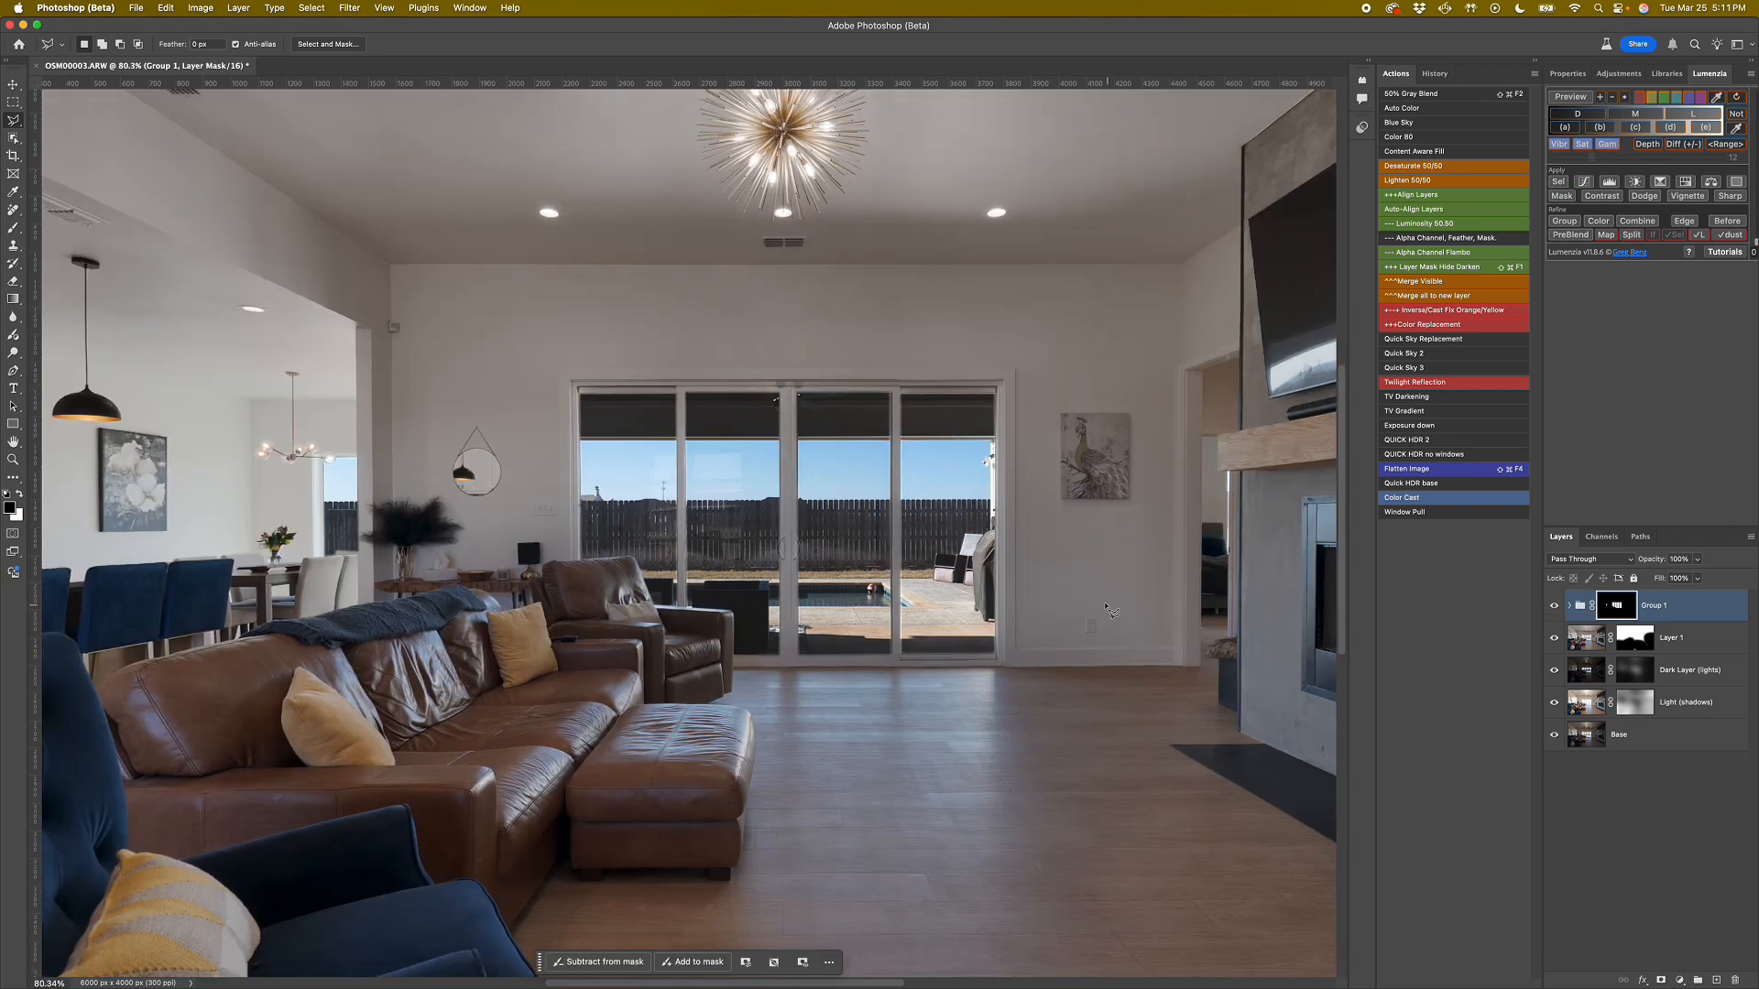
{"action": "left_click_drag", "start_coordinate": [967, 564], "coordinate": [804, 520]}
{"action": "scroll", "coordinate": [803, 520], "scroll_direction": "up", "scroll_amount": 3}
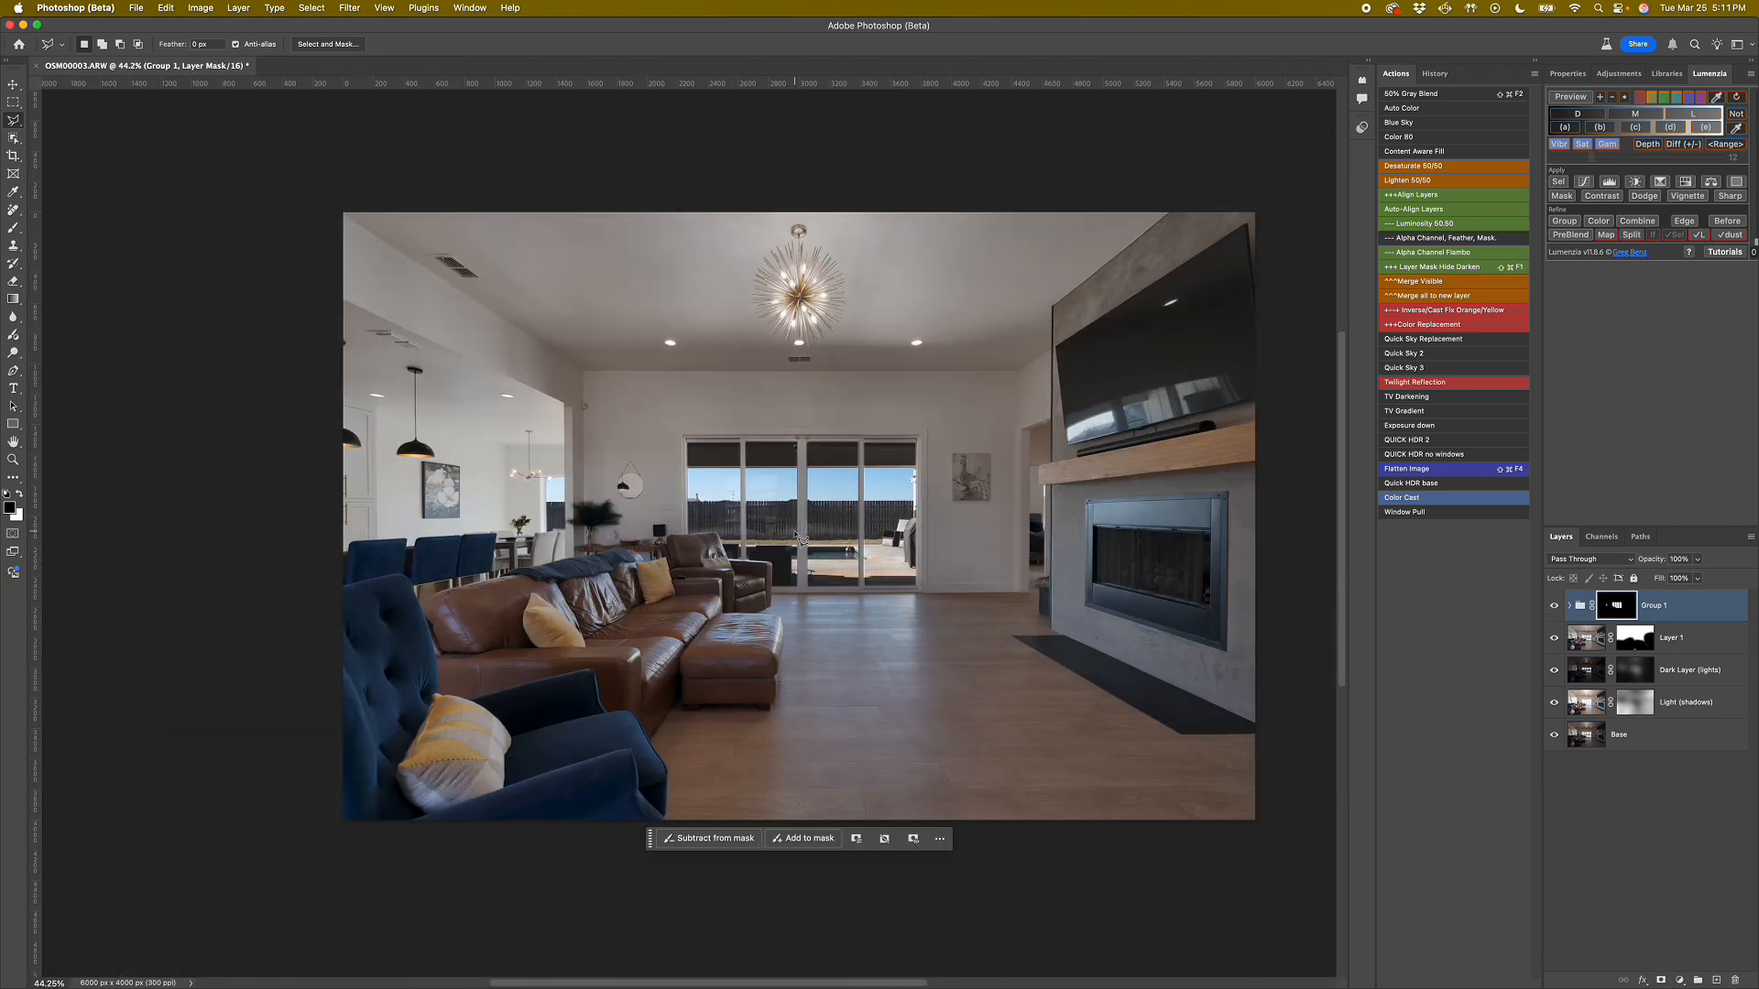
{"action": "left_click_drag", "start_coordinate": [1091, 649], "coordinate": [1034, 638]}
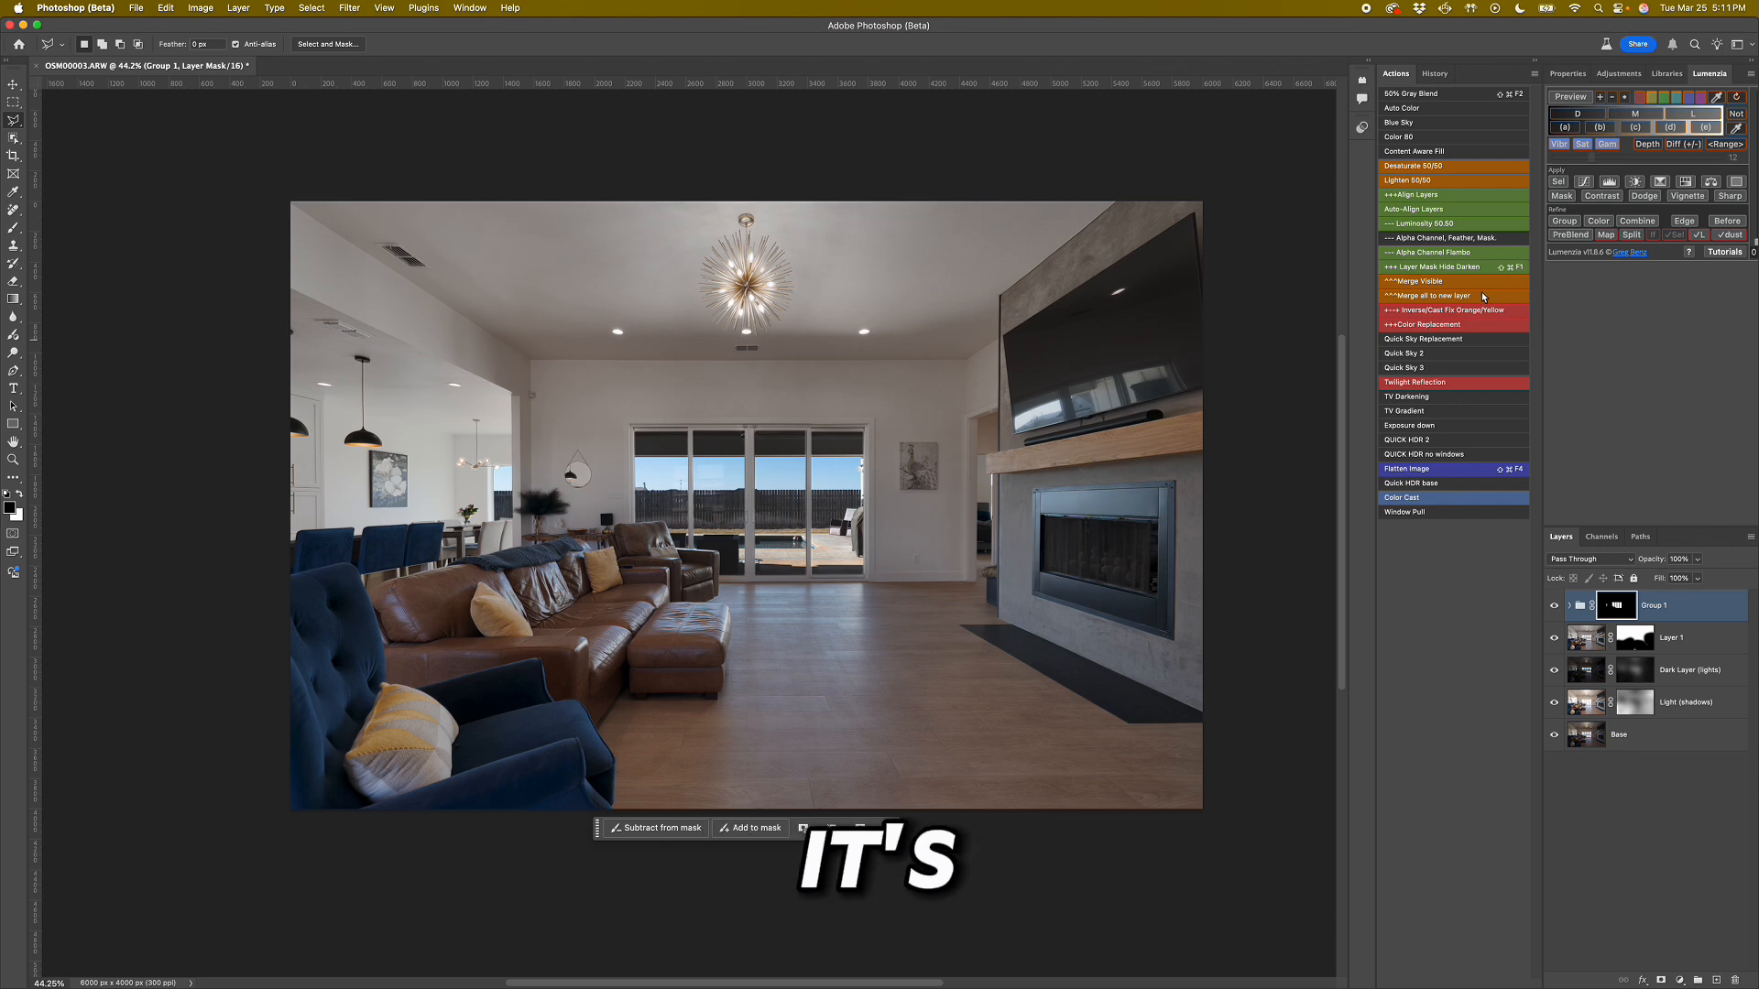
Merge all layers to a new layer above Group 1 and open it in the Camera Raw Filter.
{"action": "left_click", "coordinate": [1424, 297]}
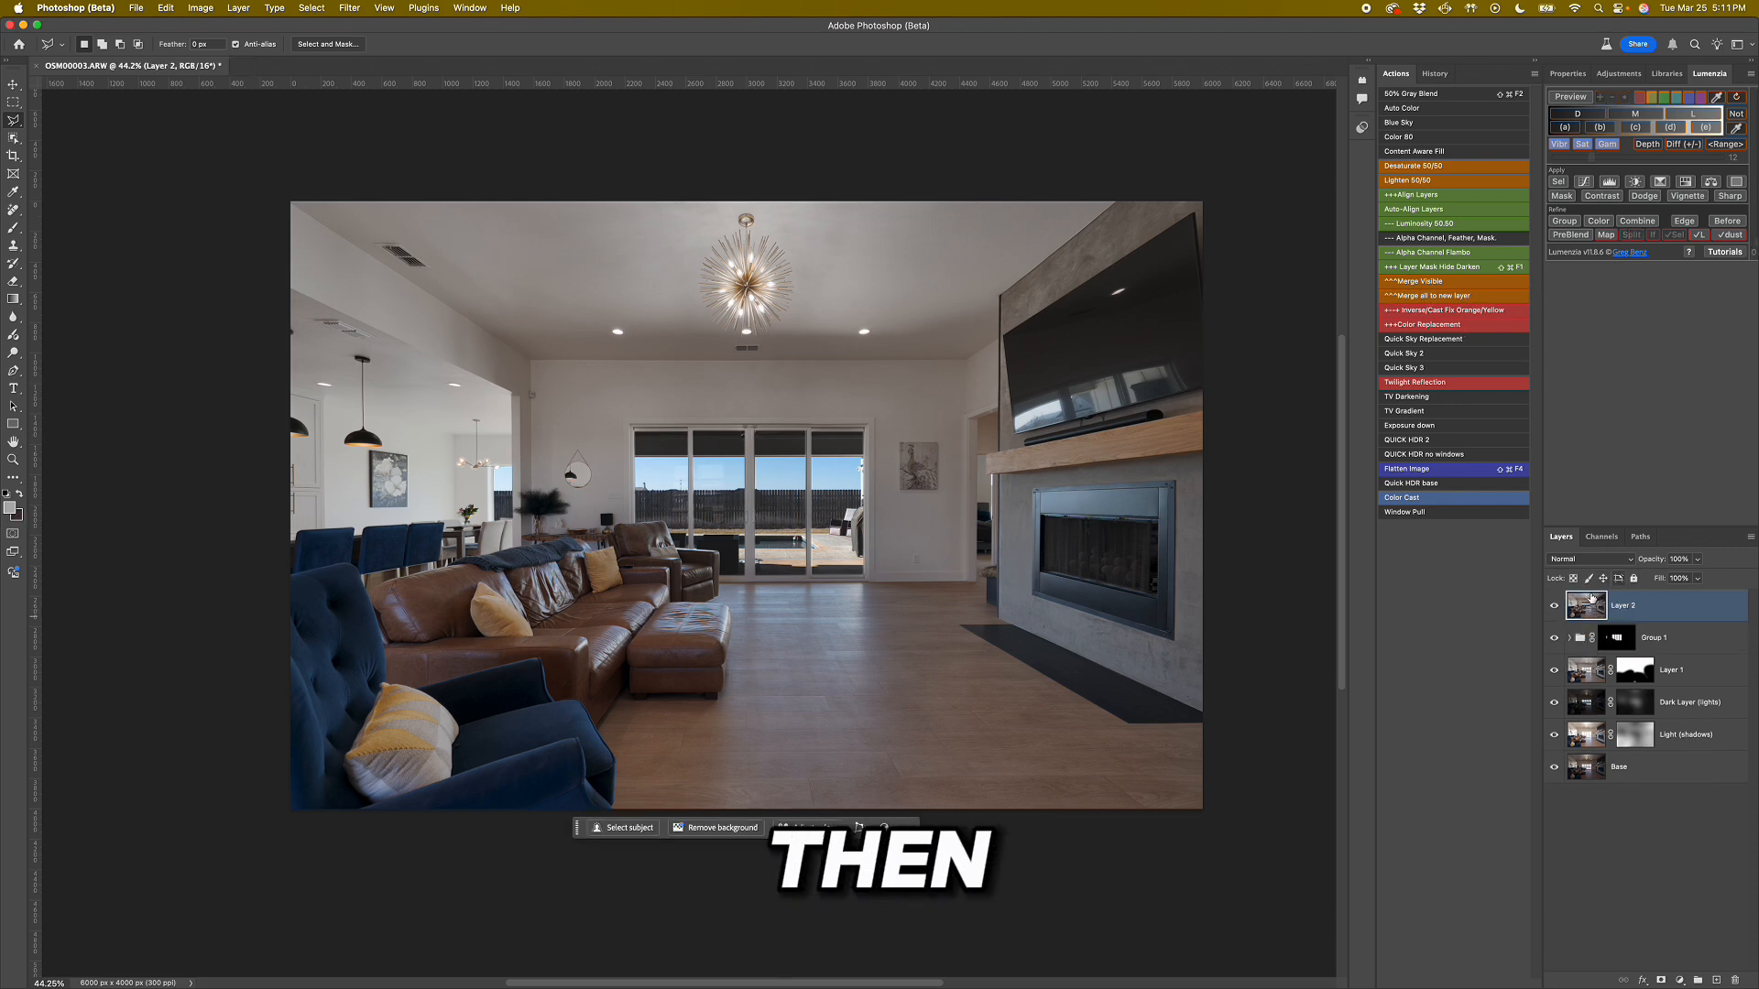
{"action": "left_click", "coordinate": [350, 8]}
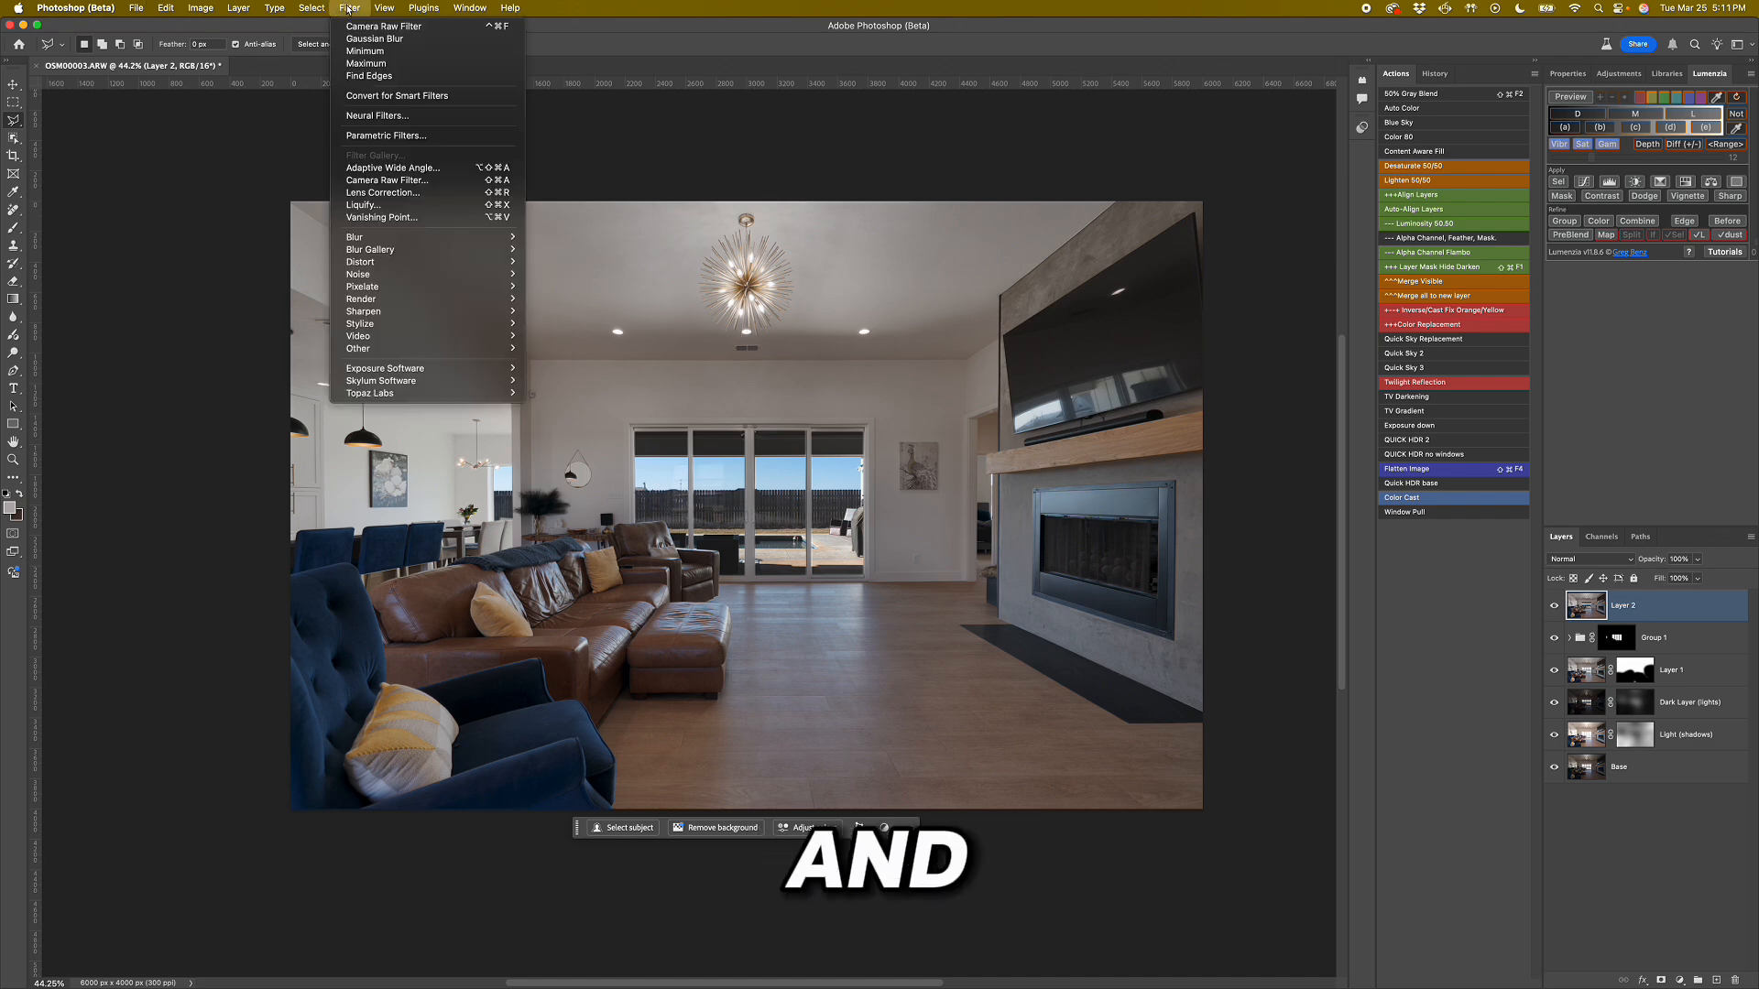
{"action": "left_click", "coordinate": [403, 181]}
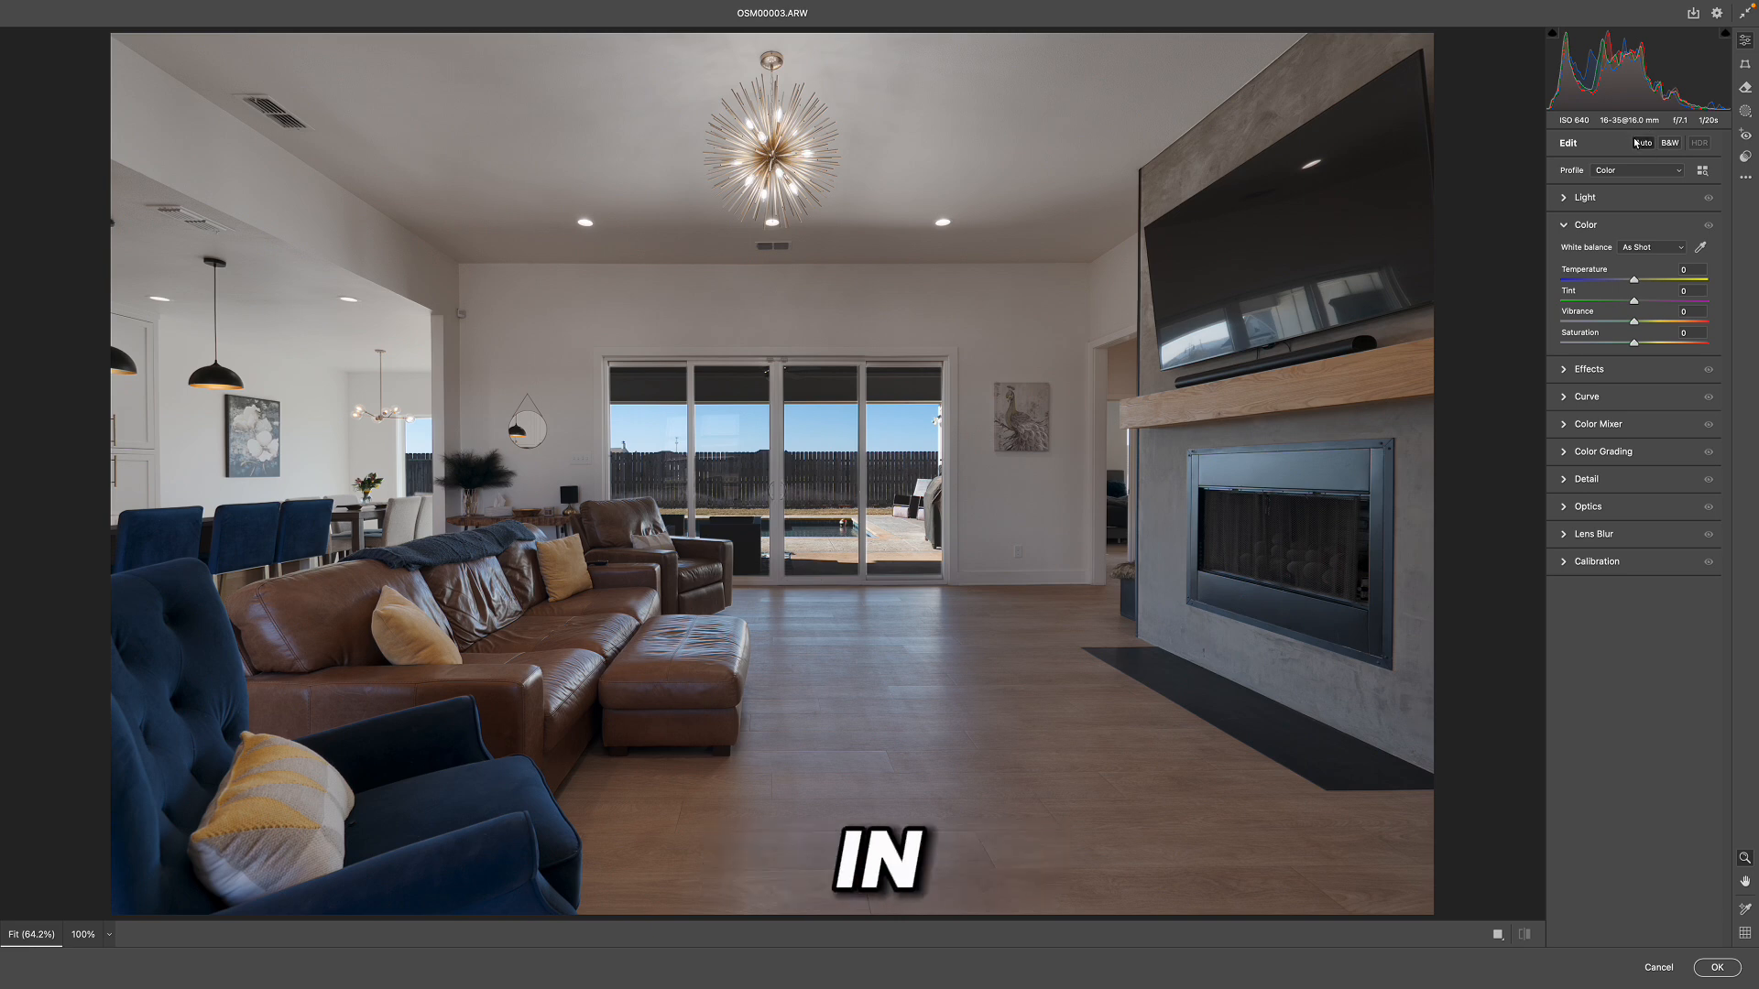
Apply Auto adjustments in Camera Raw, set Exposure to +0.40 and apply the filter to the merged layer.
{"action": "left_click", "coordinate": [1643, 144]}
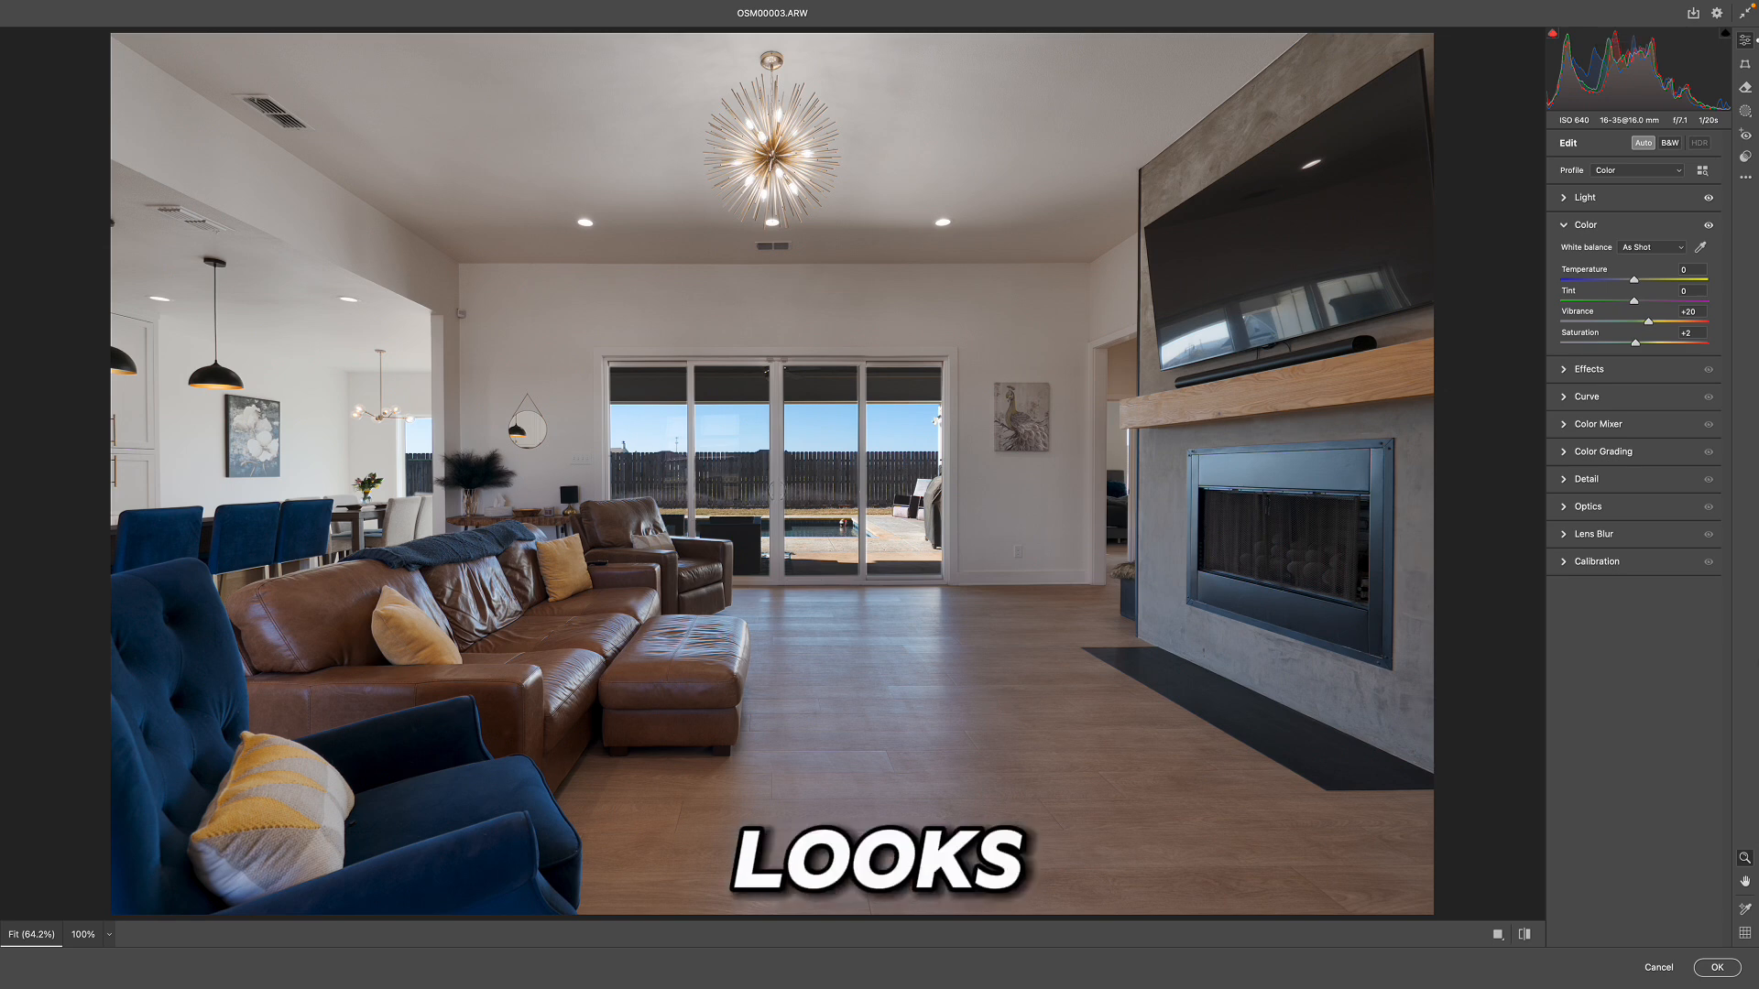
{"action": "left_click", "coordinate": [1569, 197]}
{"action": "mouse_move", "coordinate": [1640, 254]}
{"action": "left_mouse_down"}
{"action": "mouse_move", "coordinate": [1654, 258]}
{"action": "mouse_move", "coordinate": [1641, 237]}
{"action": "left_mouse_up"}
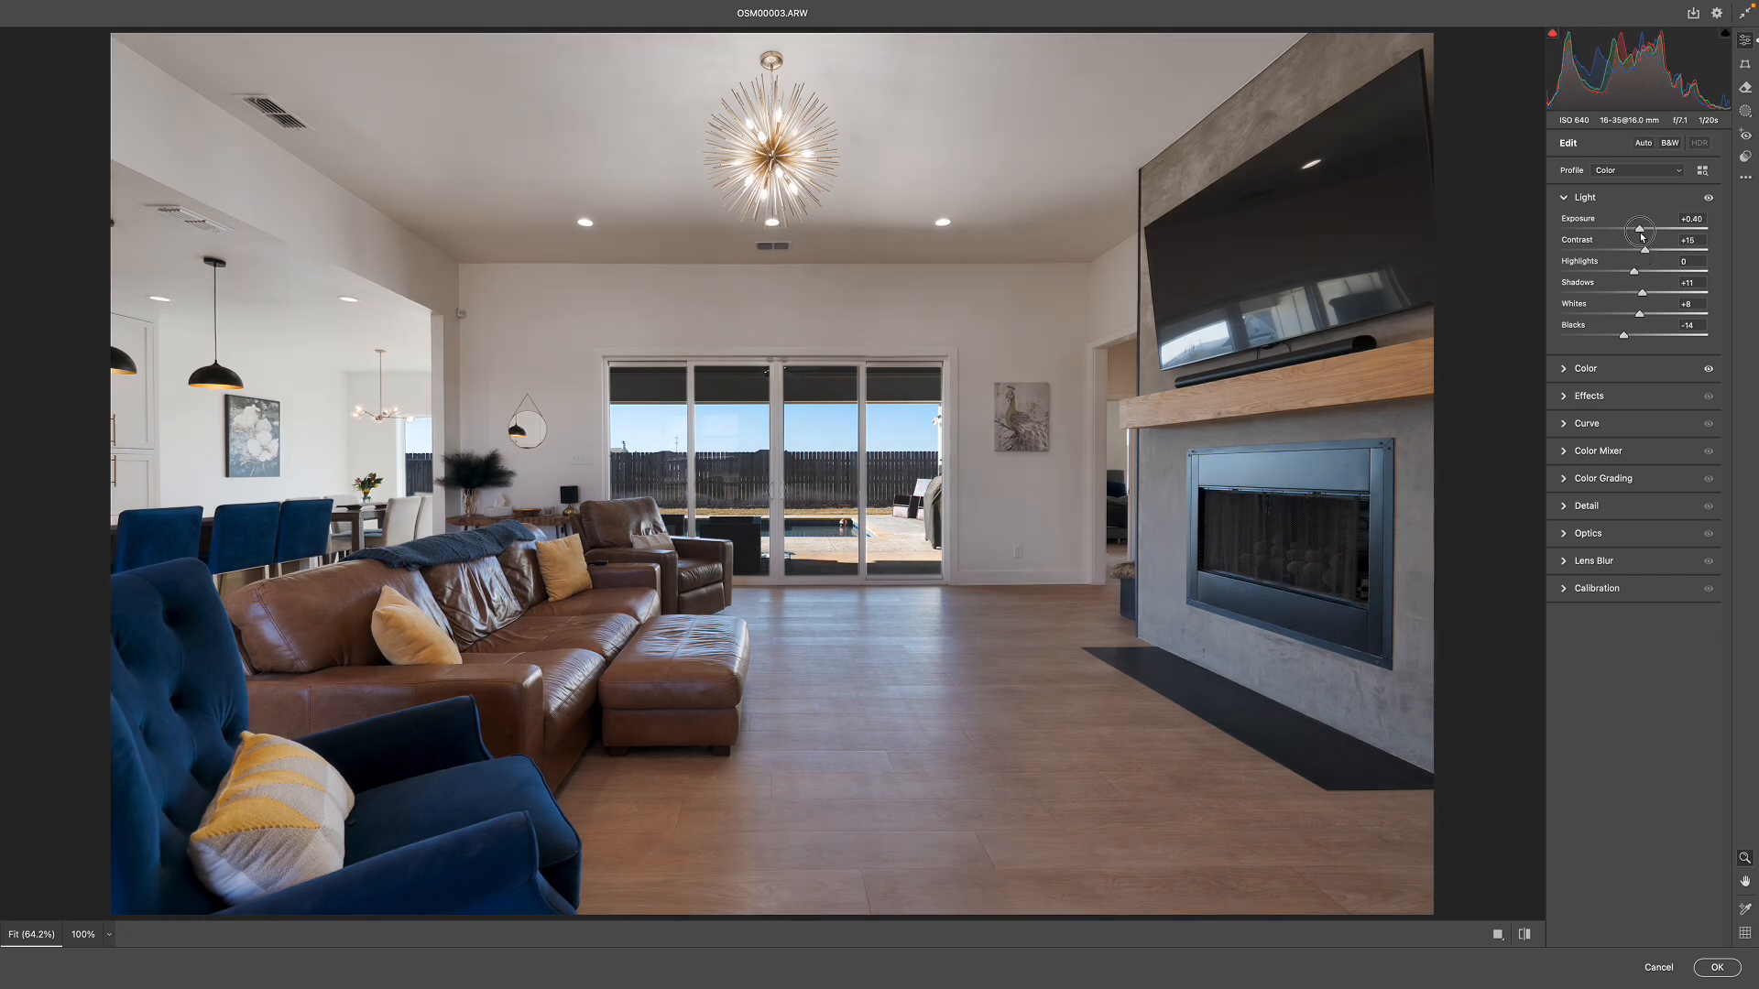
{"action": "scroll", "coordinate": [984, 266], "scroll_direction": "down", "scroll_amount": 2}
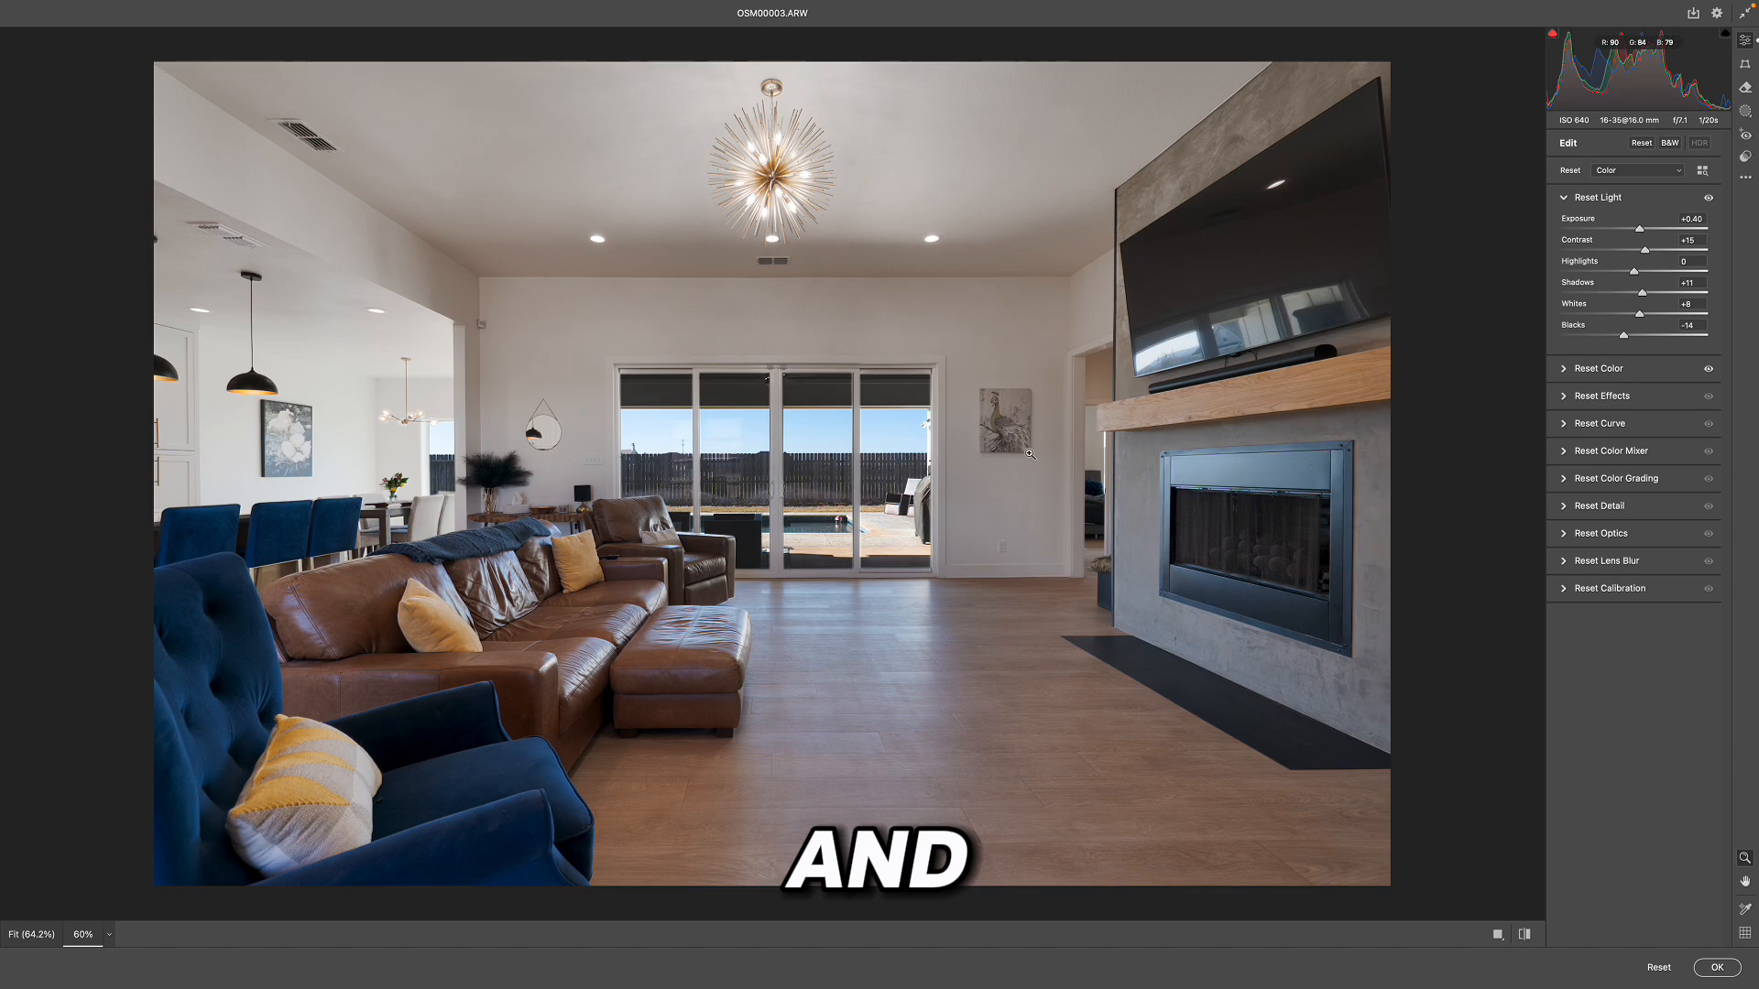
{"action": "left_click", "coordinate": [1714, 966]}
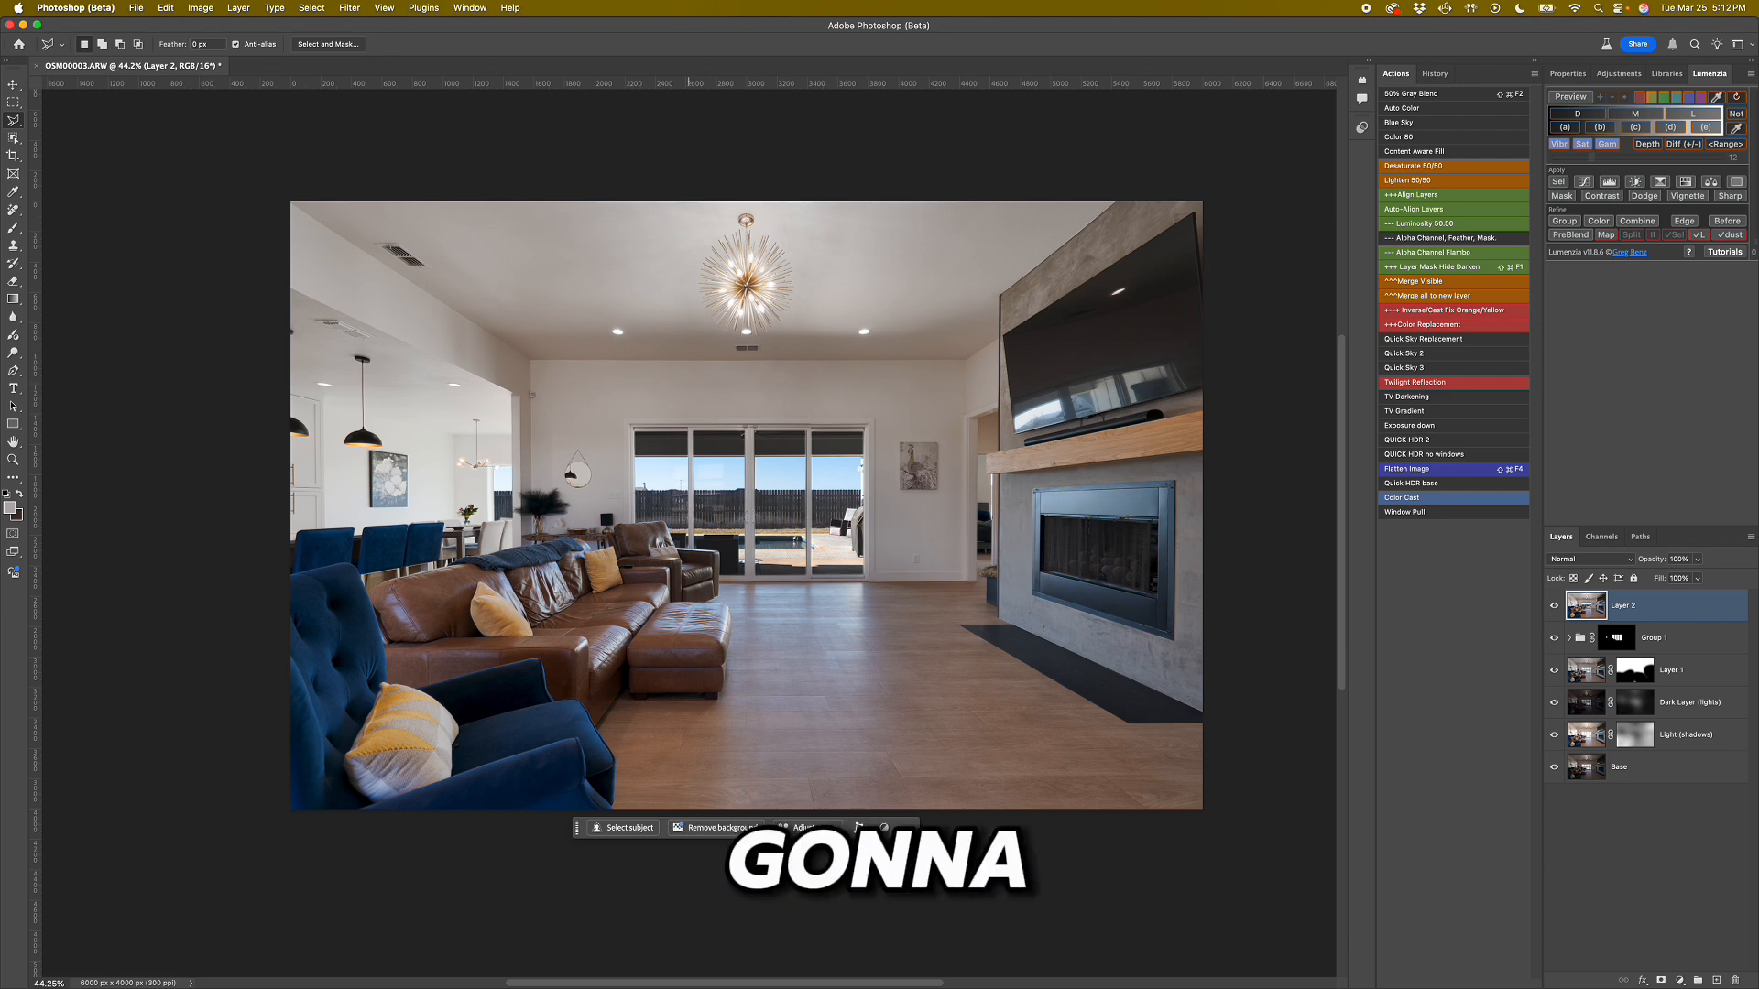
Place TV Screen Replacement Image.jpg from the Dropbox folder into the photo and position it over the wall-mounted TV.
{"action": "key", "text": "super+Tab"}
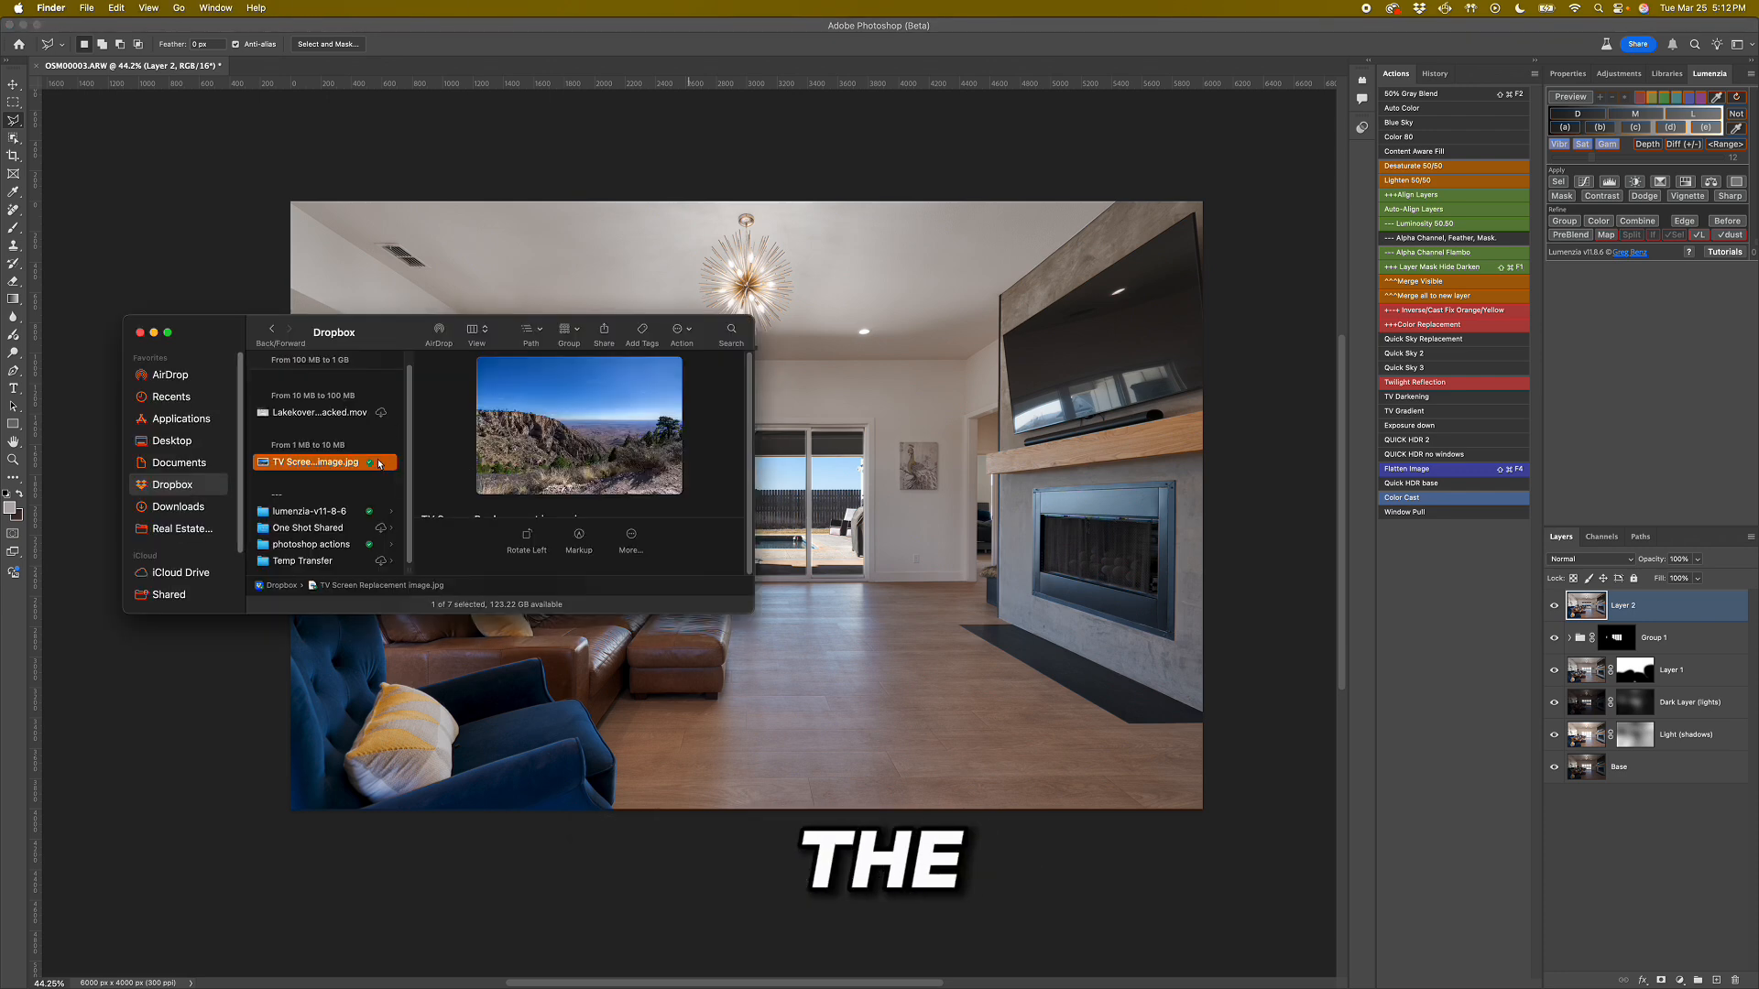
{"action": "left_click_drag", "start_coordinate": [330, 462], "coordinate": [1142, 311]}
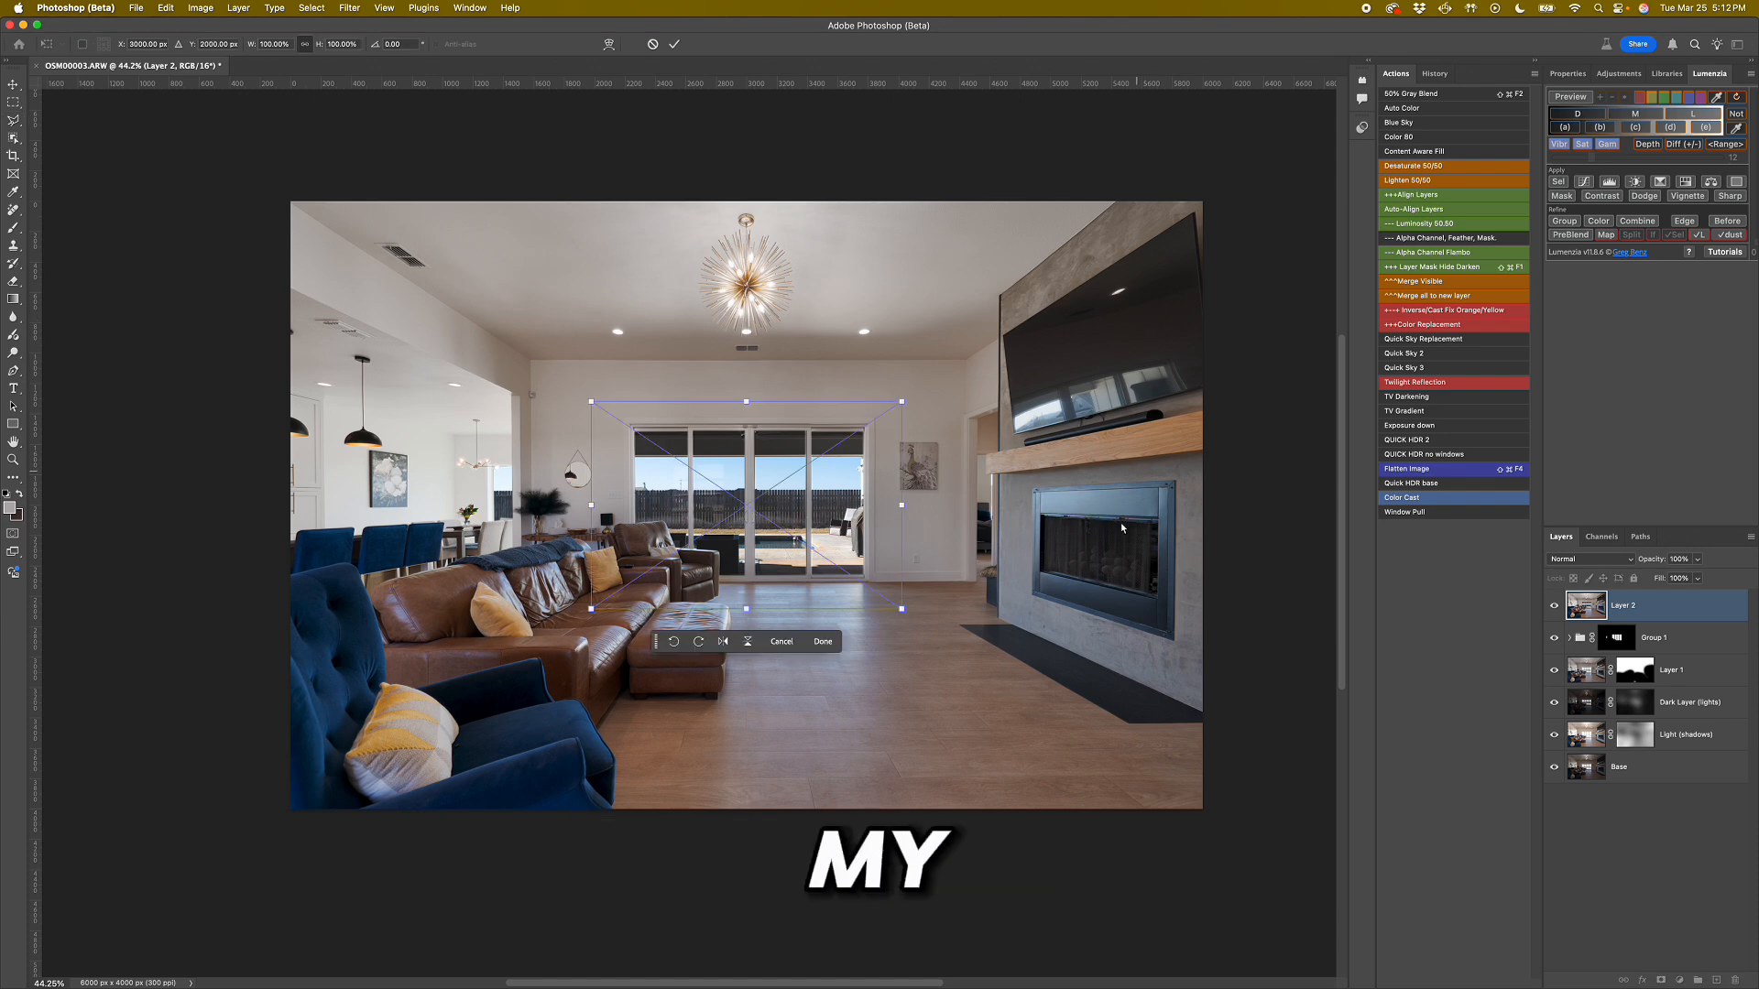
{"action": "left_click_drag", "start_coordinate": [815, 499], "coordinate": [1149, 346]}
Distort the placed landscape image, fitting its upper-right corner to the TV screen's upper-right corner.
{"action": "right_click", "coordinate": [1162, 337]}
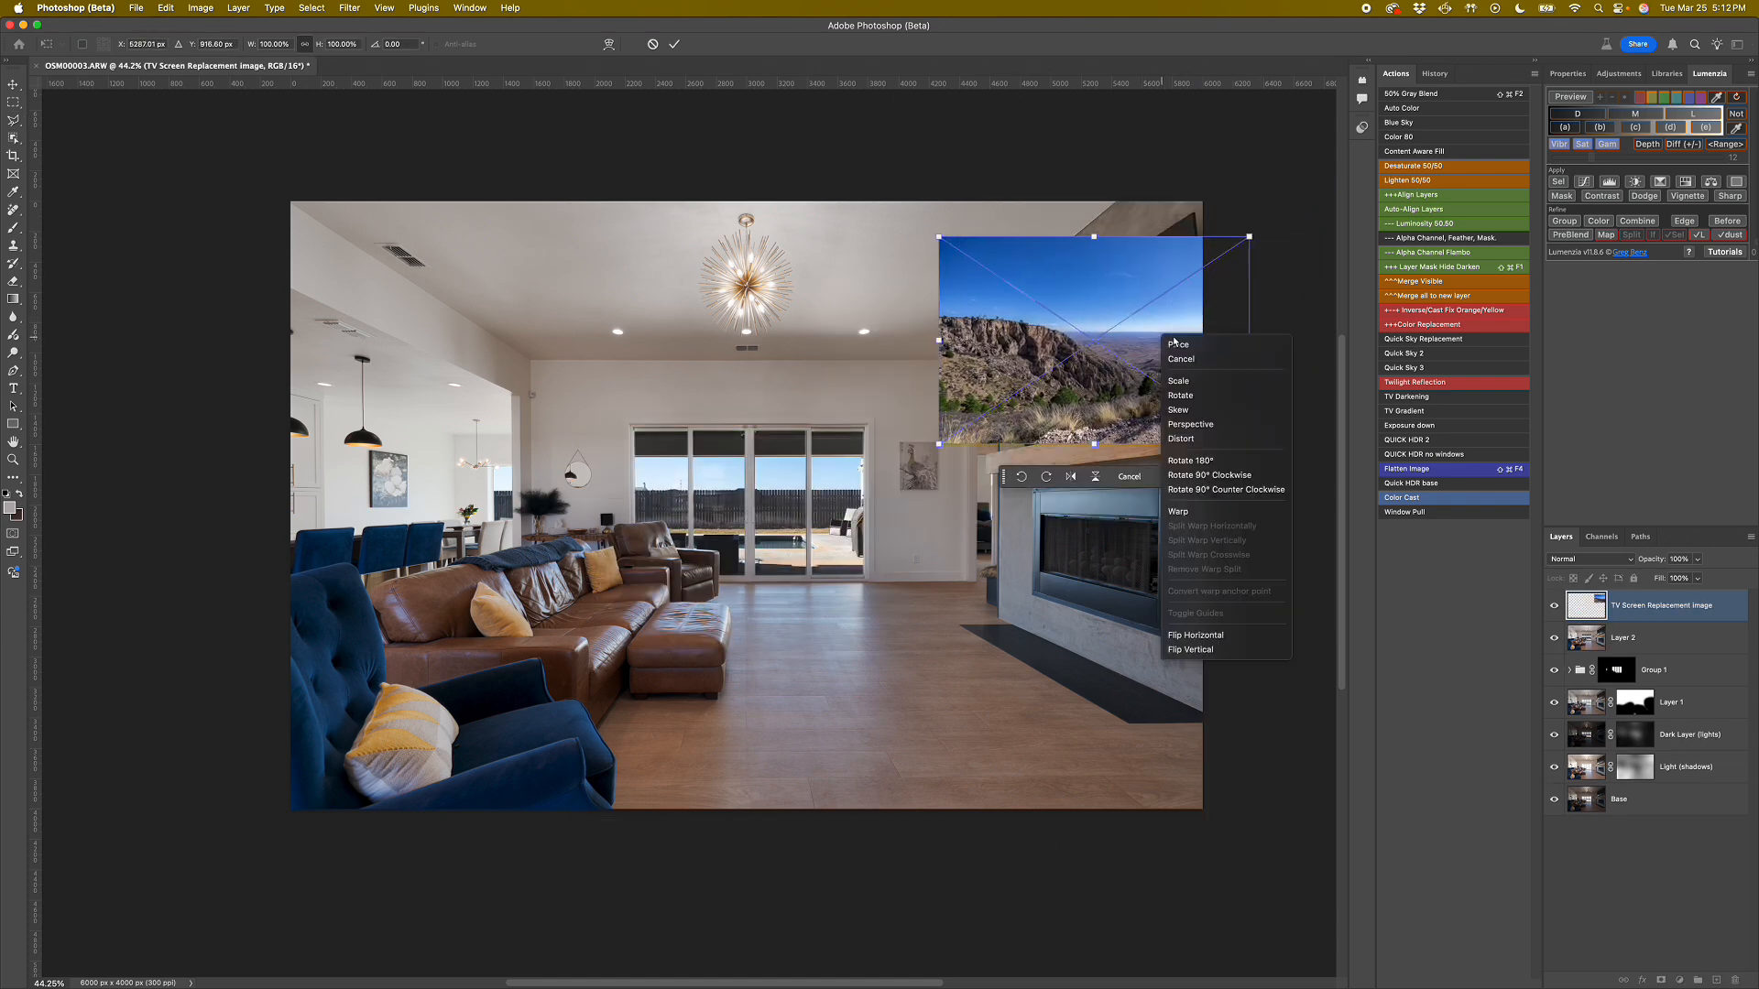
{"action": "left_click", "coordinate": [1207, 439]}
{"action": "left_click_drag", "start_coordinate": [1251, 241], "coordinate": [1205, 214]}
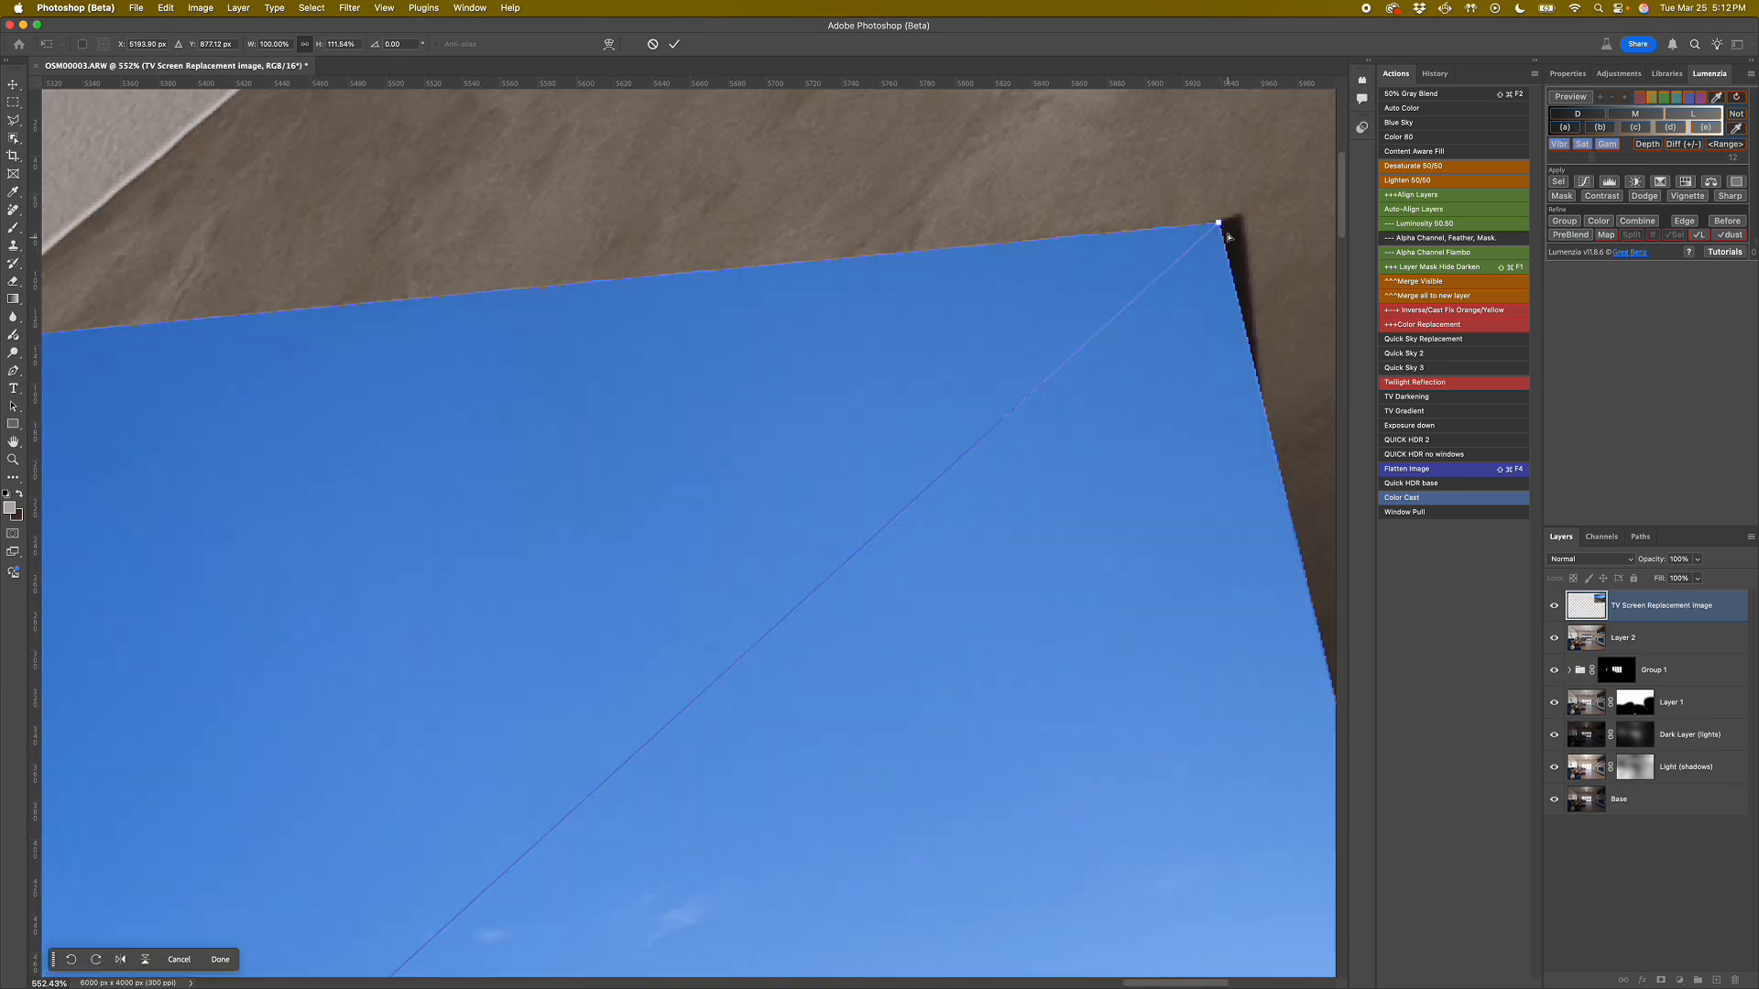
{"action": "mouse_move", "coordinate": [1228, 233]}
{"action": "left_mouse_down"}
{"action": "mouse_move", "coordinate": [1208, 284]}
{"action": "mouse_move", "coordinate": [1202, 239]}
{"action": "left_mouse_up"}
Fit the landscape image's upper-left corner precisely to the TV screen's upper-left corner.
{"action": "left_click_drag", "start_coordinate": [866, 399], "coordinate": [1300, 279]}
{"action": "left_click_drag", "start_coordinate": [840, 550], "coordinate": [1503, 631]}
{"action": "left_click_drag", "start_coordinate": [536, 672], "coordinate": [991, 521]}
{"action": "scroll", "coordinate": [991, 520], "scroll_direction": "down", "scroll_amount": 10}
{"action": "left_click_drag", "start_coordinate": [865, 505], "coordinate": [945, 617]}
{"action": "scroll", "coordinate": [944, 614], "scroll_direction": "up", "scroll_amount": 6}
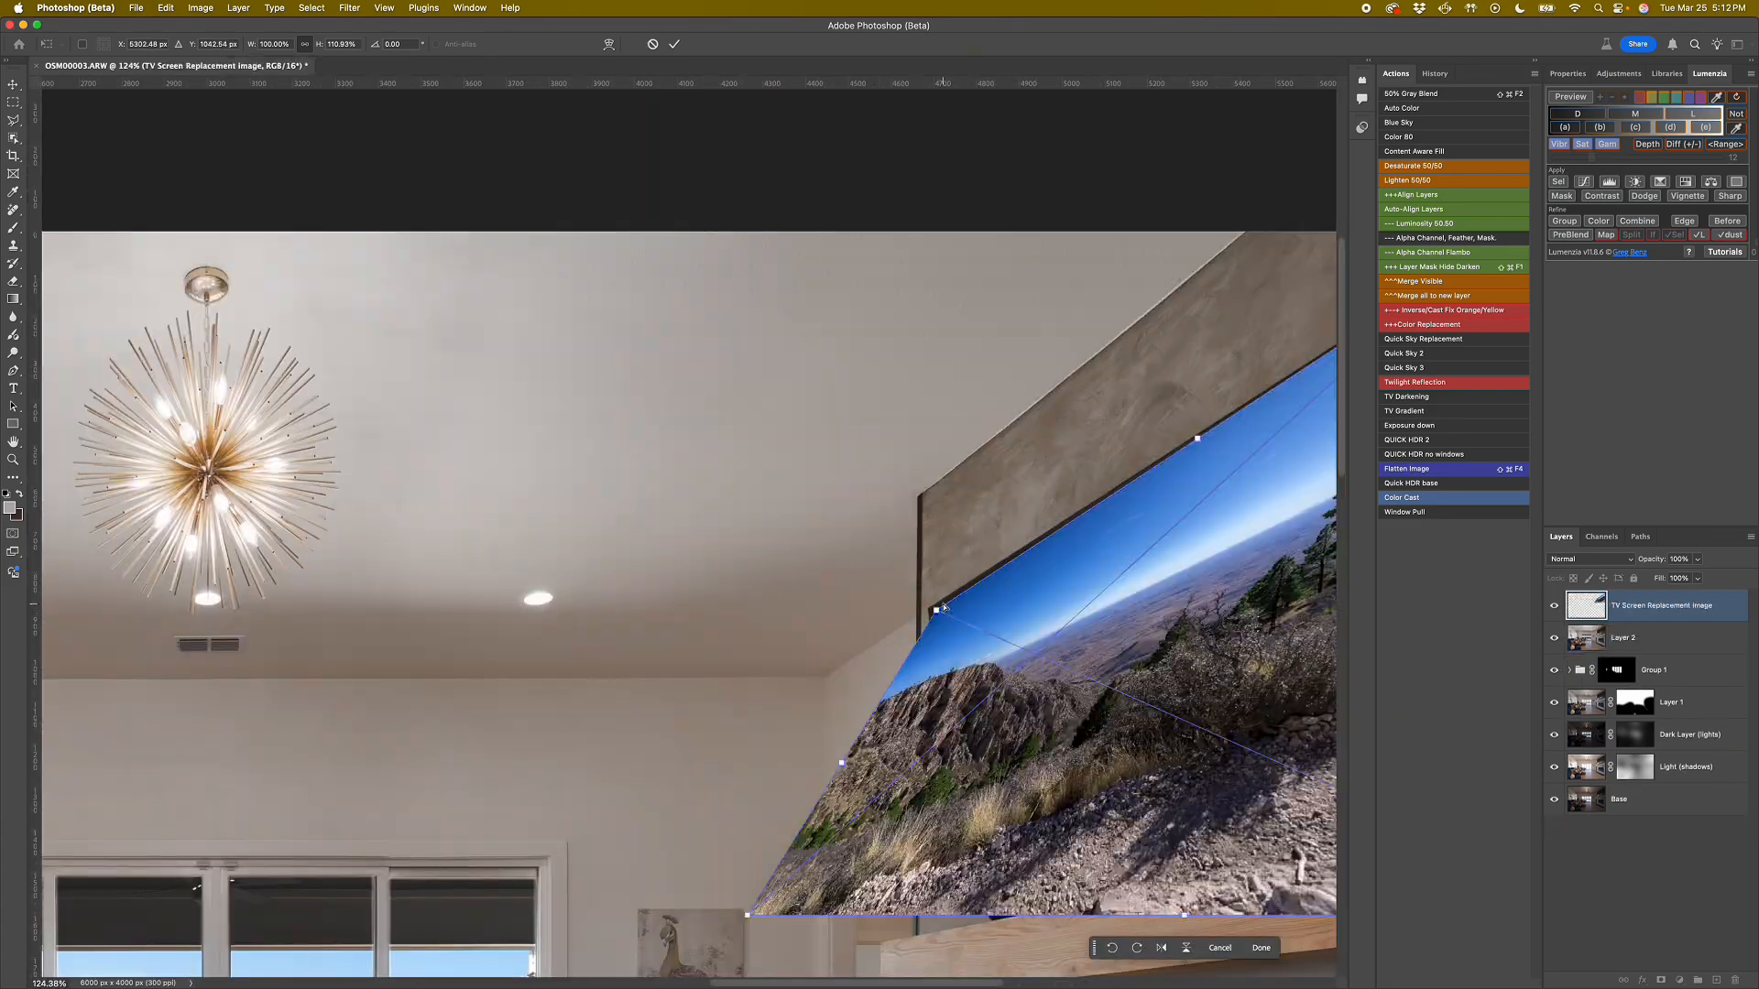
{"action": "scroll", "coordinate": [945, 608], "scroll_direction": "up", "scroll_amount": 8}
{"action": "left_click_drag", "start_coordinate": [931, 618], "coordinate": [908, 616]}
{"action": "scroll", "coordinate": [909, 616], "scroll_direction": "down", "scroll_amount": 10}
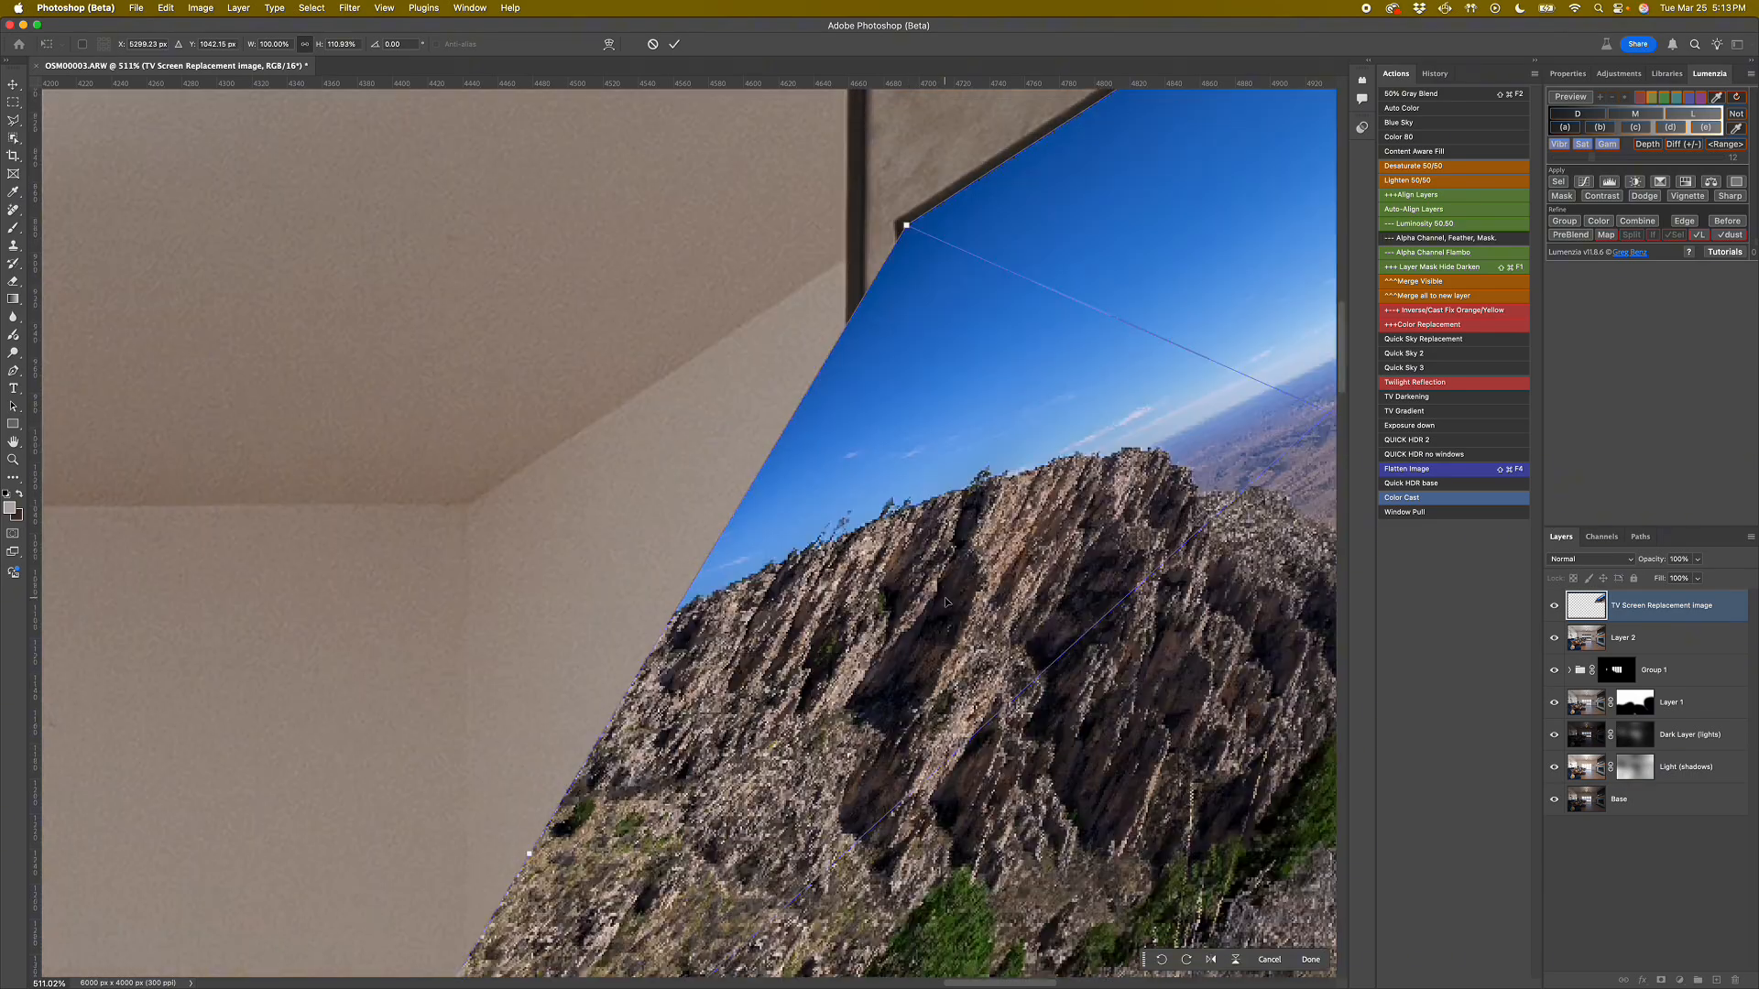
Fit the landscape image's two lower corners to the bottom corners of the TV screen.
{"action": "scroll", "coordinate": [963, 636], "scroll_direction": "down", "scroll_amount": 8}
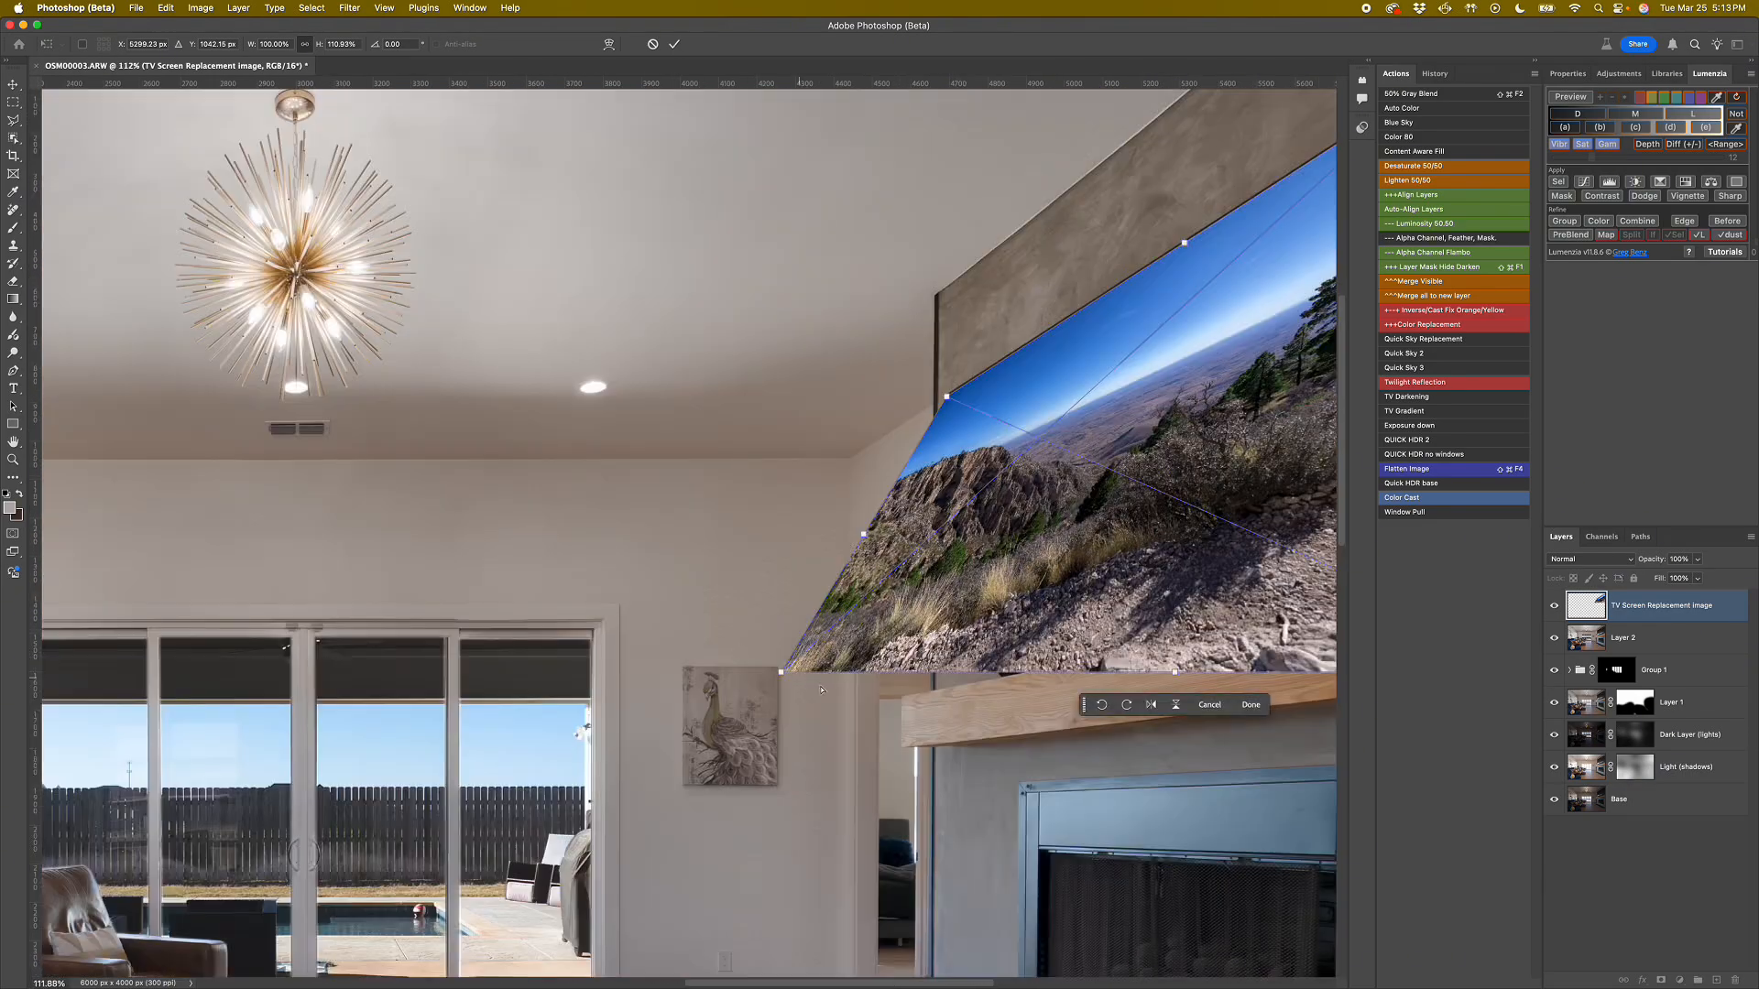
{"action": "left_click_drag", "start_coordinate": [790, 678], "coordinate": [976, 644]}
{"action": "left_click_drag", "start_coordinate": [1032, 501], "coordinate": [732, 463]}
{"action": "left_click_drag", "start_coordinate": [1273, 641], "coordinate": [1169, 488]}
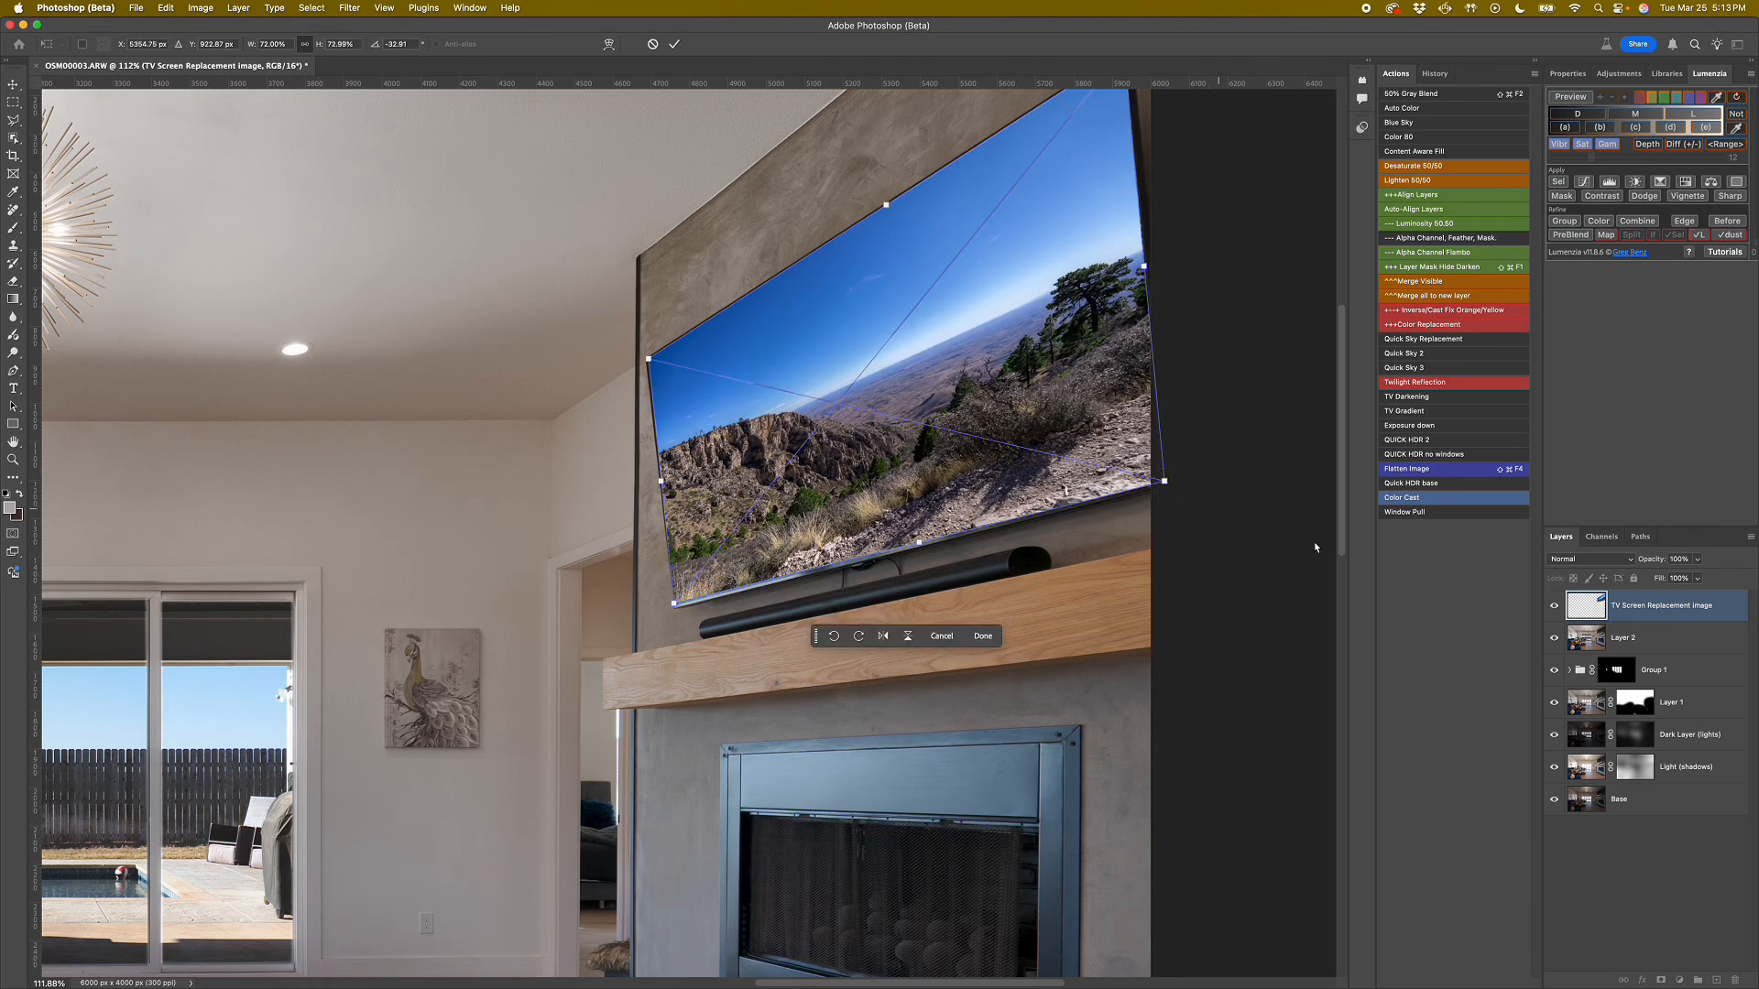
Lower the TV image's opacity to 83% and commit the placement.
{"action": "left_click", "coordinate": [1698, 560]}
{"action": "left_click_drag", "start_coordinate": [1688, 581], "coordinate": [1675, 581]}
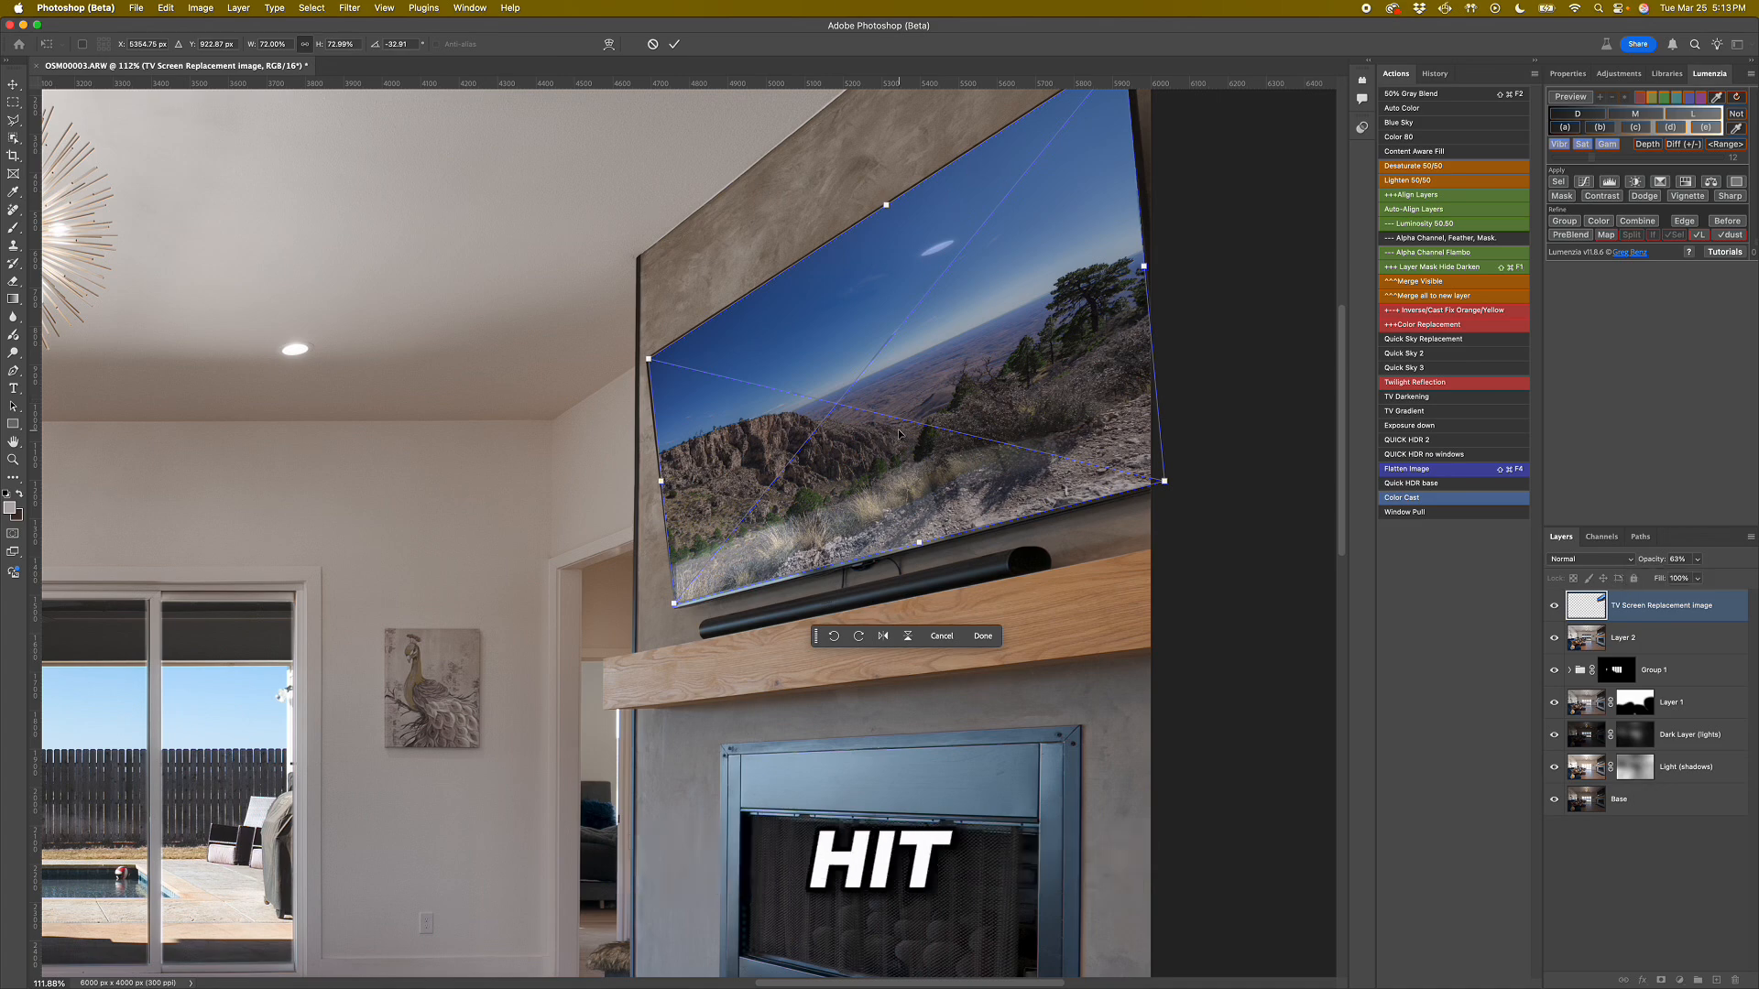
{"action": "key", "text": "Return"}
{"action": "left_click_drag", "start_coordinate": [514, 359], "coordinate": [756, 448]}
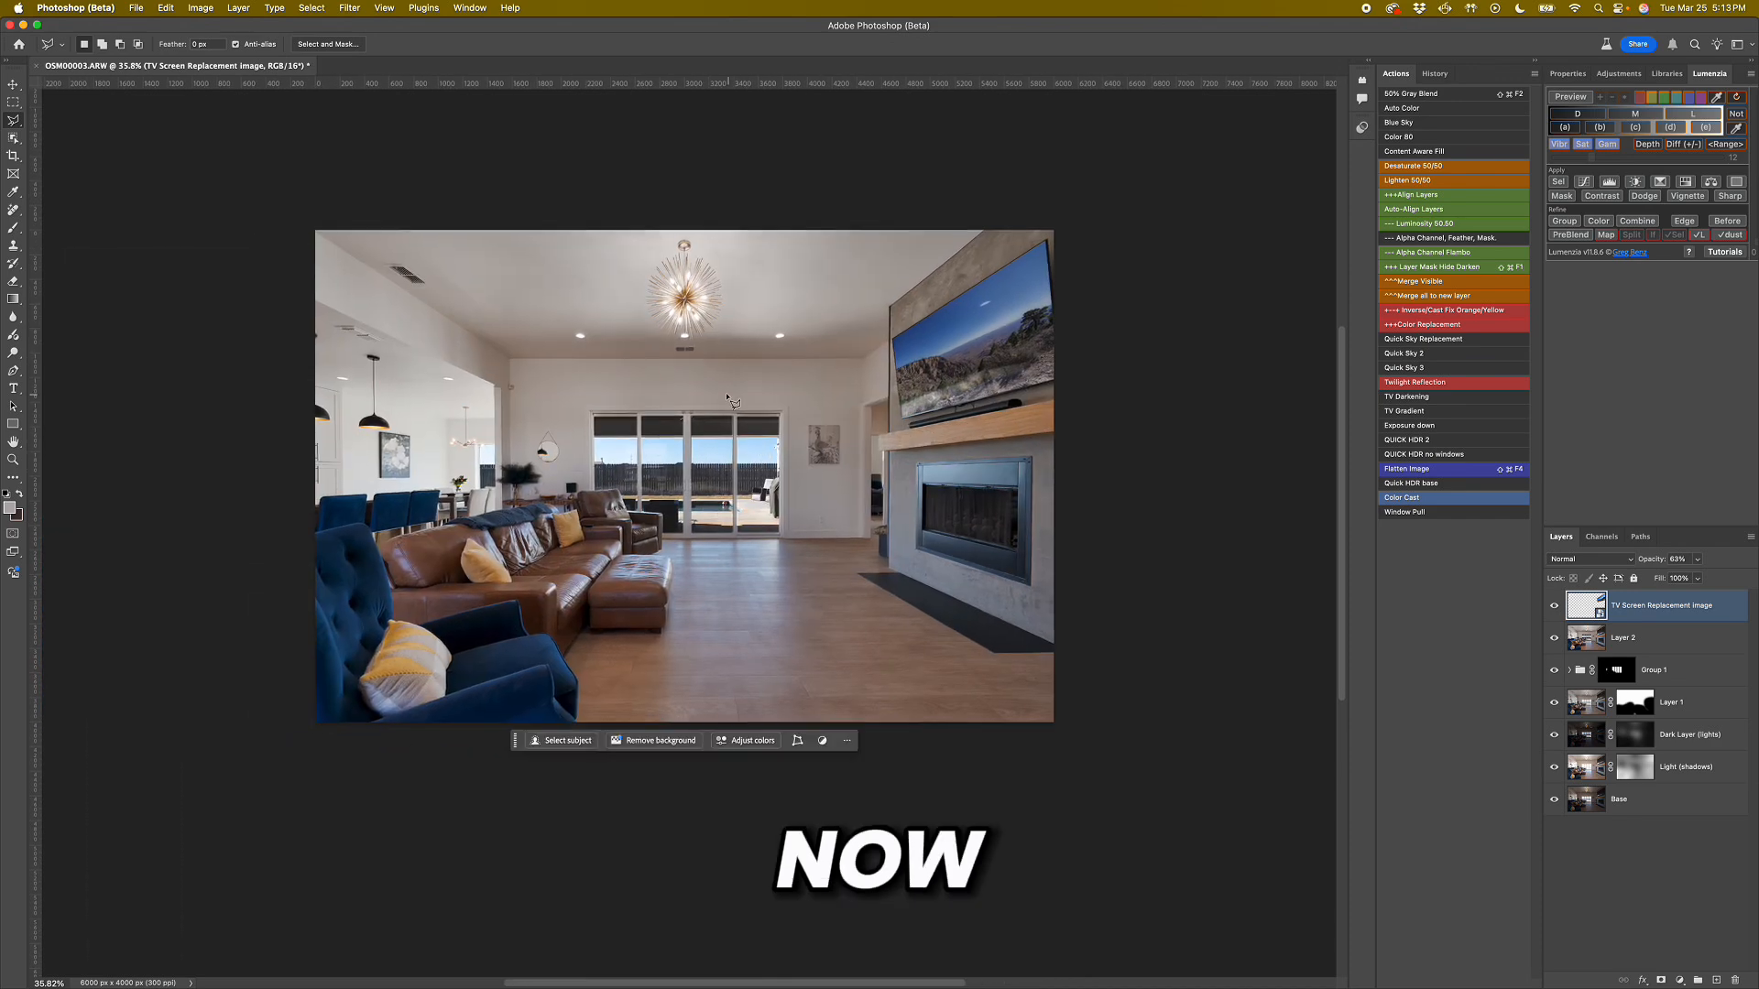
{"action": "scroll", "coordinate": [696, 340], "scroll_direction": "up", "scroll_amount": 2}
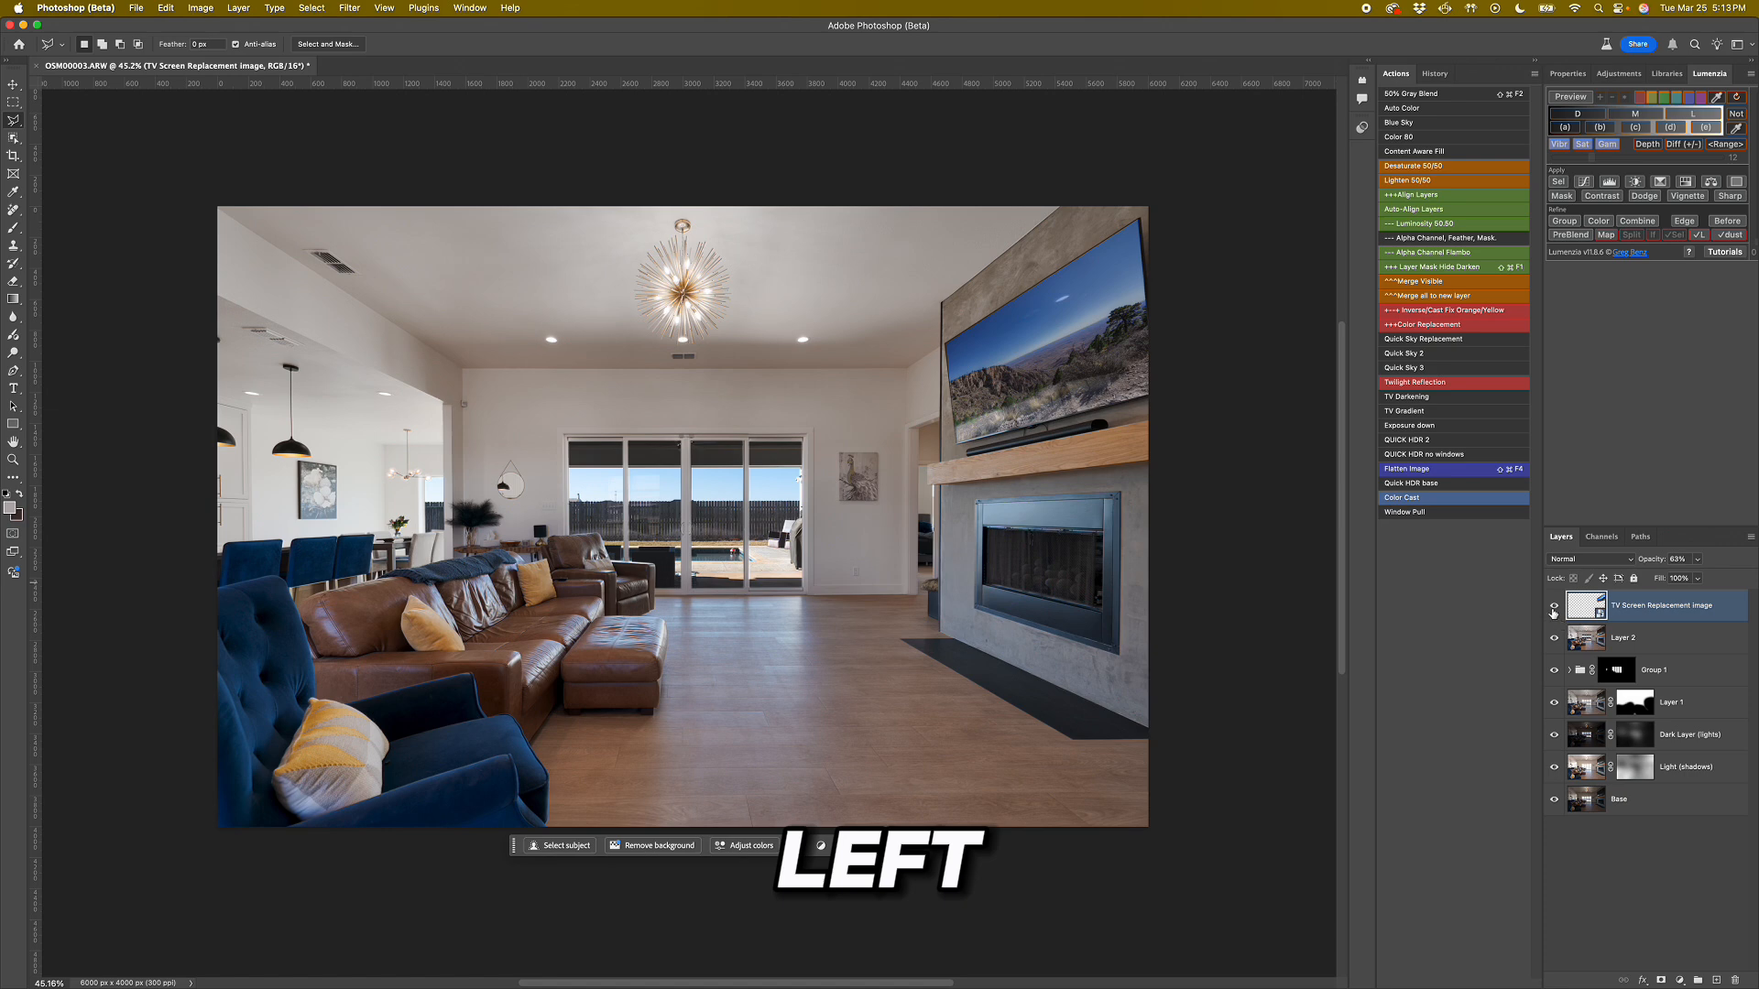
Run the Color Cast action on Layer 2, sampling the wall above the sliding doors with Saturation -45 and Lightness +8.
{"action": "left_click", "coordinate": [1581, 637]}
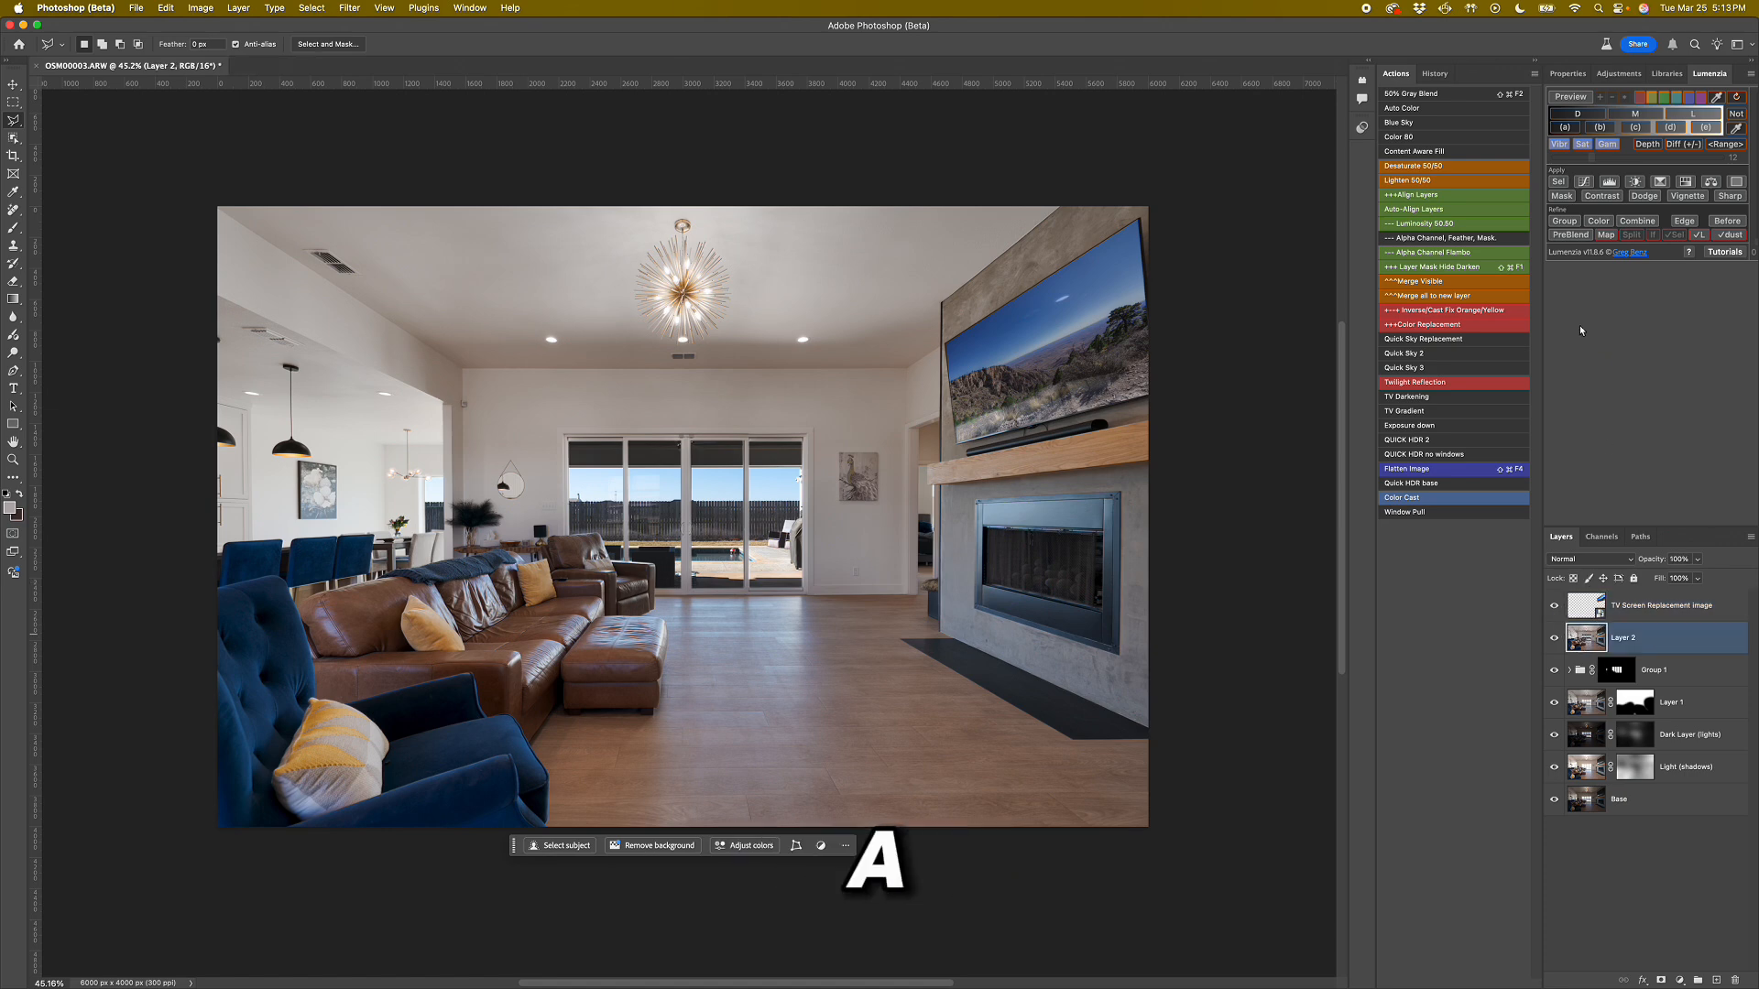
{"action": "left_click", "coordinate": [1420, 499]}
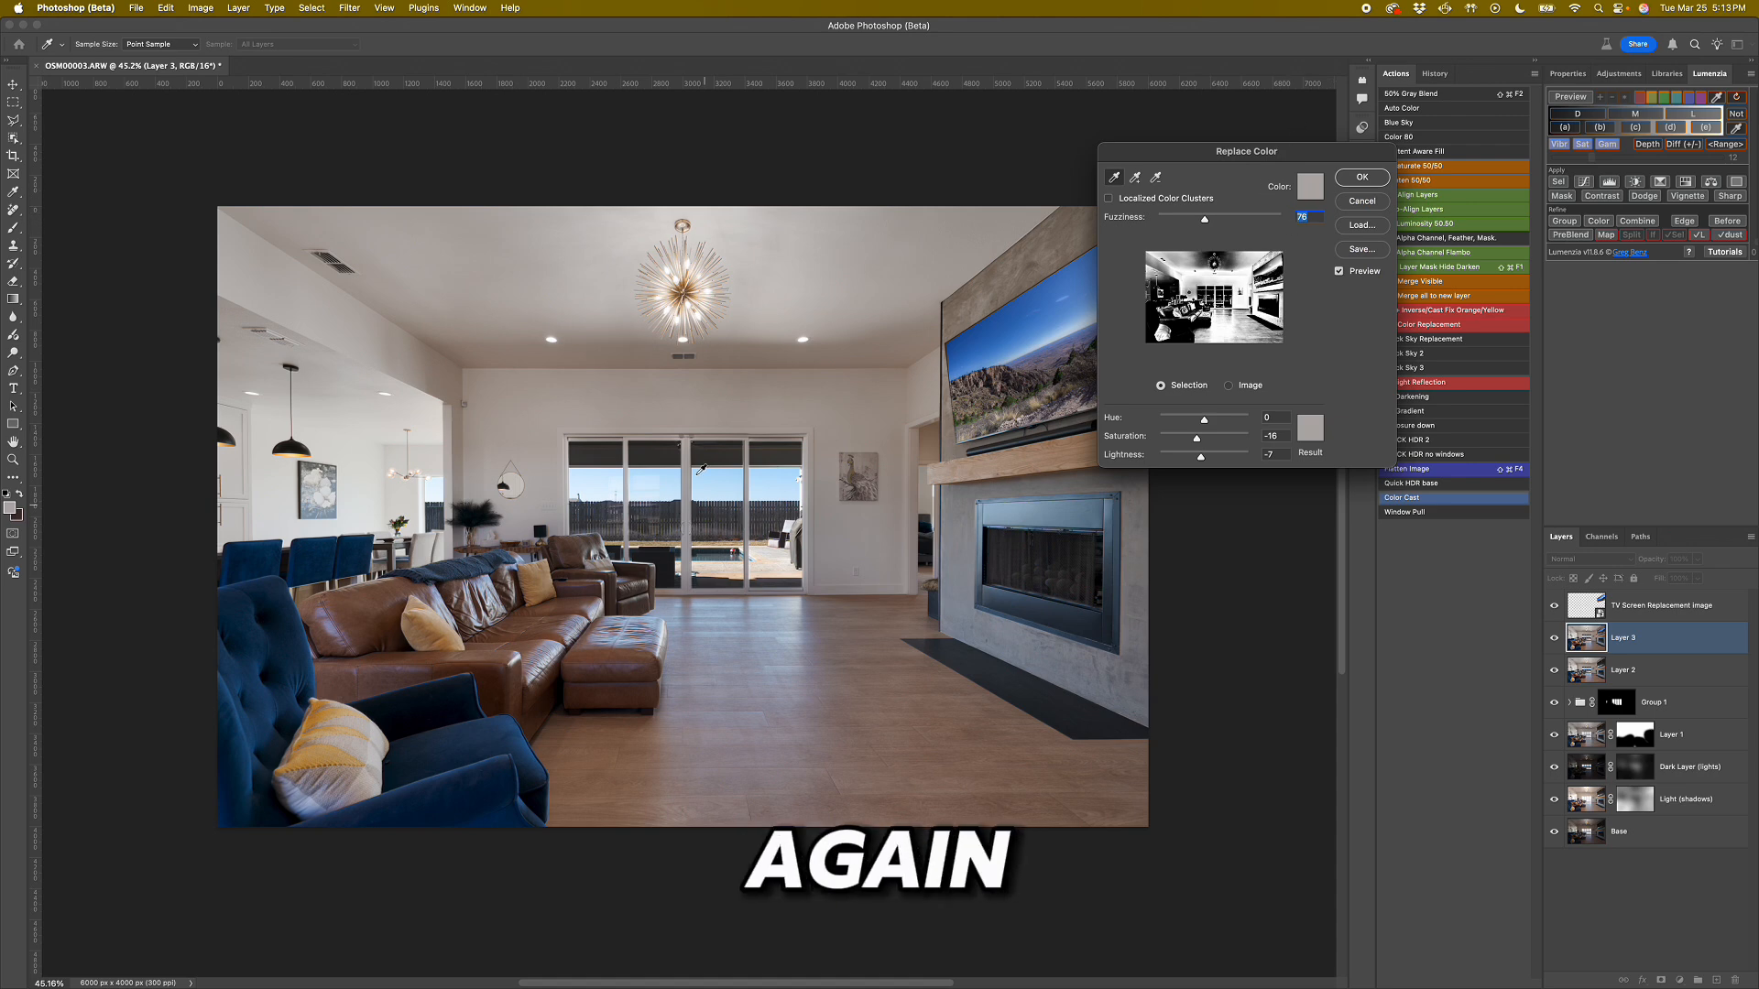
{"action": "left_click", "coordinate": [729, 382]}
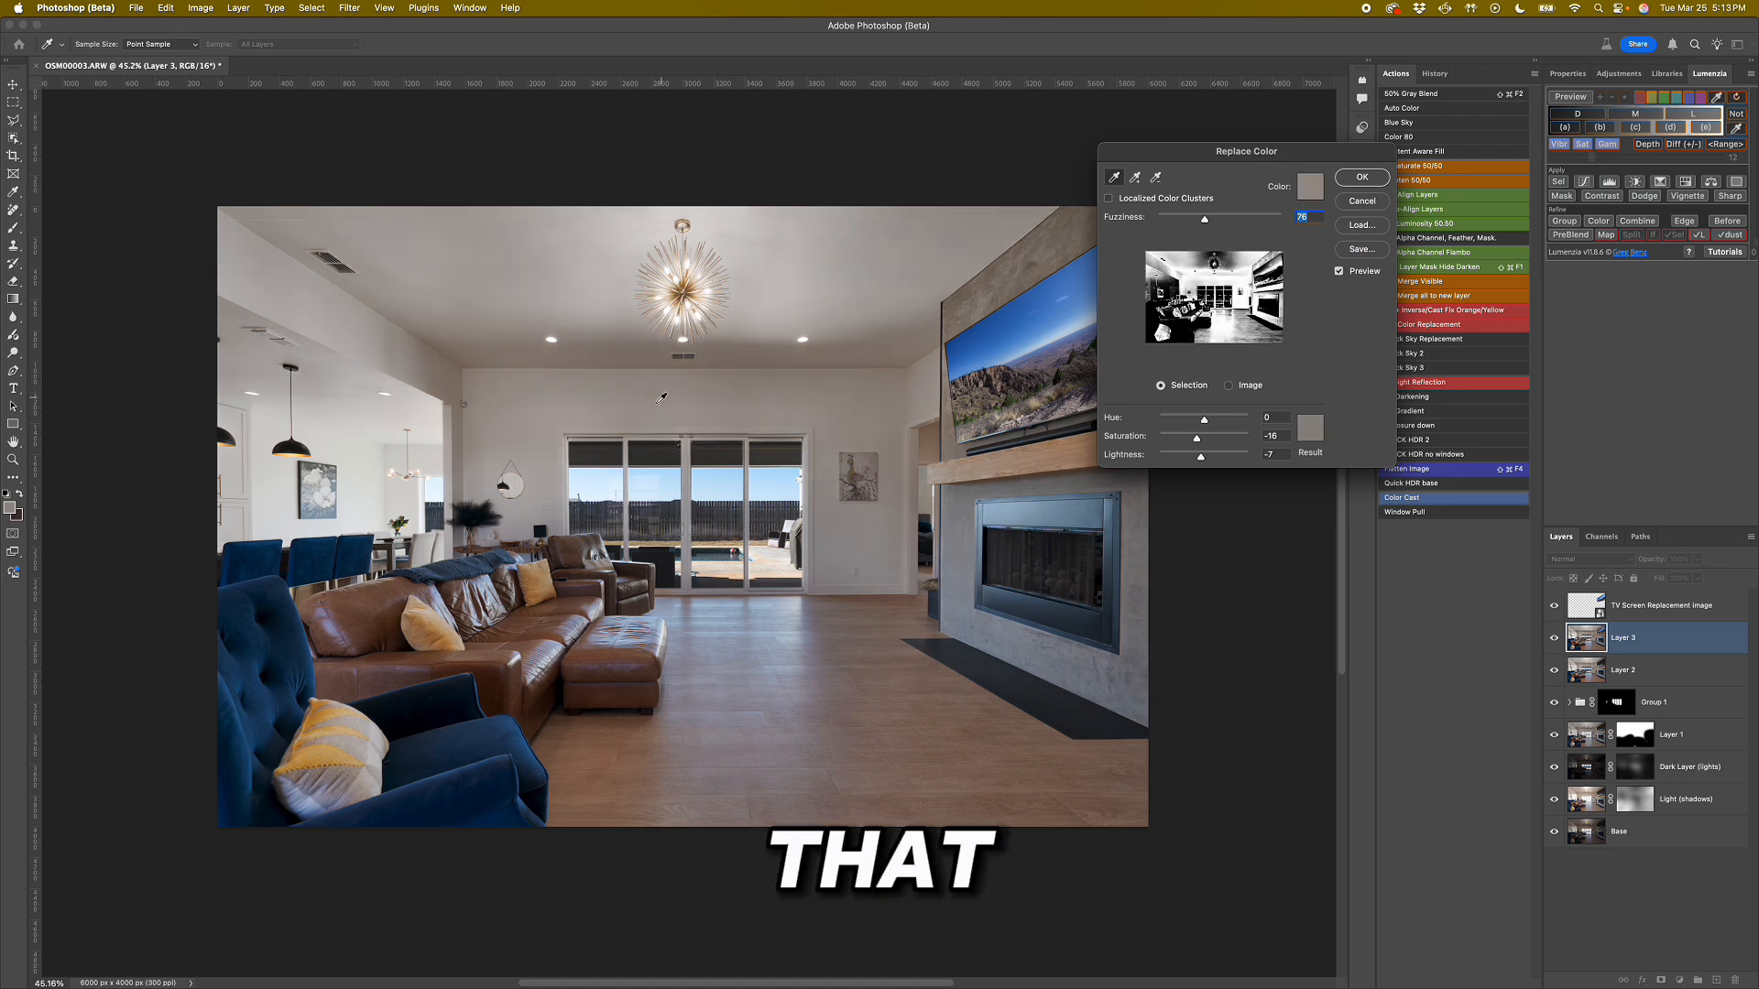
{"action": "left_click_drag", "start_coordinate": [1200, 459], "coordinate": [1185, 445]}
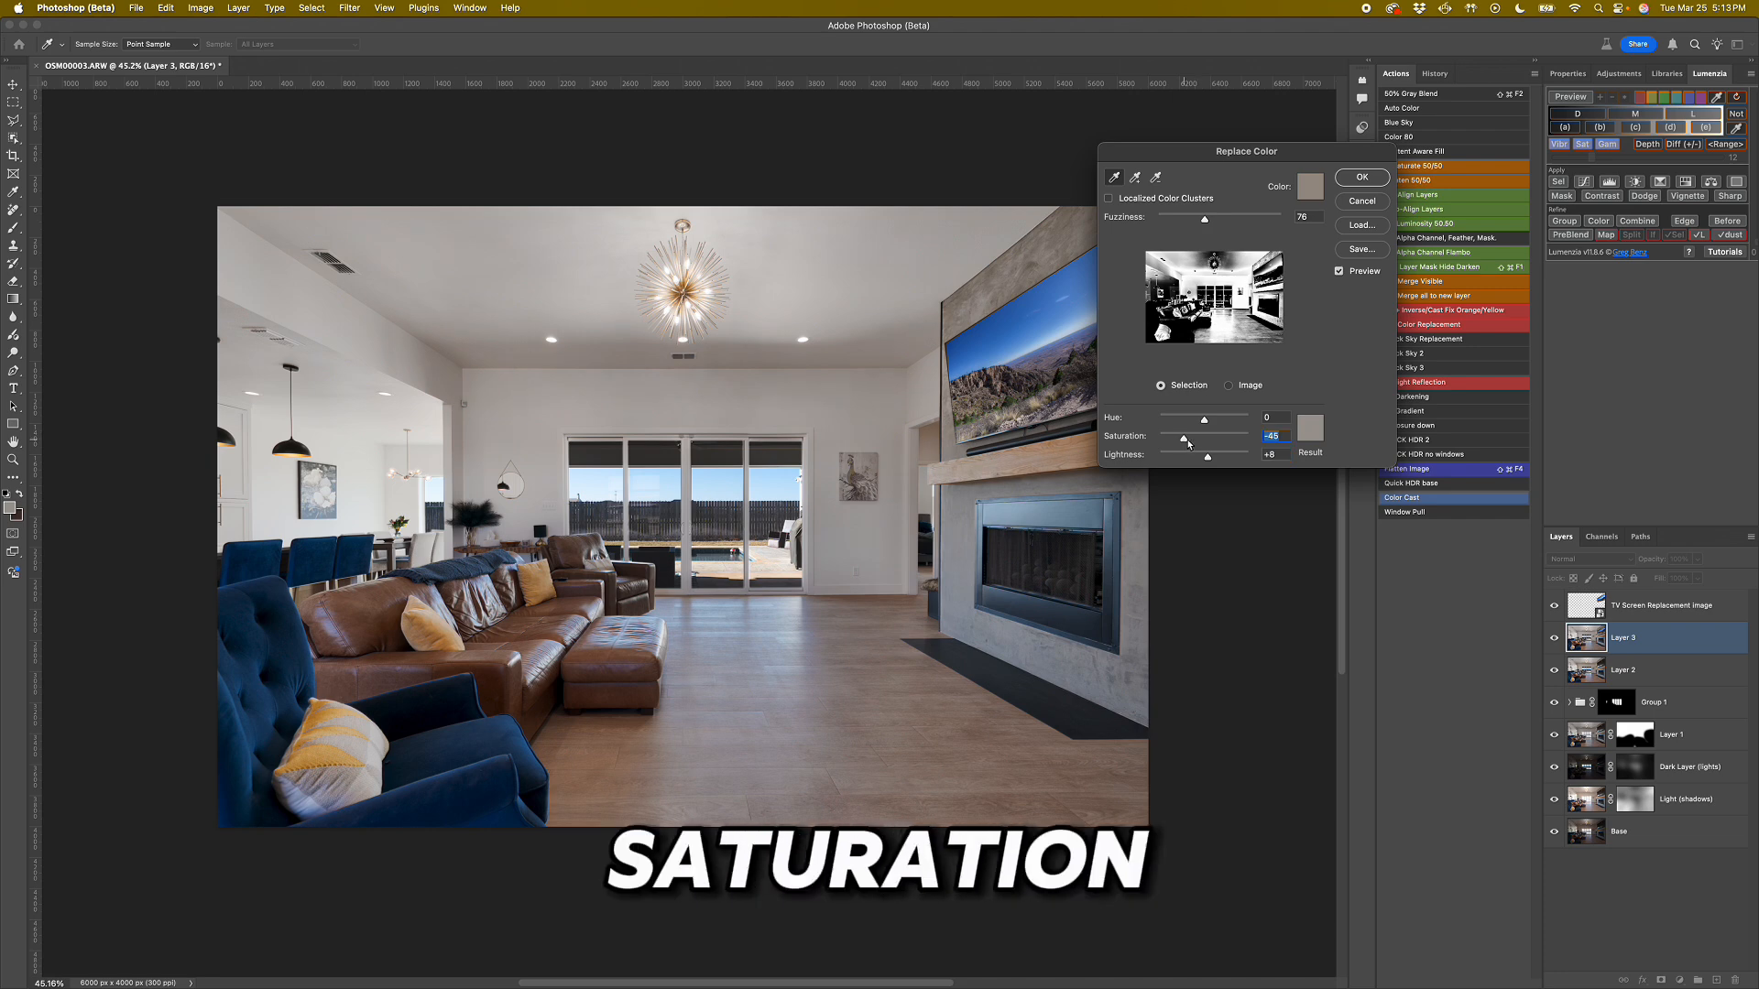
{"action": "left_click", "coordinate": [1359, 179]}
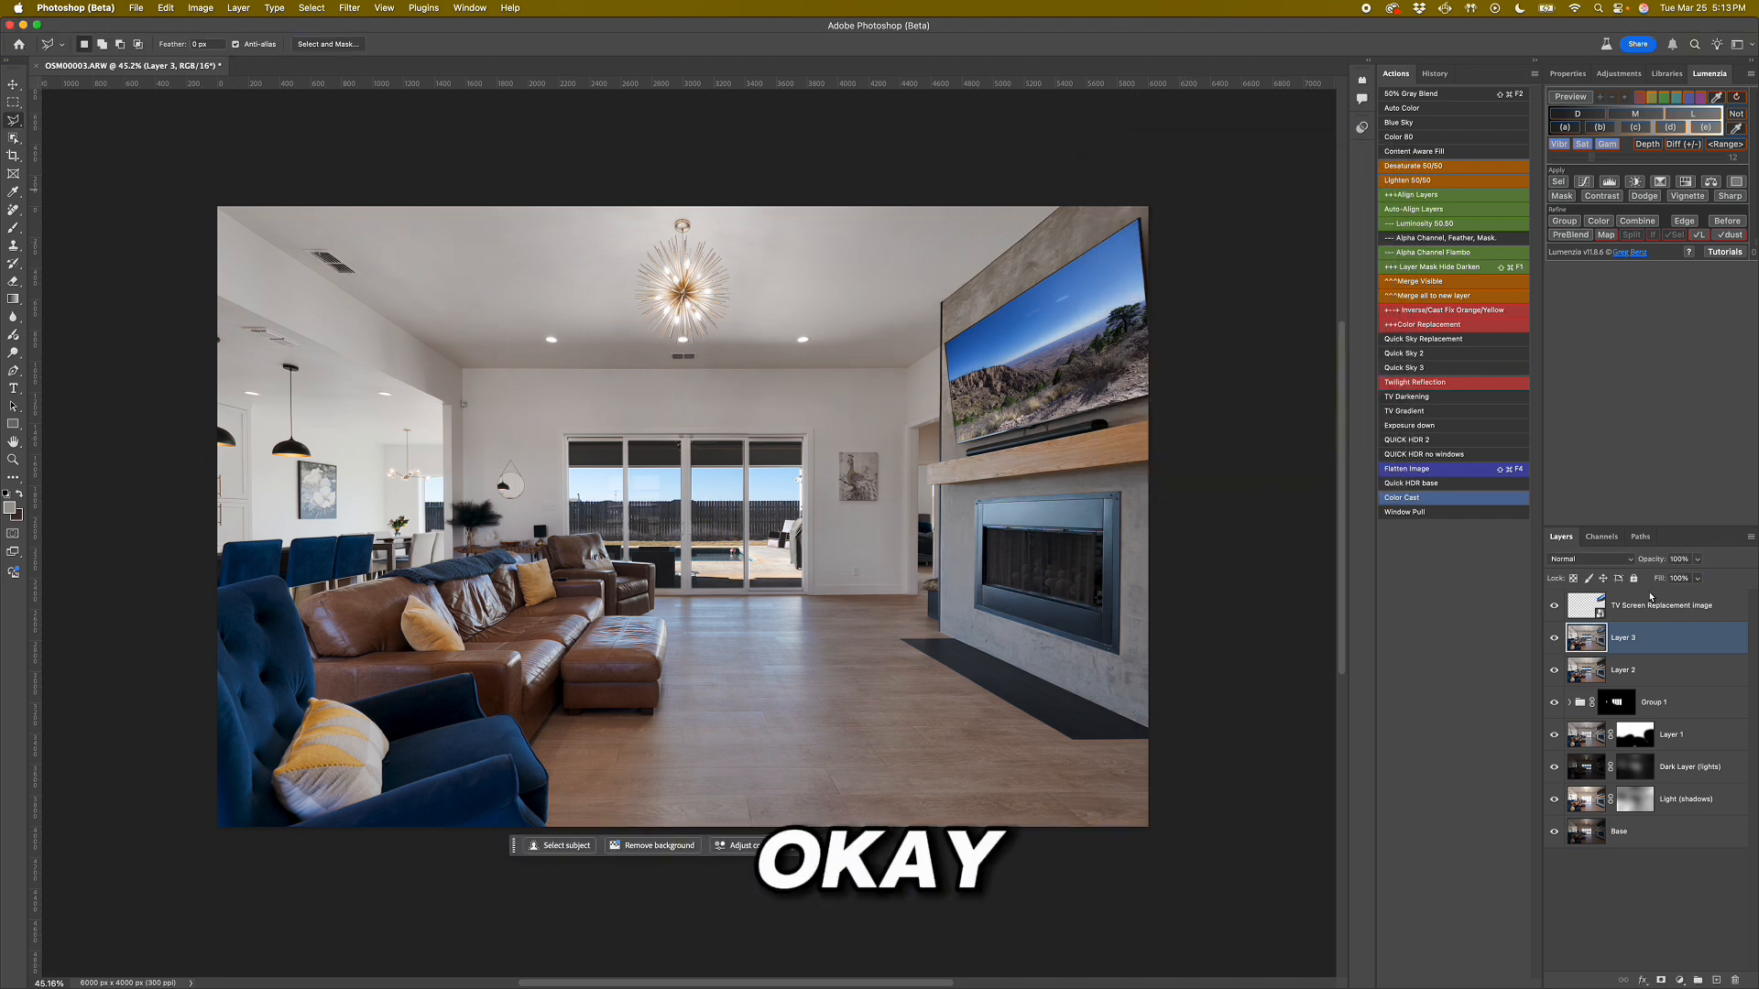
Toggle the visibility of Layer 3 several times to compare the photo with and without the color-cast correction.
{"action": "left_click", "coordinate": [1554, 641]}
{"action": "left_click", "coordinate": [1554, 640]}
{"action": "left_click", "coordinate": [1554, 640]}
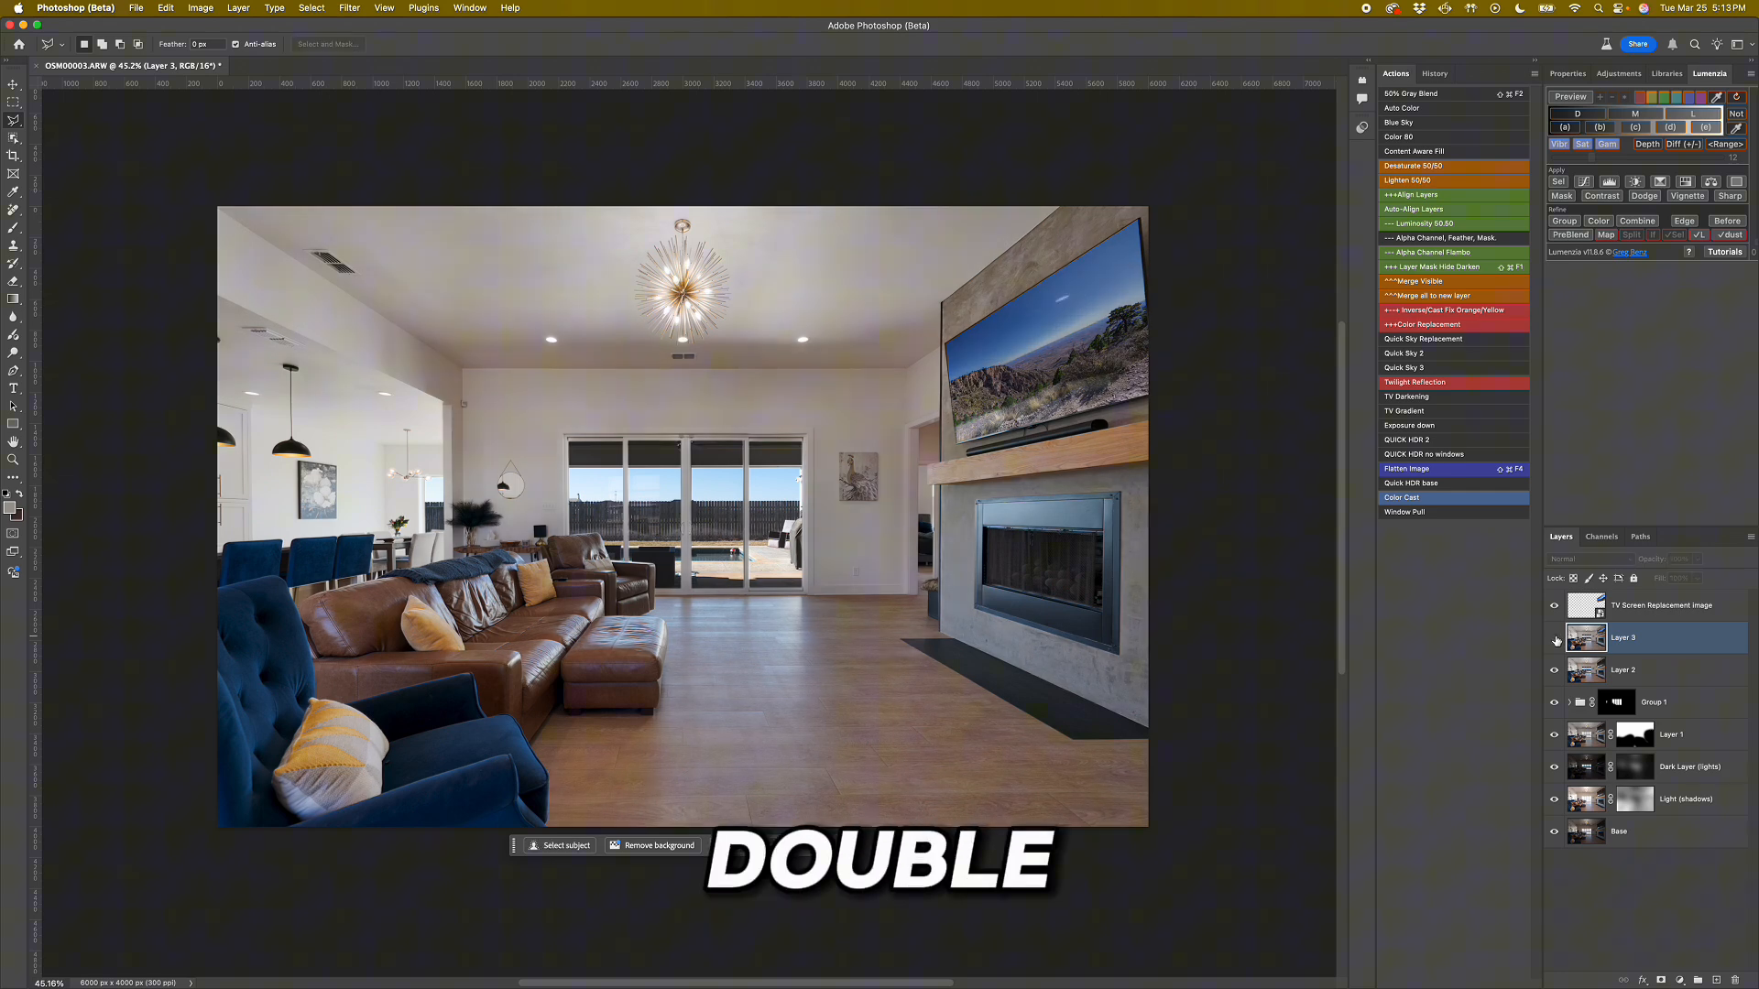
{"action": "left_click", "coordinate": [1554, 640]}
{"action": "left_click", "coordinate": [1555, 640]}
{"action": "left_click", "coordinate": [1554, 640]}
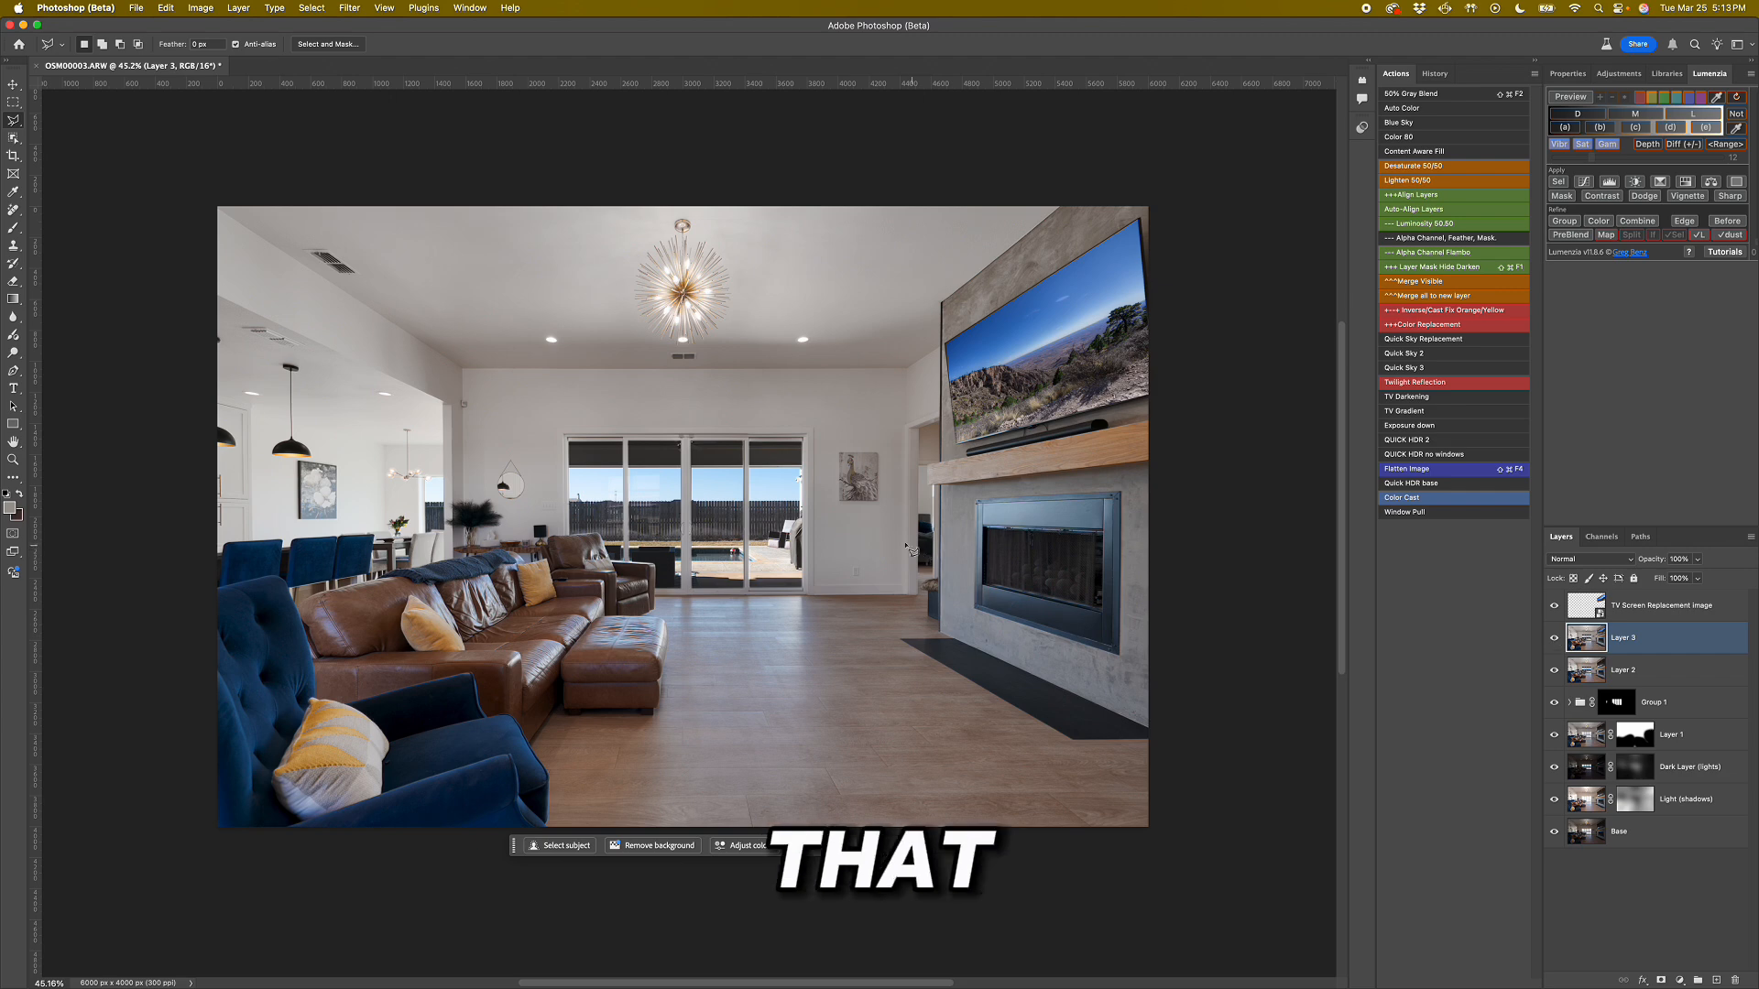
Merge all visible layers into one and inspect the ceiling and sliding-door frames up close.
{"action": "scroll", "coordinate": [910, 548], "scroll_direction": "down", "scroll_amount": 2}
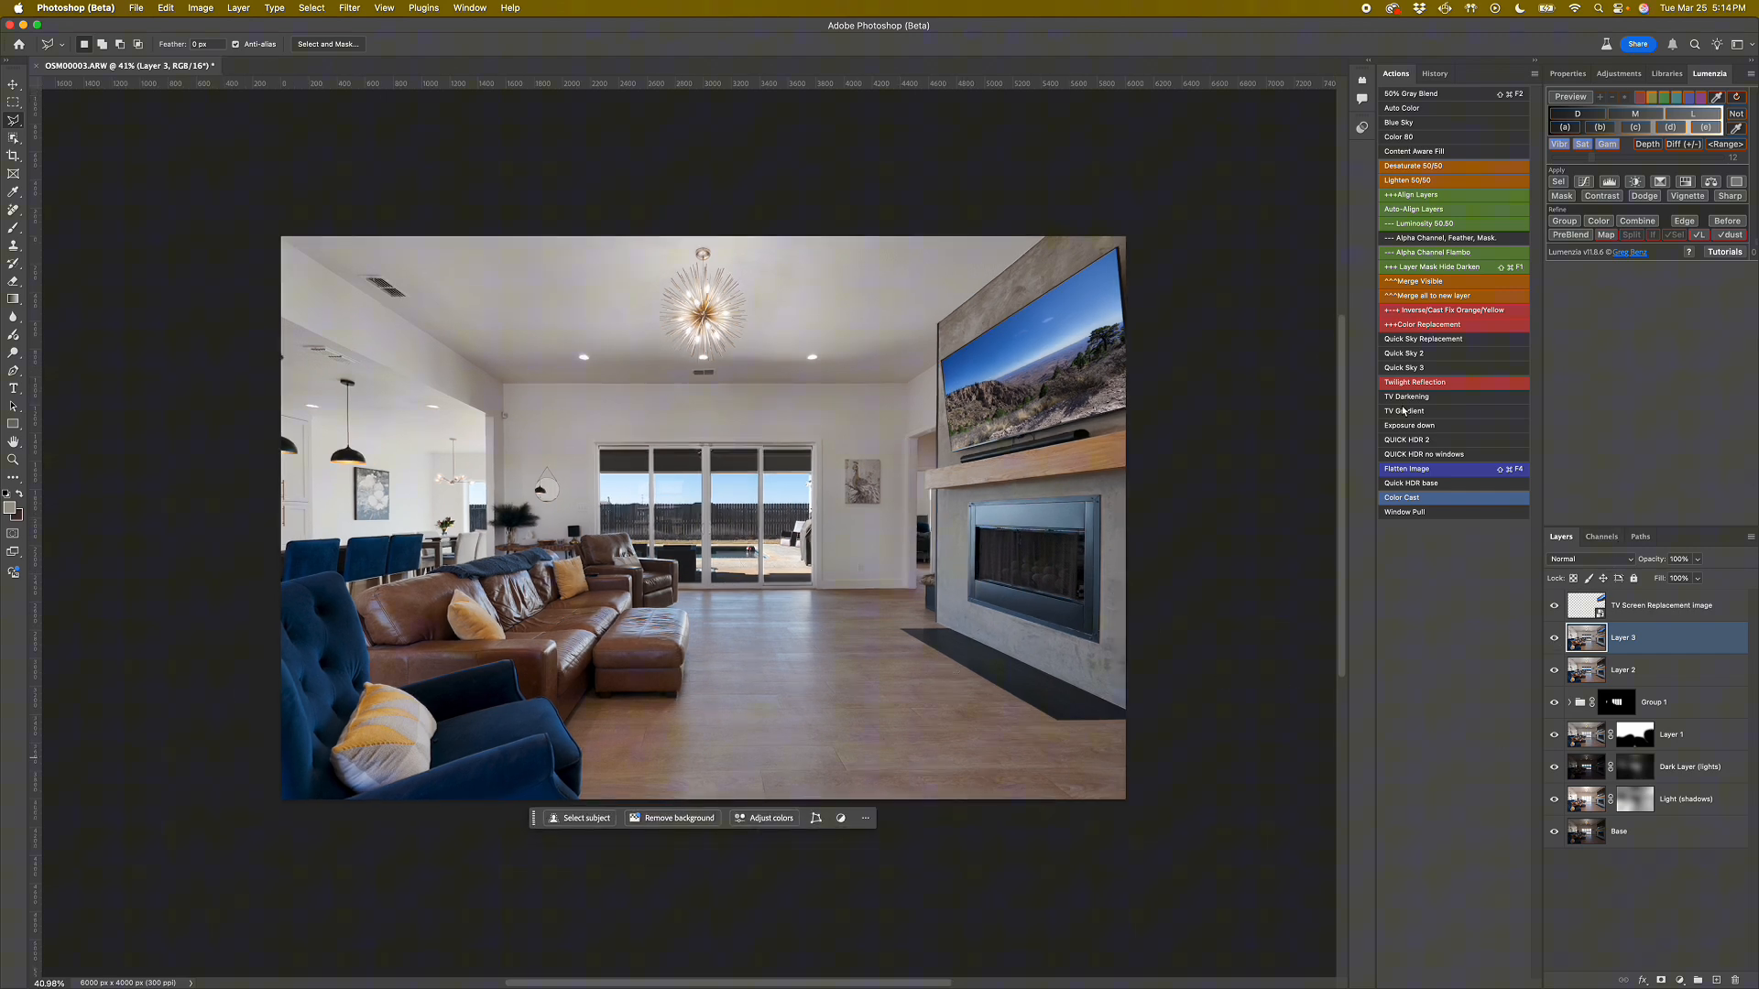
{"action": "left_click", "coordinate": [1414, 283]}
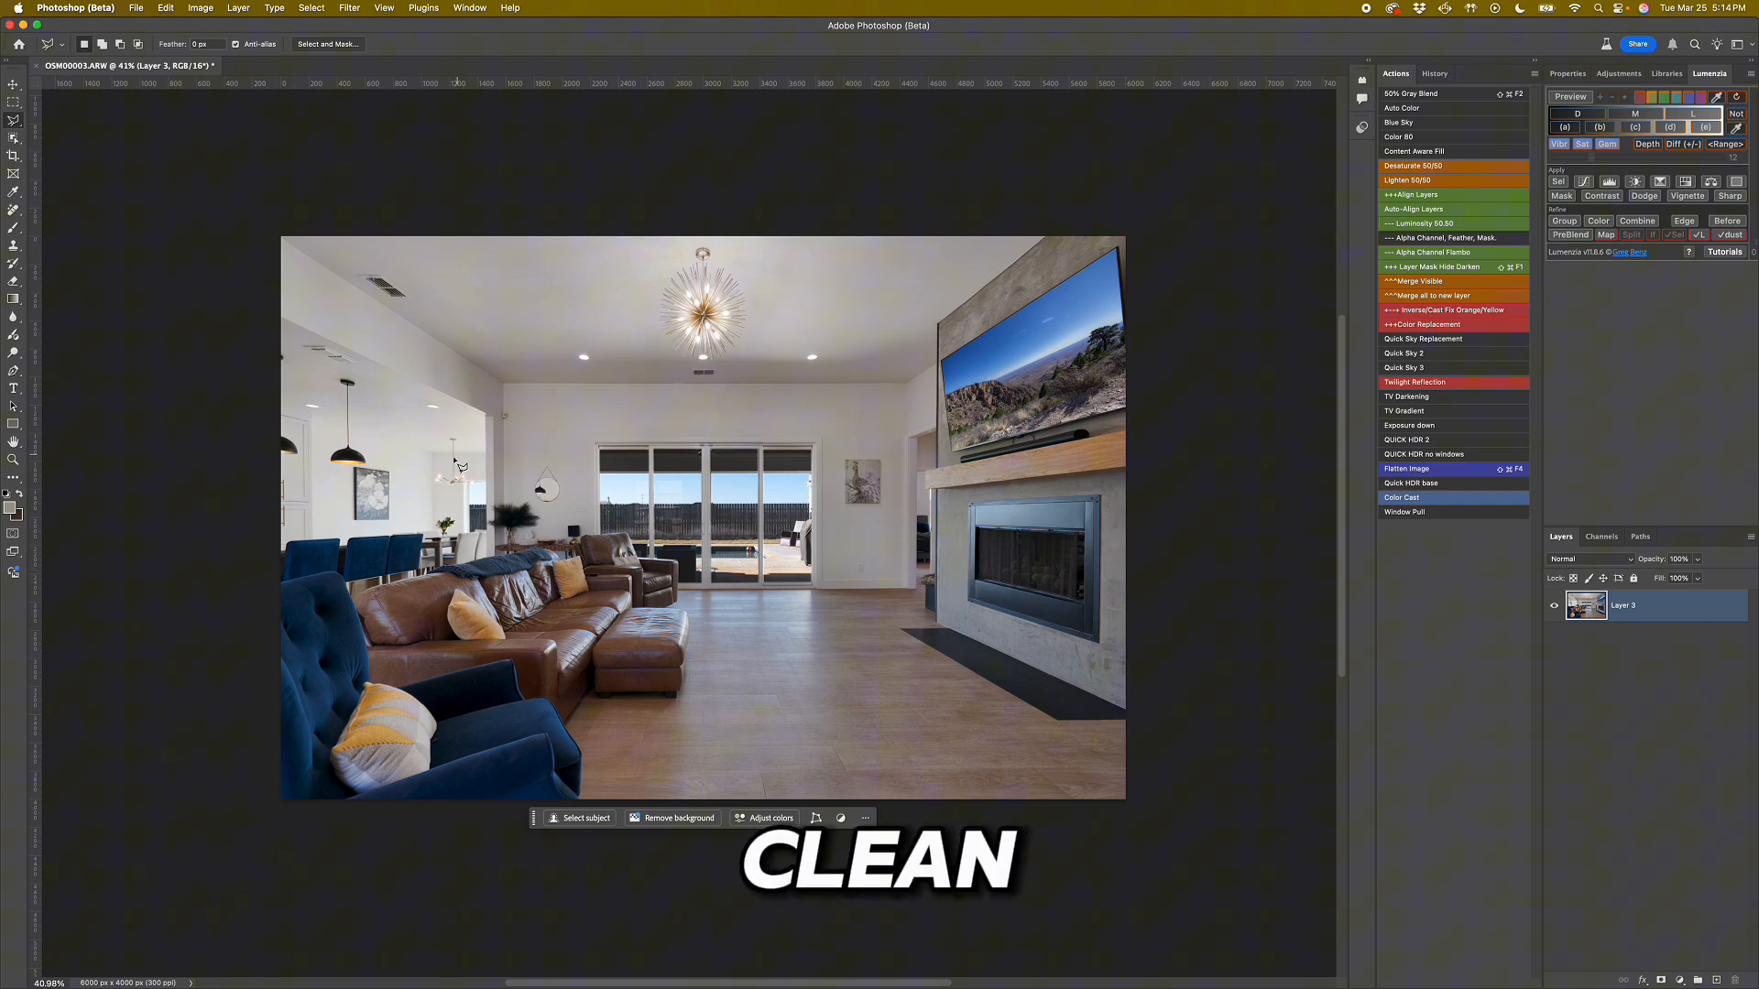
{"action": "scroll", "coordinate": [673, 428], "scroll_direction": "up", "scroll_amount": 15}
{"action": "scroll", "coordinate": [819, 669], "scroll_direction": "down", "scroll_amount": 6}
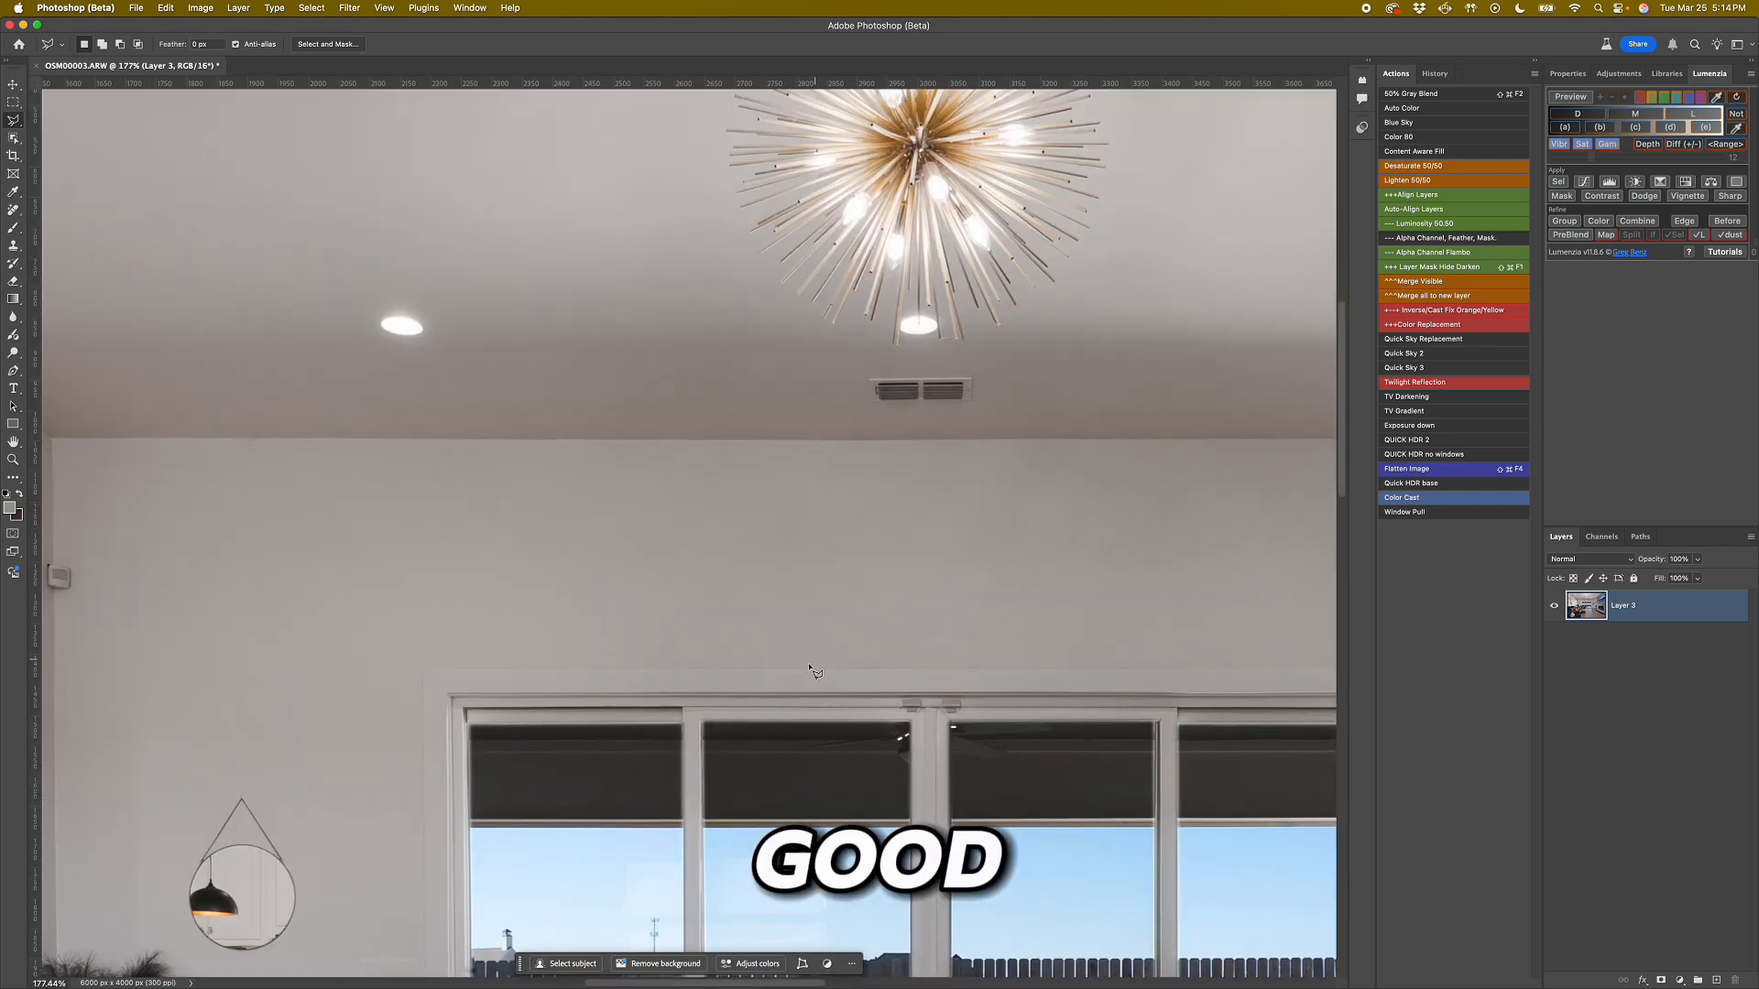
{"action": "scroll", "coordinate": [921, 797], "scroll_direction": "down", "scroll_amount": 3}
{"action": "scroll", "coordinate": [733, 590], "scroll_direction": "up", "scroll_amount": 8}
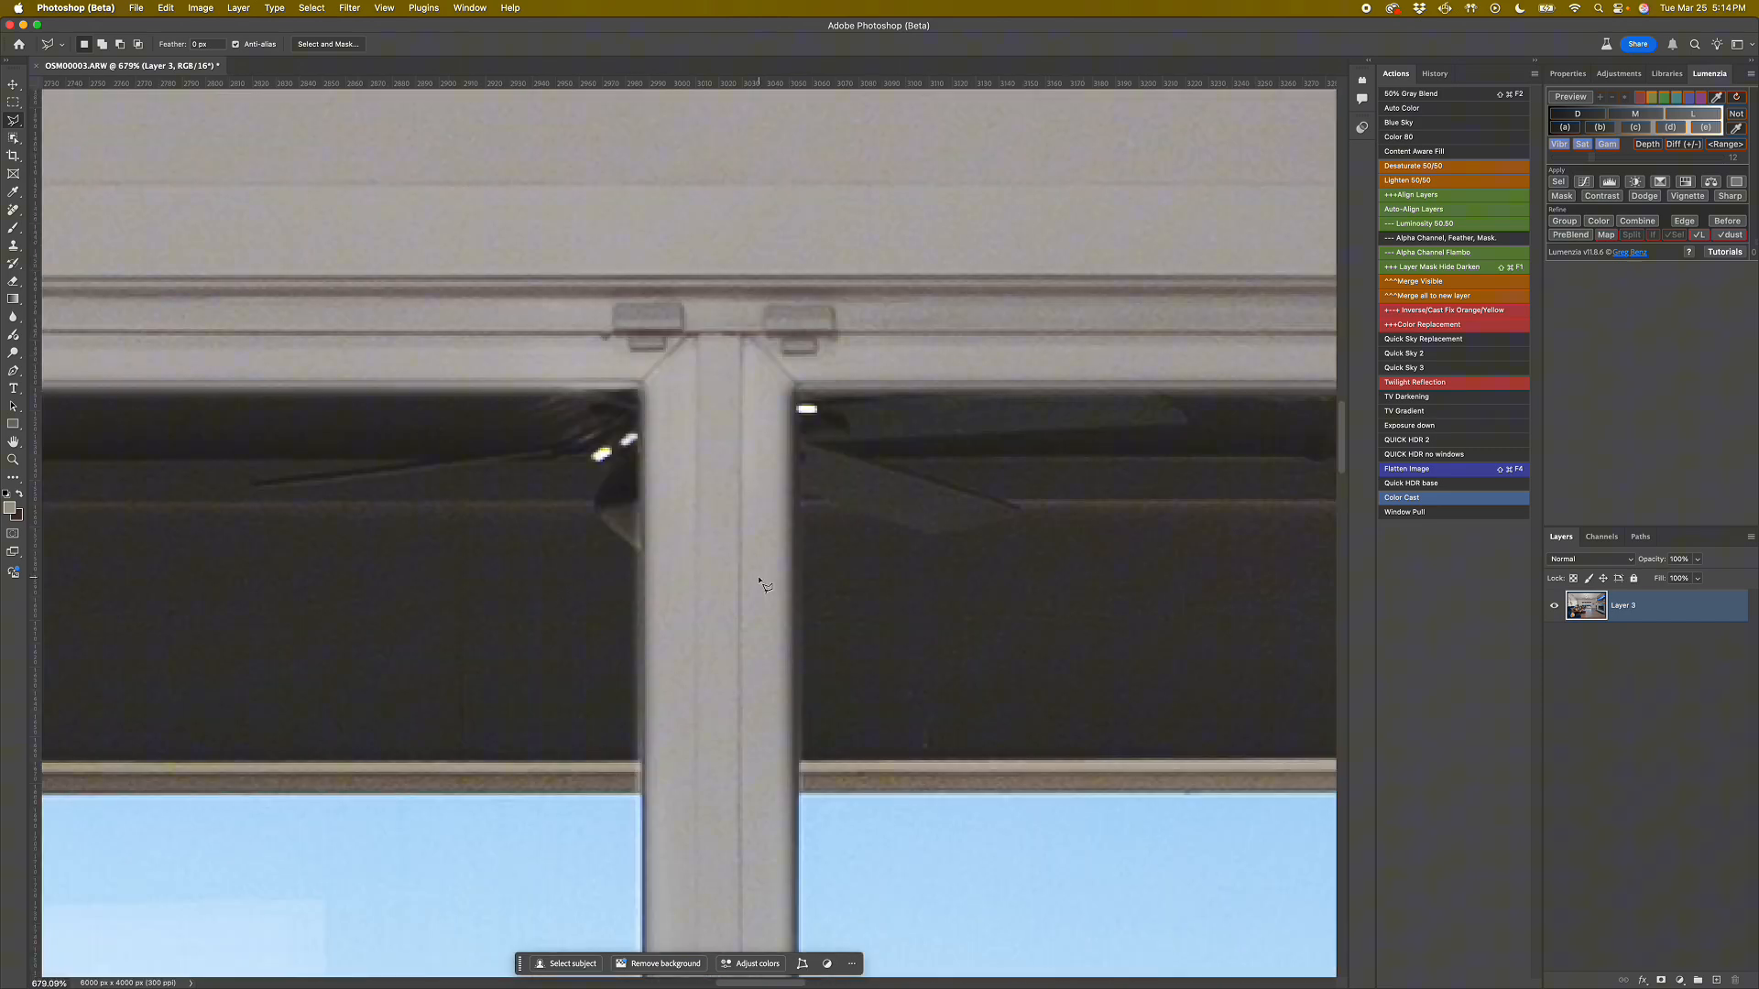
{"action": "scroll", "coordinate": [759, 579], "scroll_direction": "down", "scroll_amount": 14}
{"action": "left_click_drag", "start_coordinate": [948, 653], "coordinate": [788, 597]}
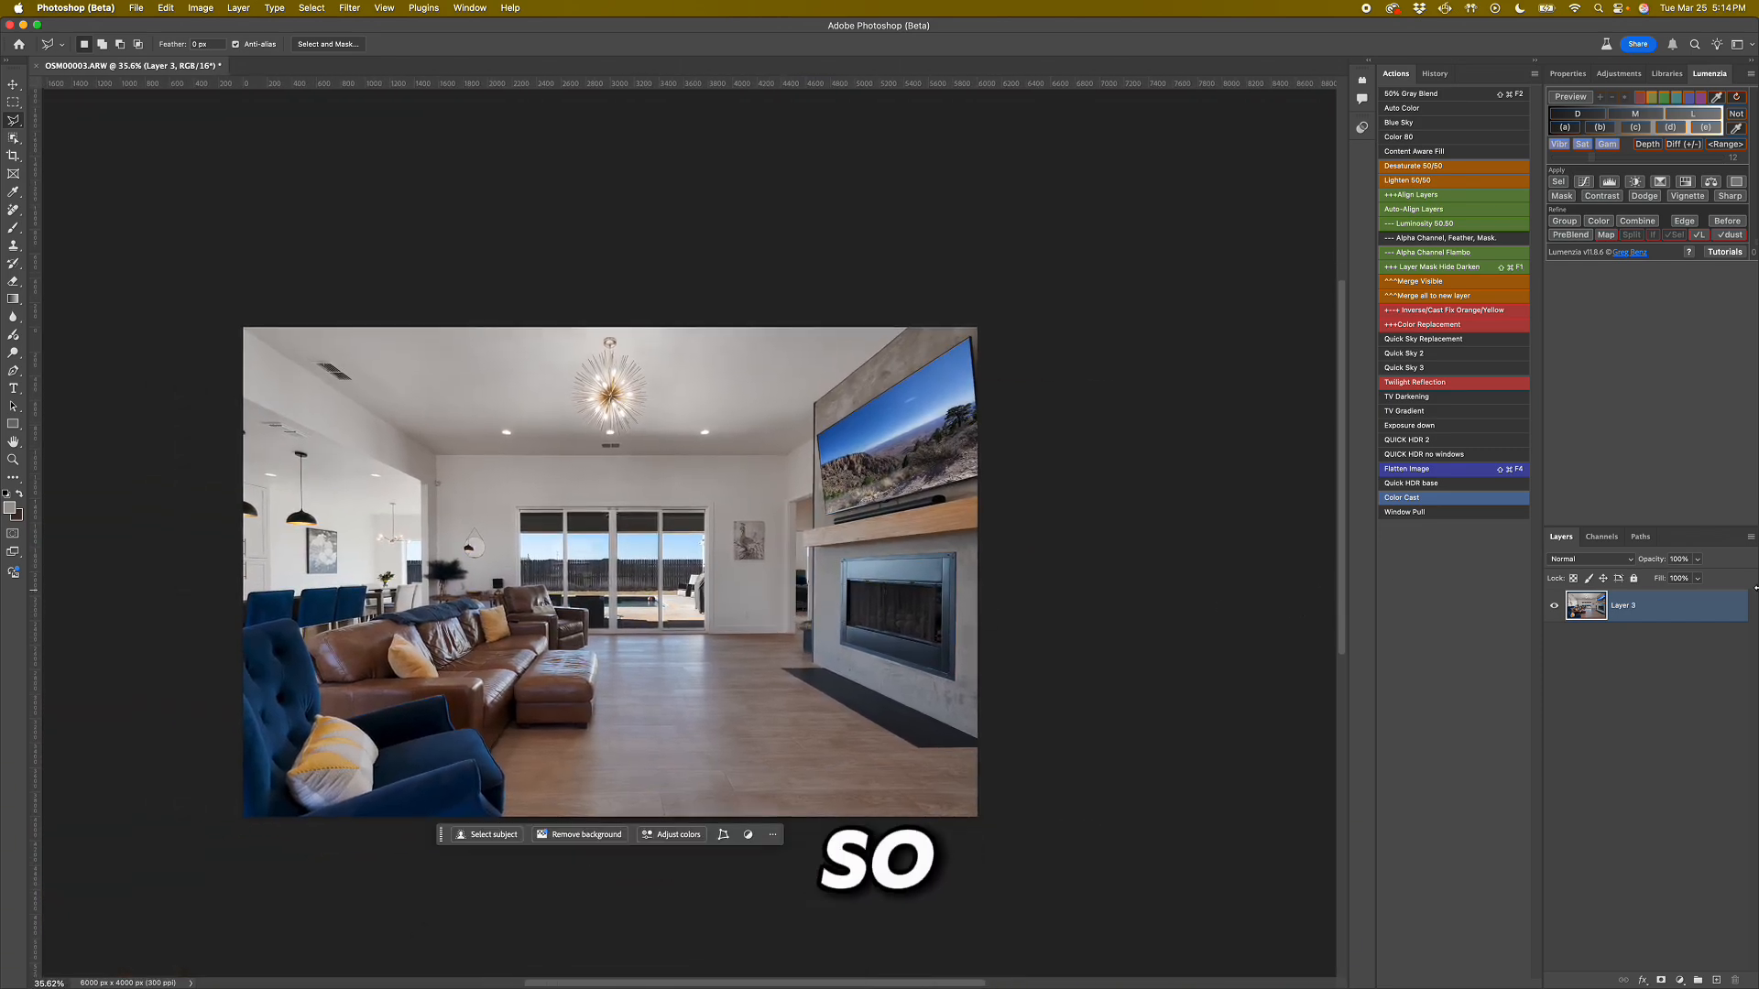
Save the merged photo and switch to Lightroom Classic.
{"action": "key", "text": "super+s"}
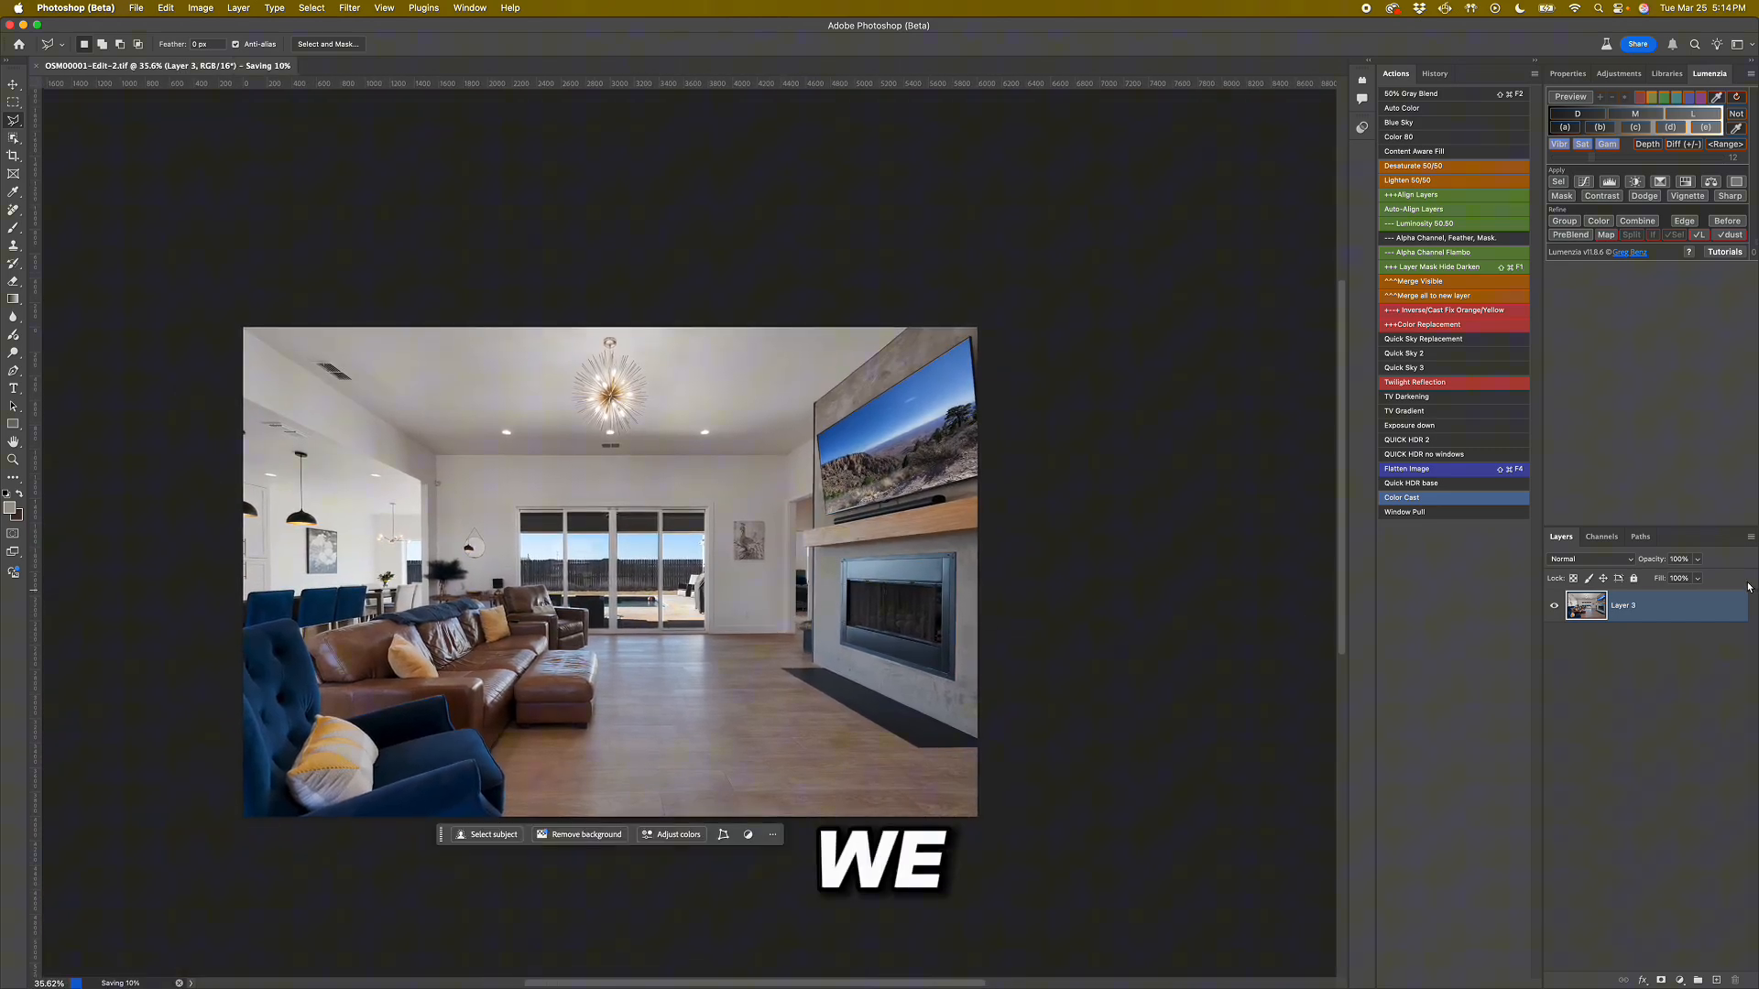
{"action": "key", "text": "ctrl+Up"}
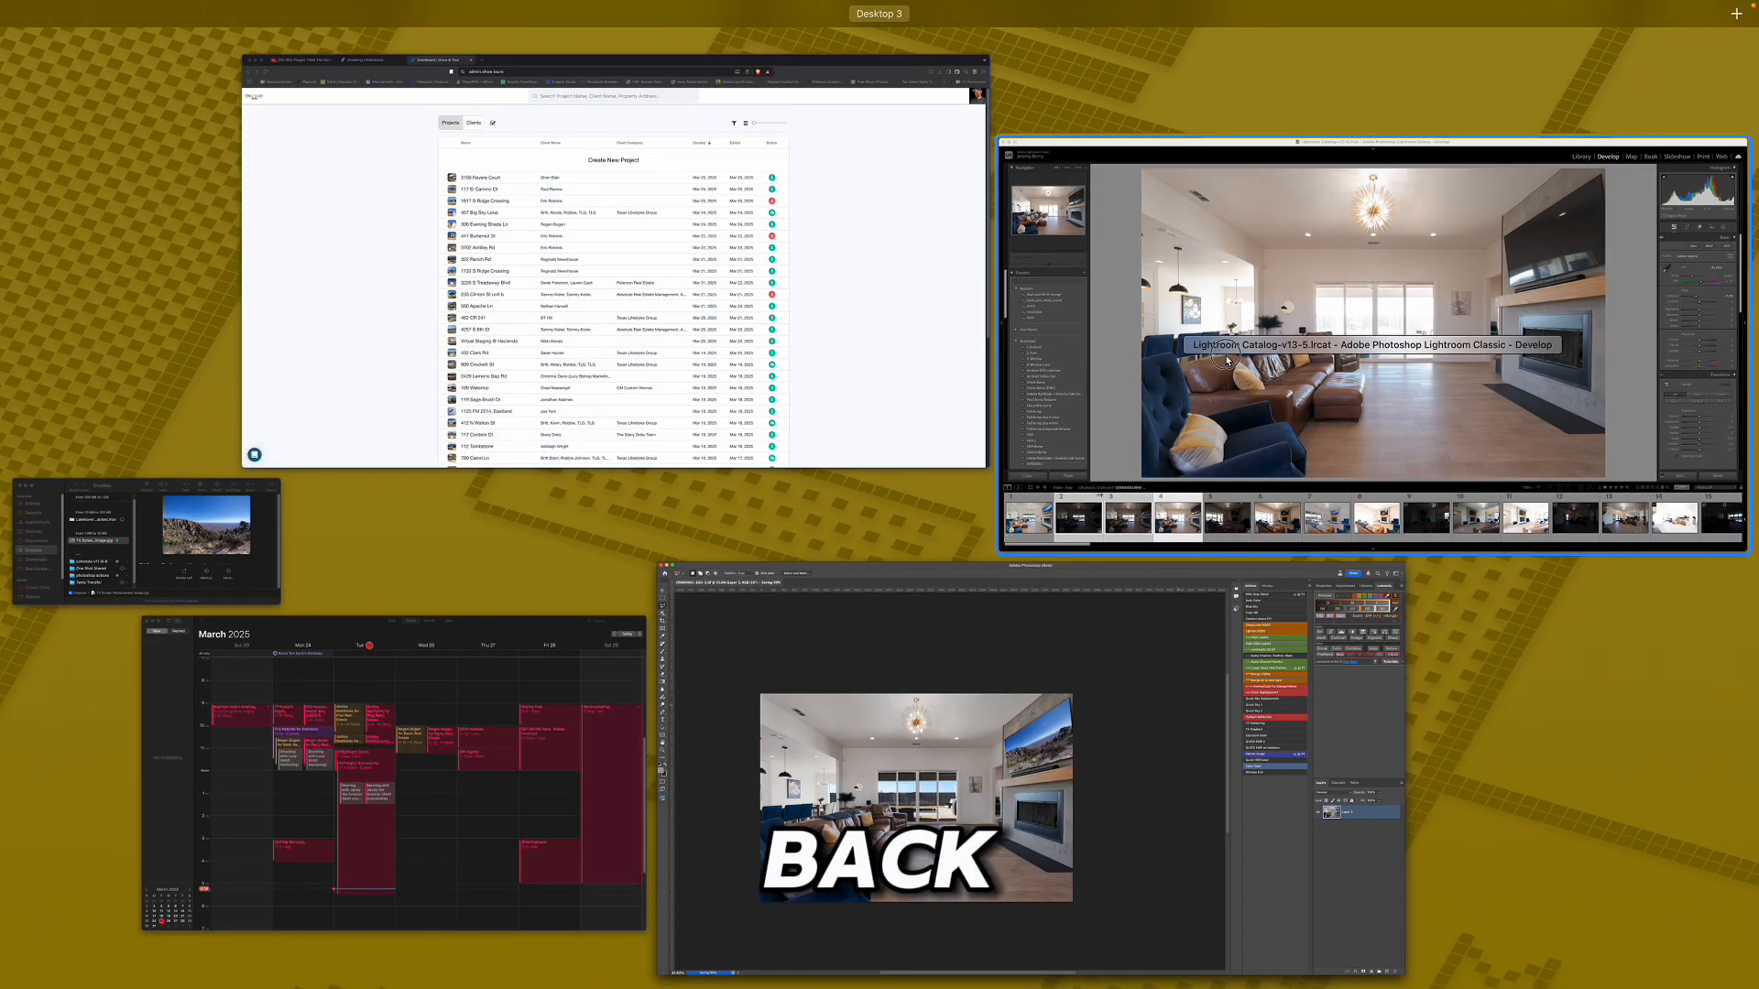
{"action": "left_click", "coordinate": [1230, 359]}
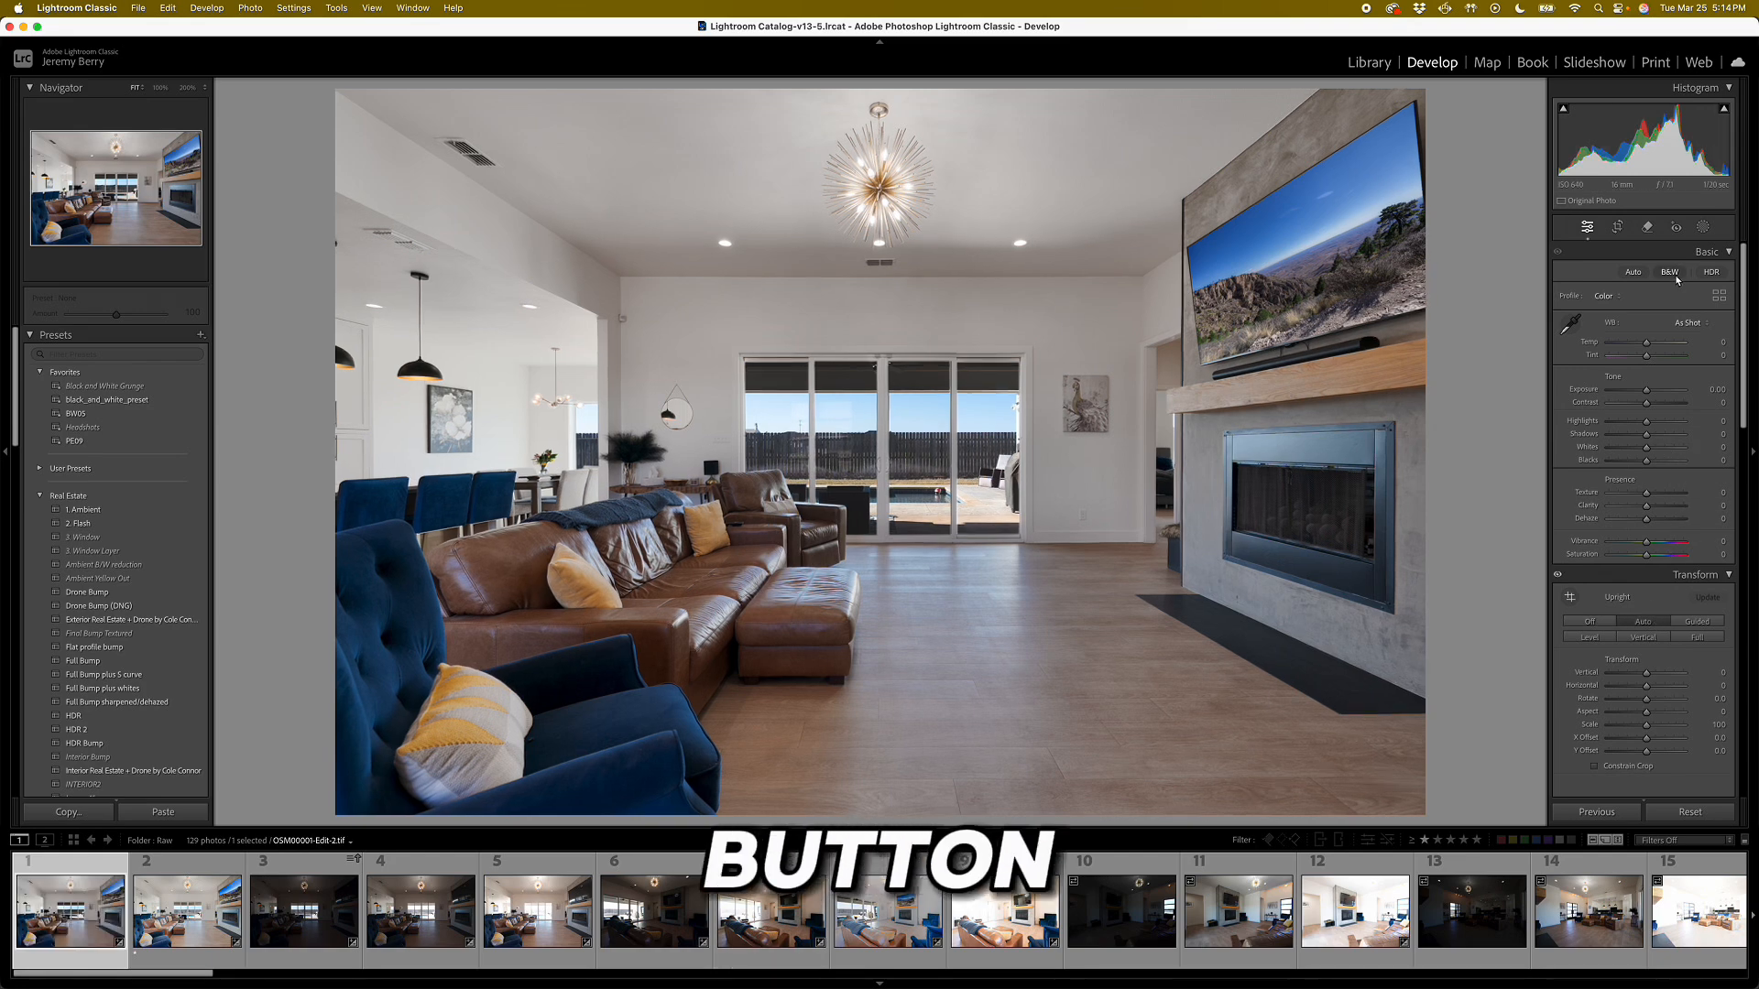
Apply Auto tone to the edited TIFF and set its white balance by sampling the wall beside the sliding doors.
{"action": "left_click", "coordinate": [1633, 273]}
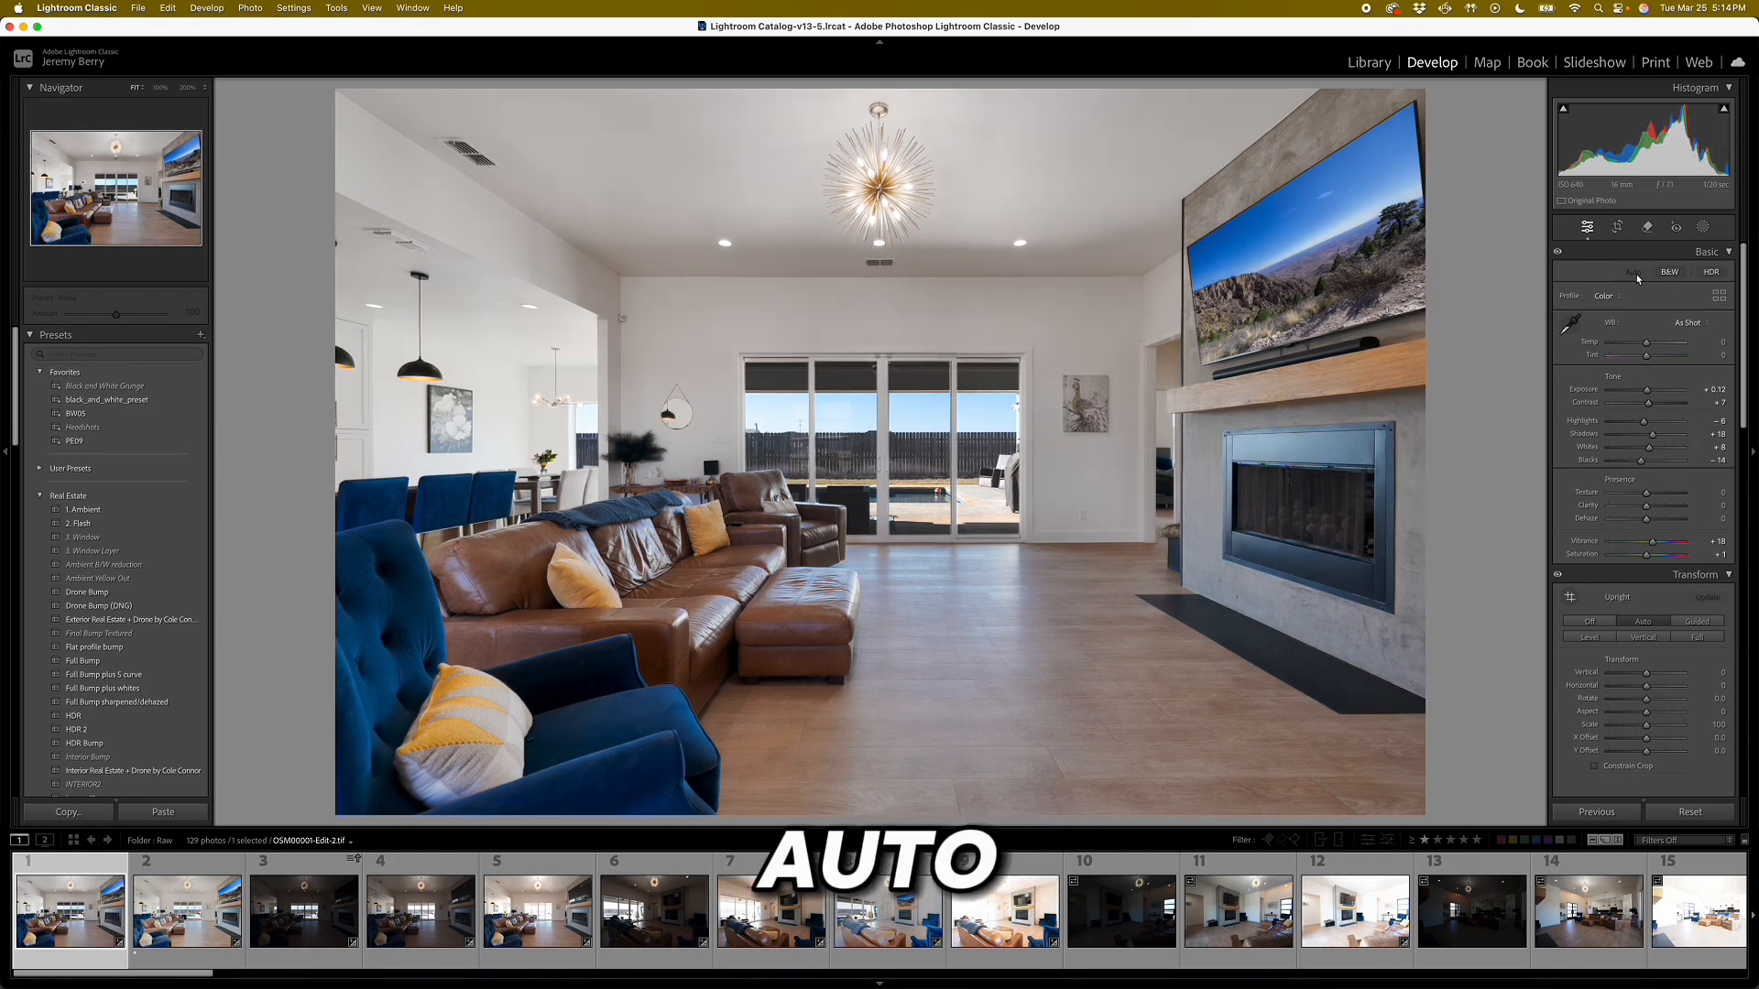
{"action": "key", "text": "w"}
{"action": "left_click", "coordinate": [1051, 537]}
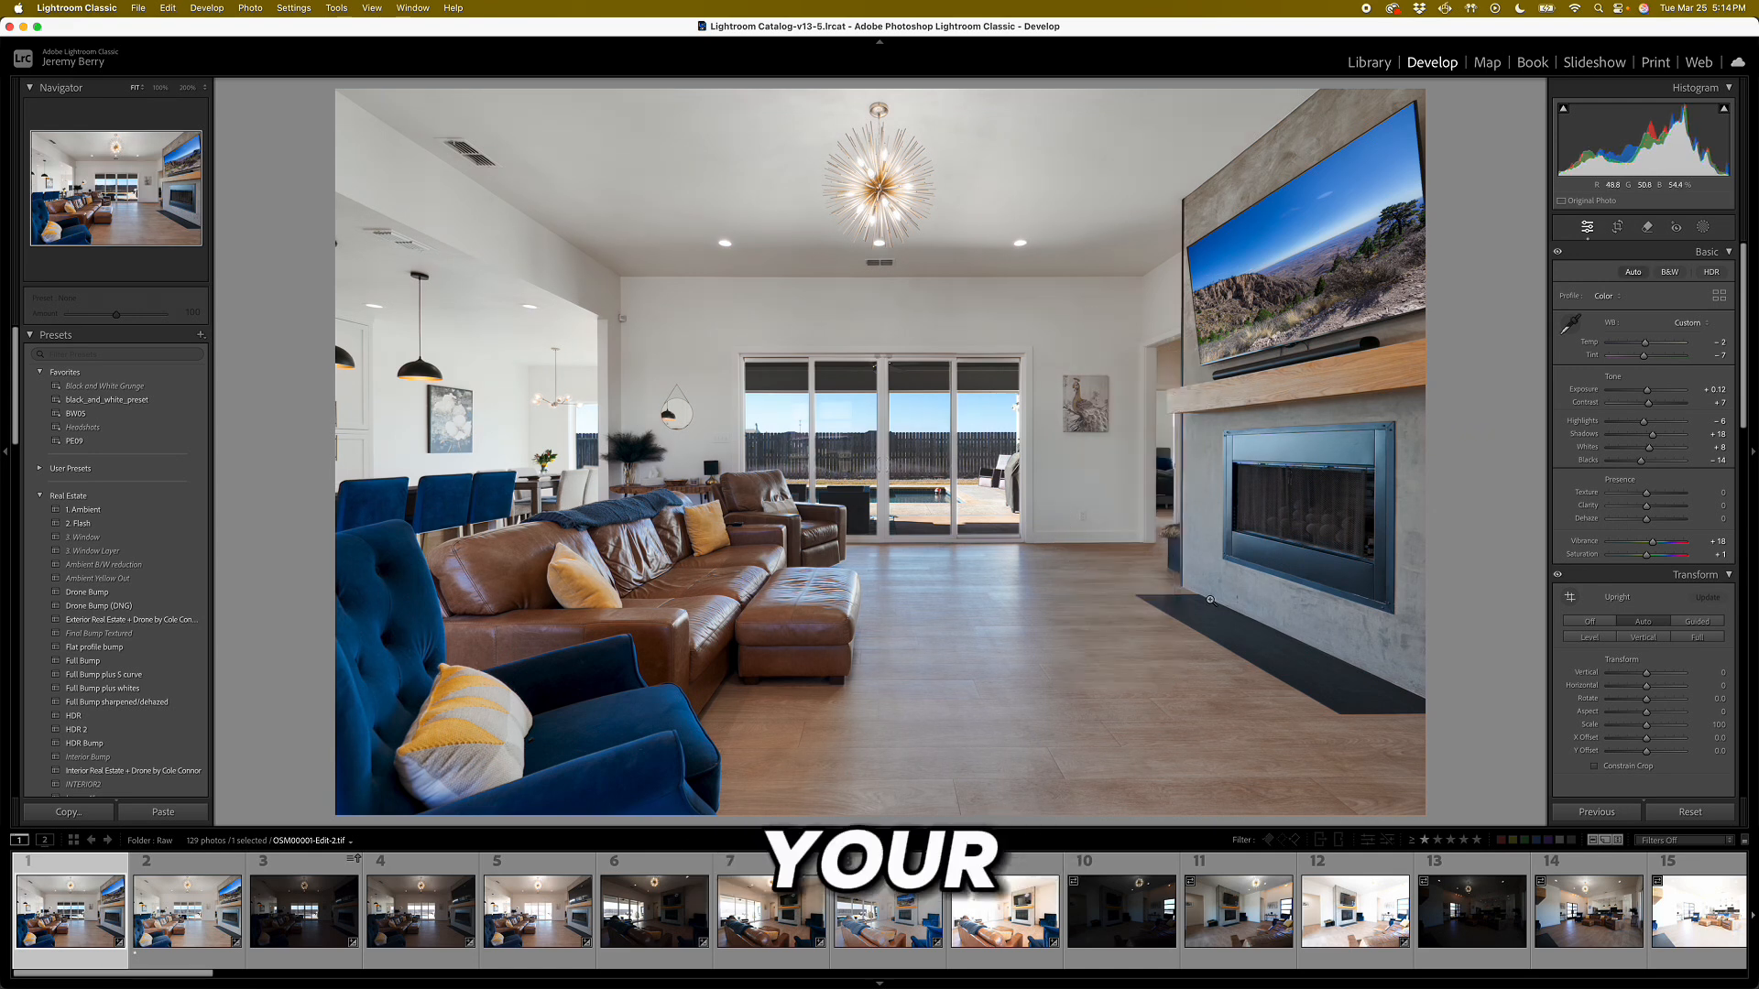